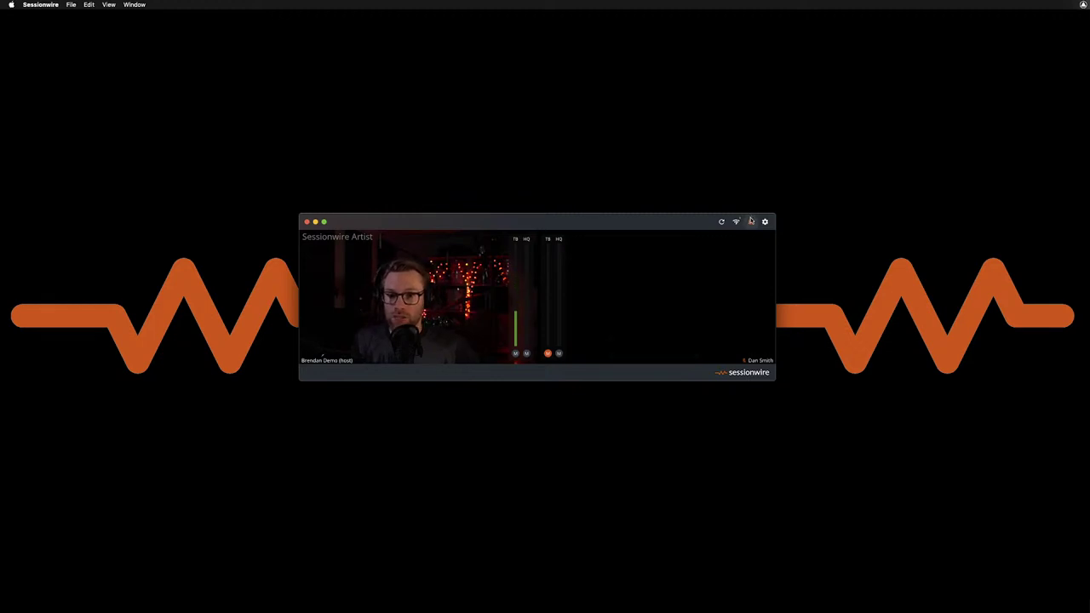
- Review the notifications, open the settings, and turn the audio meters off and back on
{"action": "left_click", "coordinate": [751, 222]}
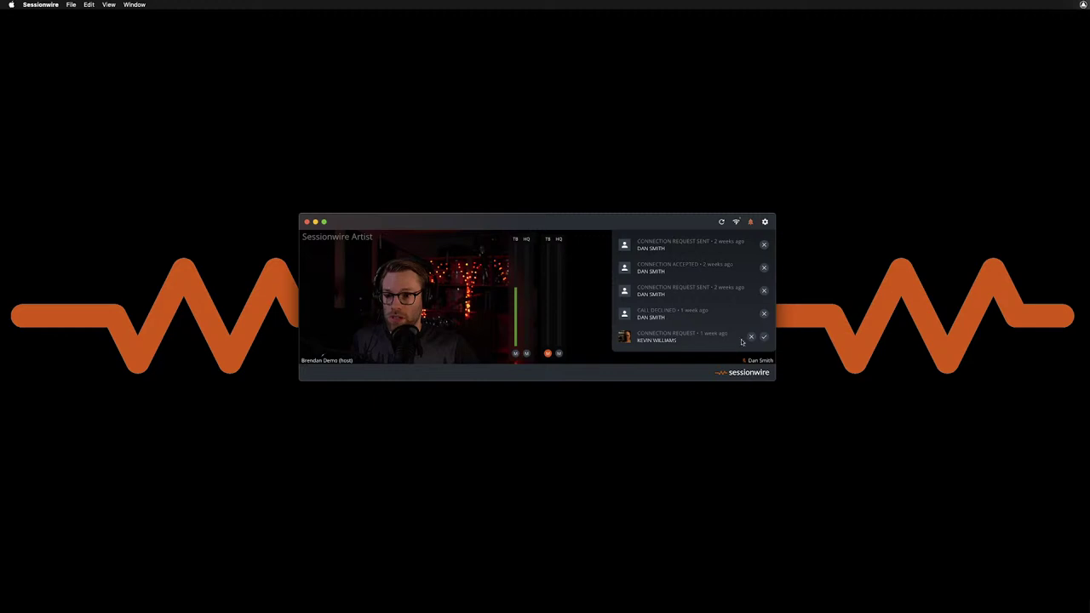
{"action": "left_click", "coordinate": [765, 222]}
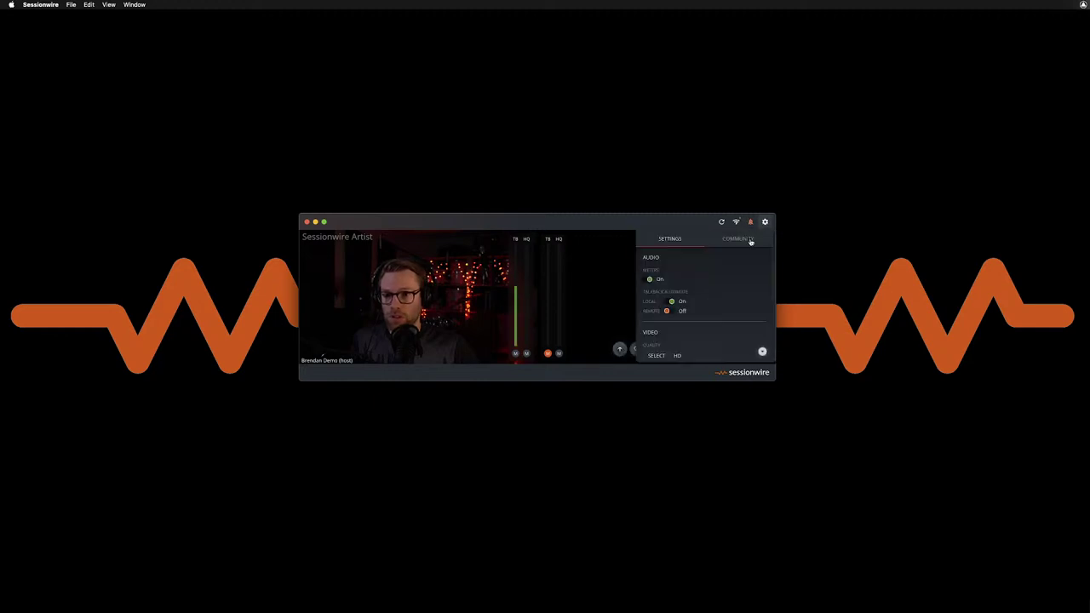
{"action": "left_click", "coordinate": [650, 279]}
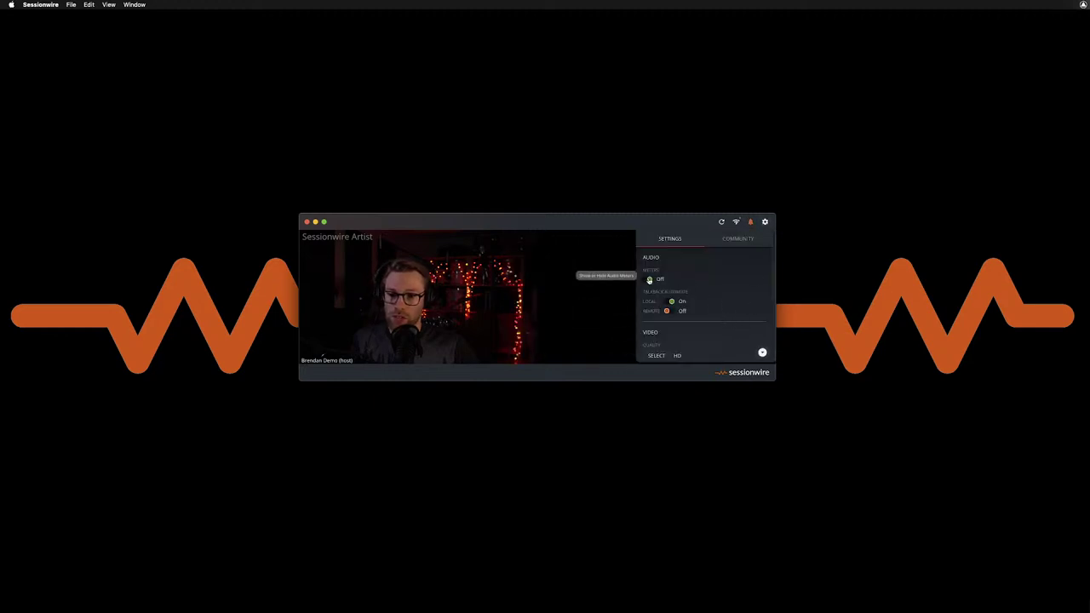
{"action": "left_click", "coordinate": [647, 280]}
- Look through the video and CPU settings, toggling the mirroring of the local video off and back on
{"action": "scroll", "coordinate": [672, 294], "scroll_direction": "down", "scroll_amount": 3}
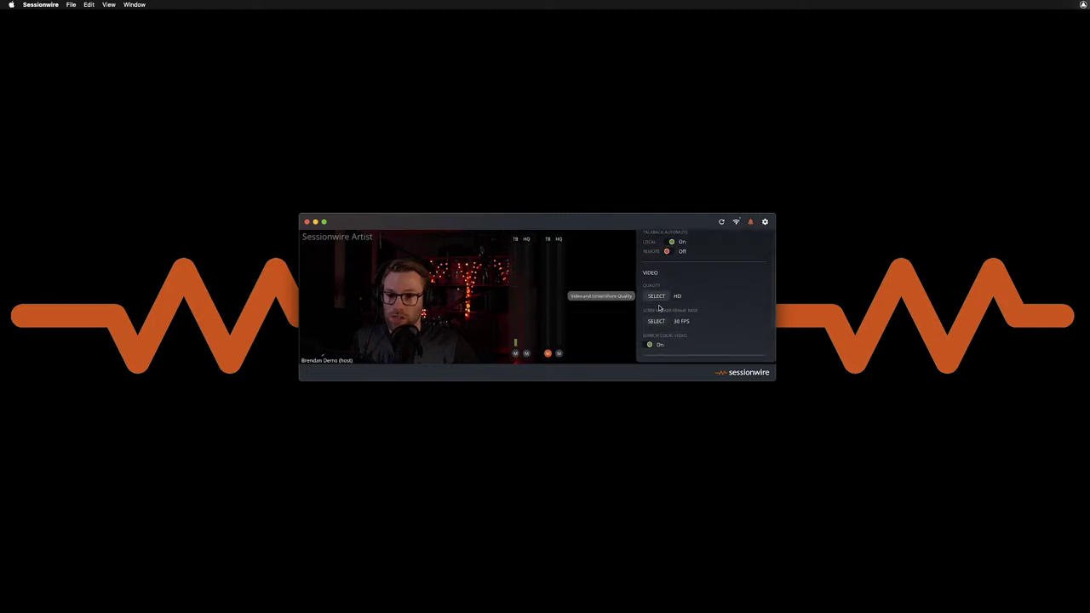
{"action": "scroll", "coordinate": [690, 294], "scroll_direction": "down", "scroll_amount": 3}
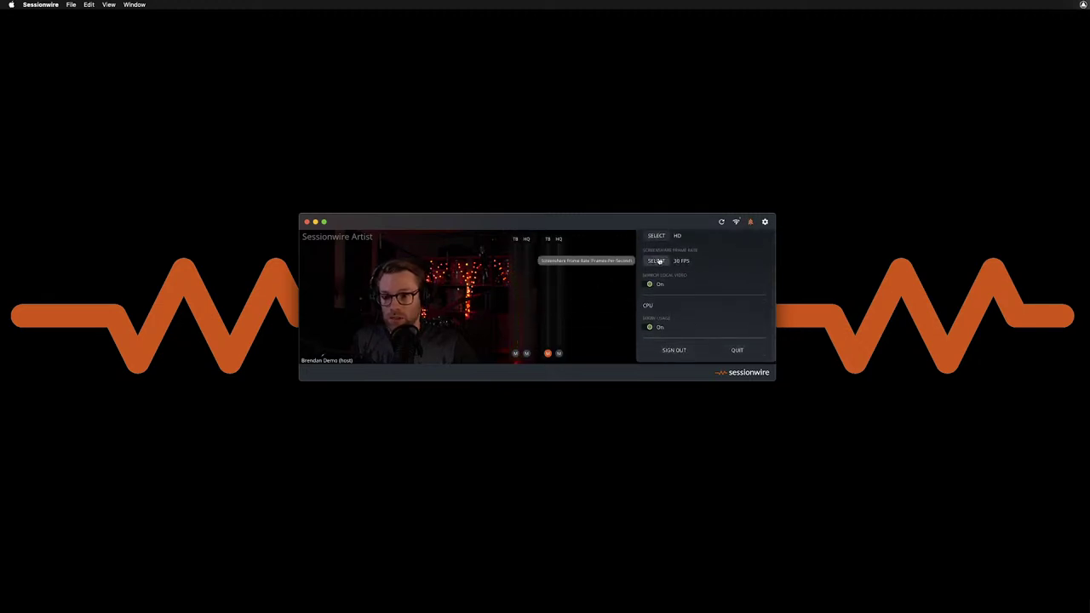
{"action": "left_click", "coordinate": [656, 285]}
{"action": "left_click", "coordinate": [656, 284]}
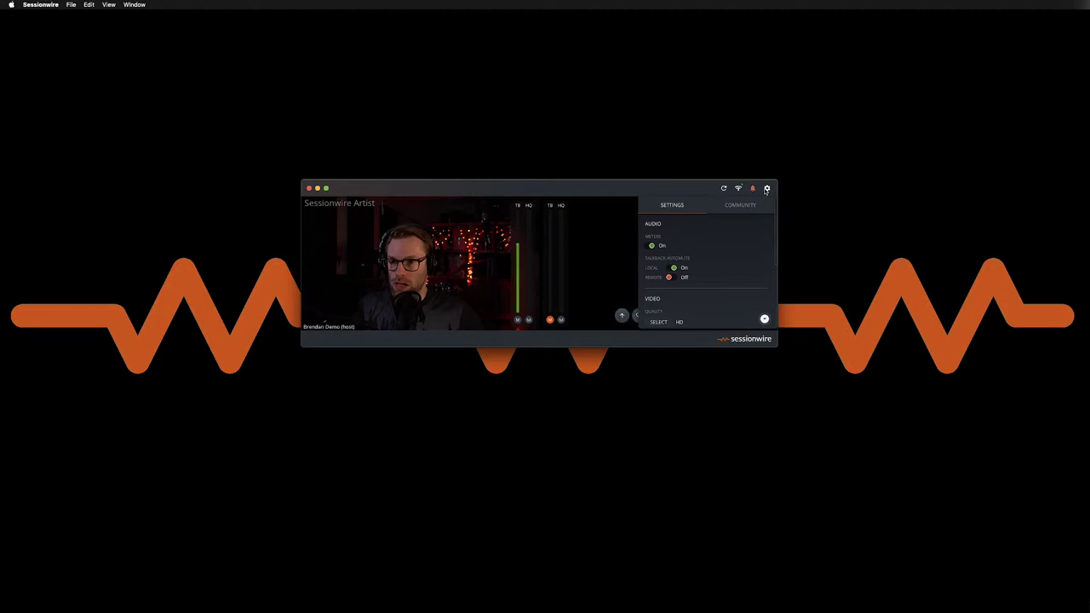
- Close the settings, switch to the ReaperSetupStart project in REAPER, and bring the Sessionwire window in front of it
{"action": "left_click", "coordinate": [622, 316]}
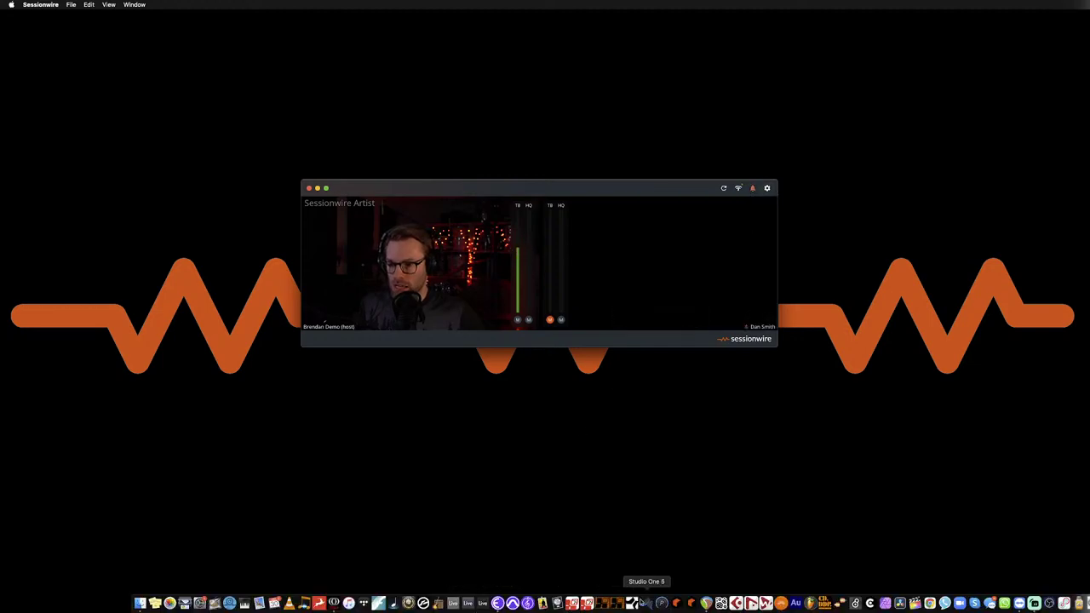
{"action": "left_click", "coordinate": [706, 603]}
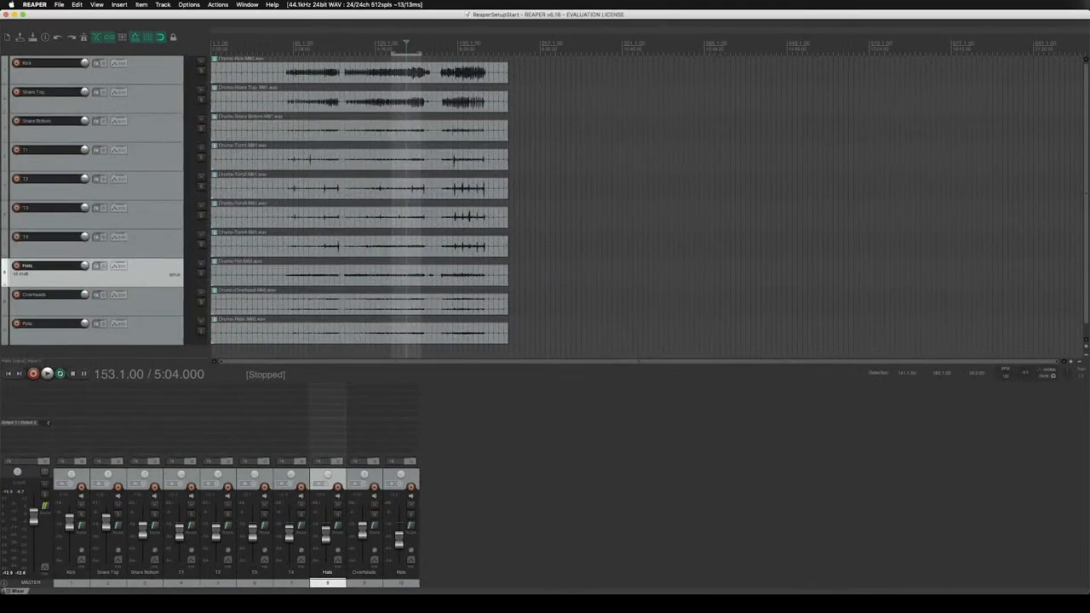
{"action": "left_click", "coordinate": [699, 603]}
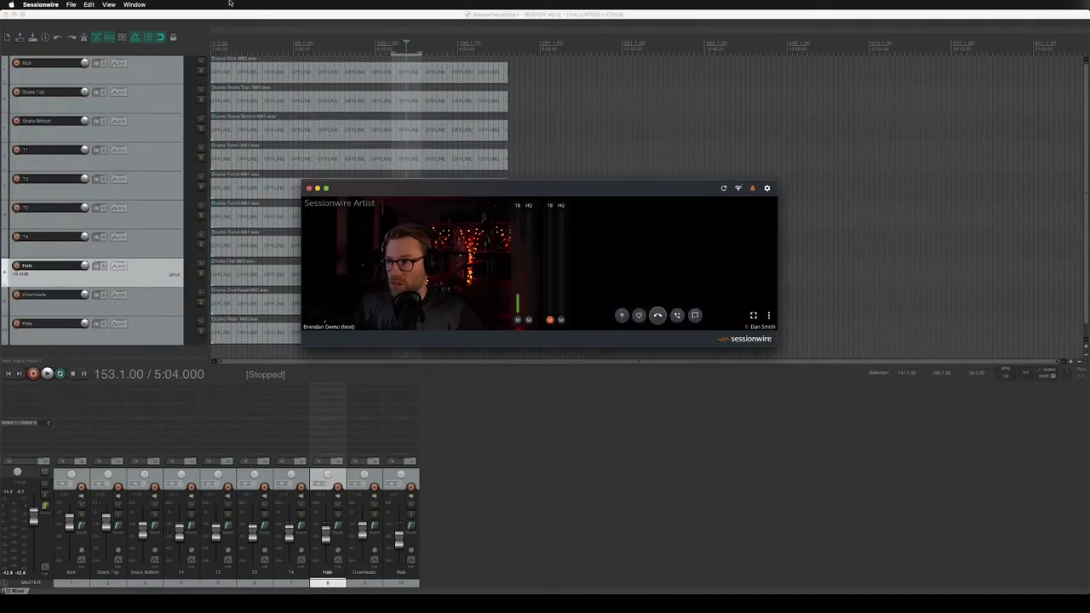
- Keep the Sessionwire window floating above REAPER and move it to the empty area beside the mixer strips
{"action": "left_click", "coordinate": [133, 5]}
{"action": "left_click", "coordinate": [153, 37]}
{"action": "left_click_drag", "start_coordinate": [373, 196], "coordinate": [580, 415]}
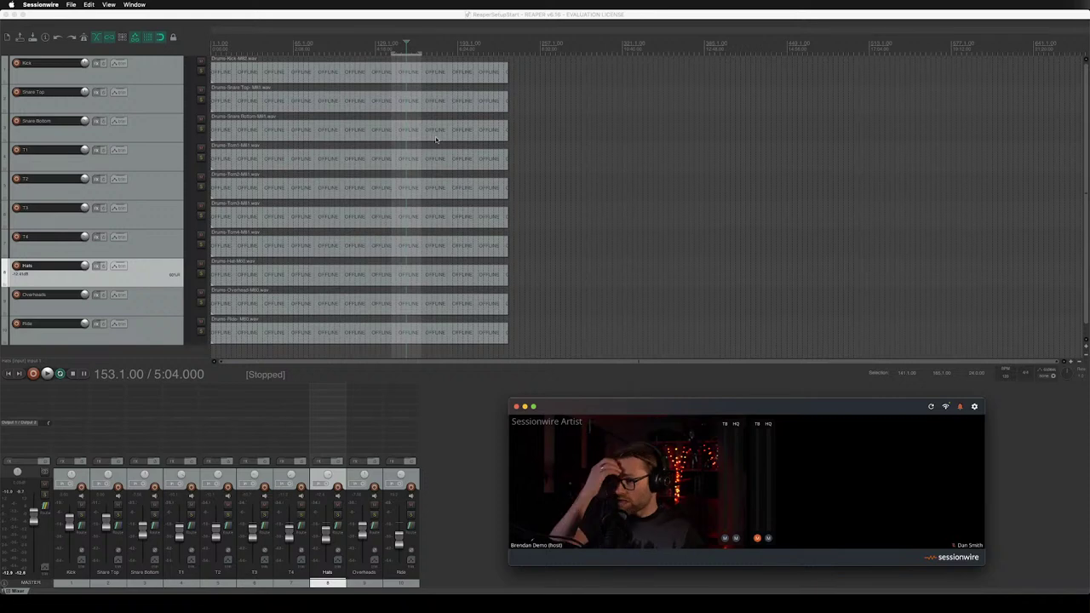
- Place REAPER's edit cursor at bar 129 and play the drum tracks briefly from there
{"action": "left_click", "coordinate": [292, 52]}
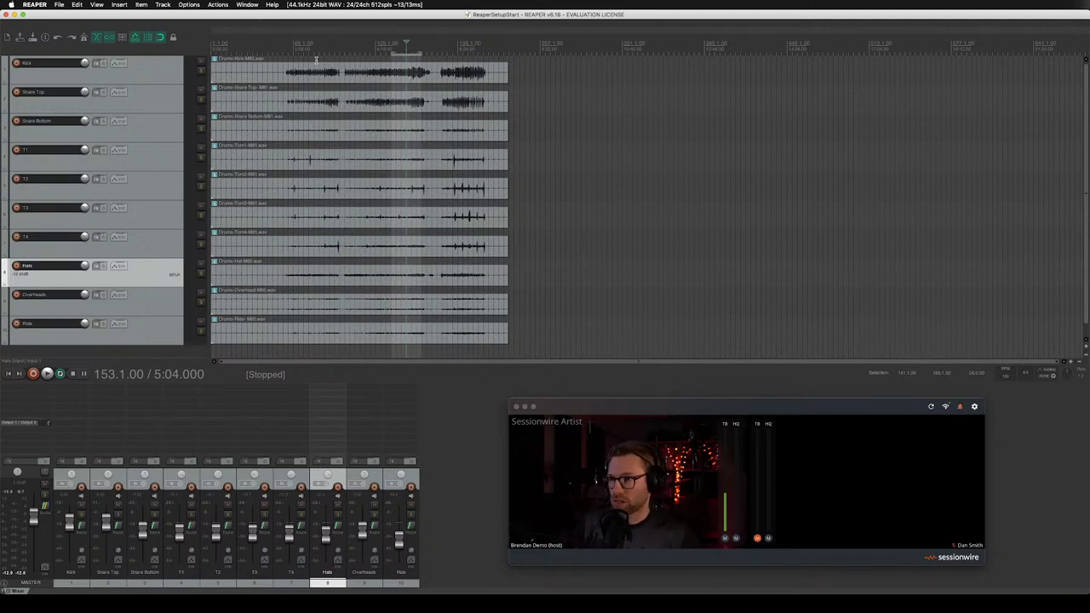
{"action": "left_click", "coordinate": [375, 58]}
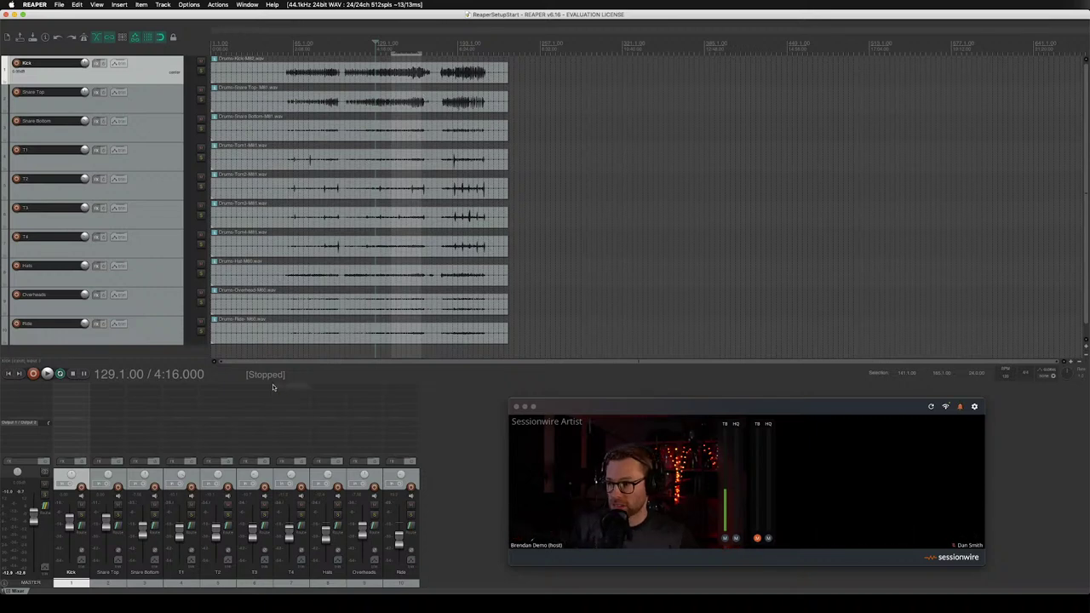
{"action": "key", "text": "space"}
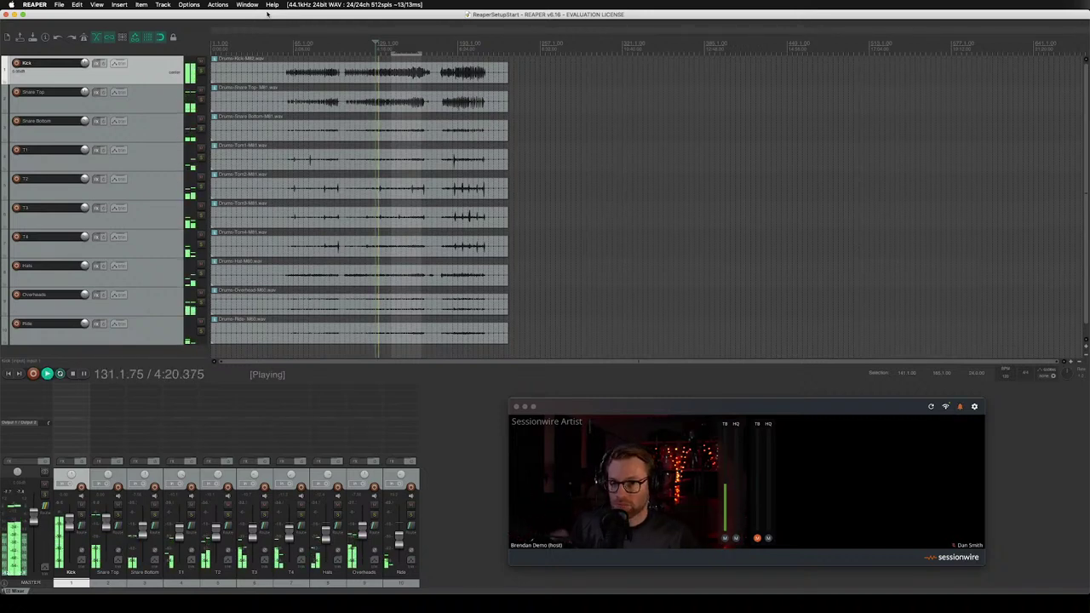
{"action": "key", "text": "space"}
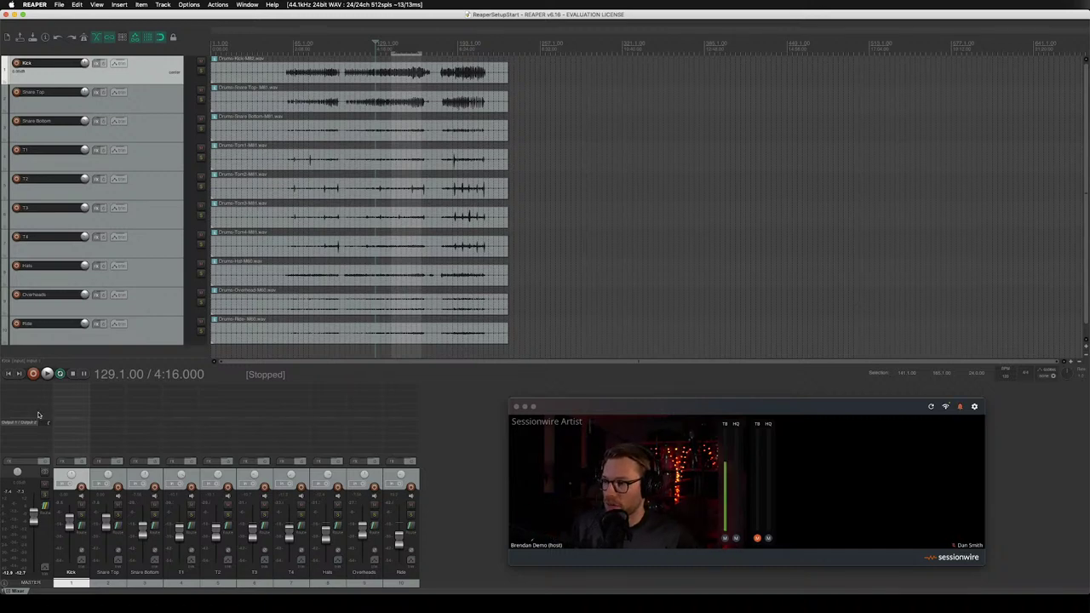
- Add the VST3 Sessionwire Send plugin to the master track and move its window to the empty timeline area beyond the clips
{"action": "double_click", "coordinate": [37, 415]}
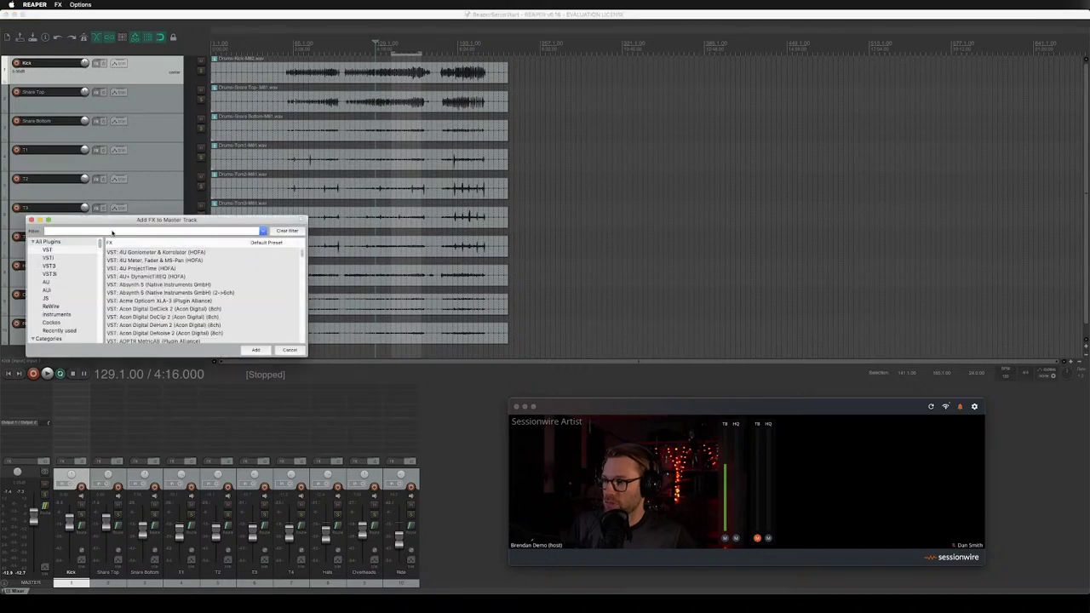
{"action": "type", "text": "sessionwire sen"}
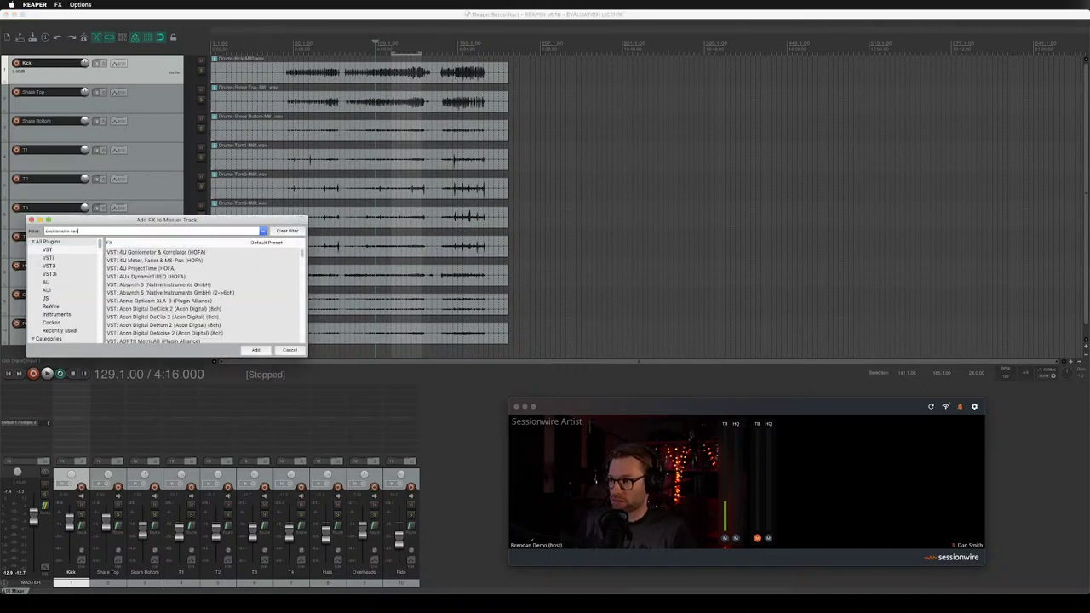
{"action": "type", "text": "d"}
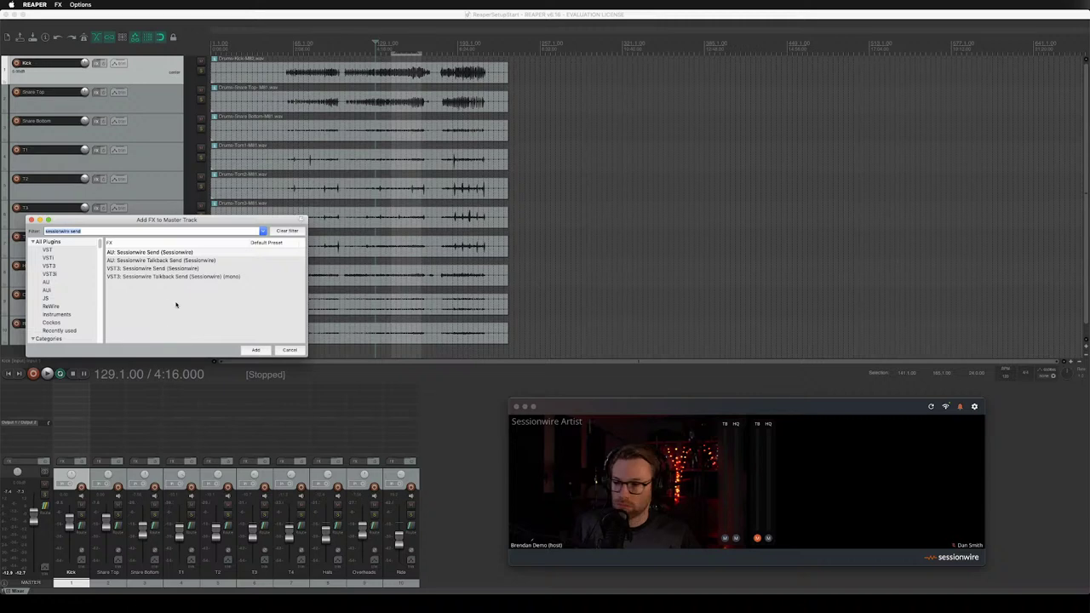
{"action": "left_click", "coordinate": [164, 268]}
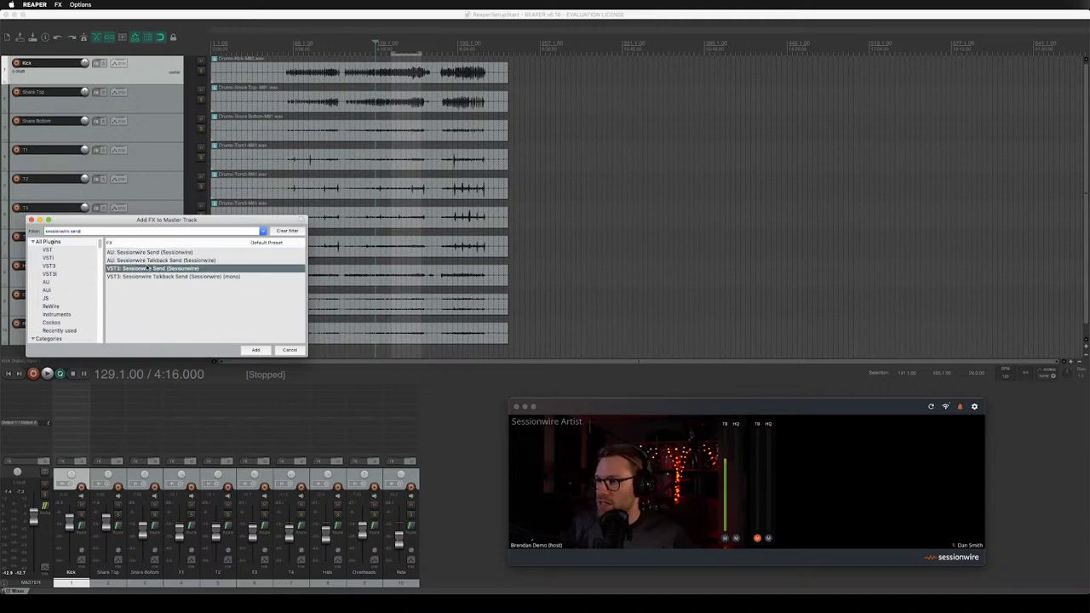
{"action": "left_click", "coordinate": [256, 350]}
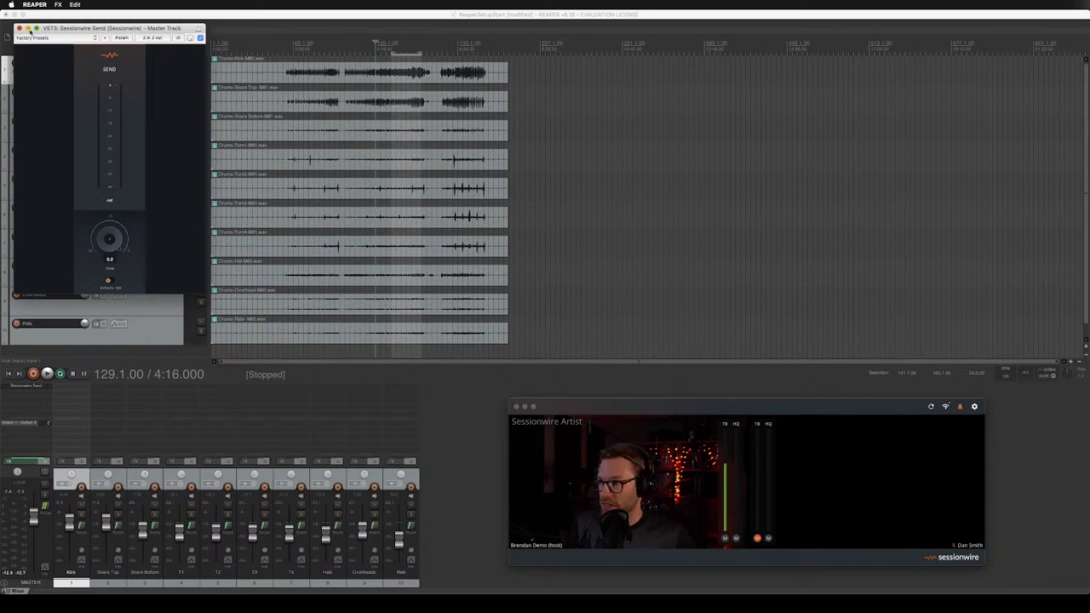
{"action": "left_click_drag", "start_coordinate": [83, 30], "coordinate": [608, 72]}
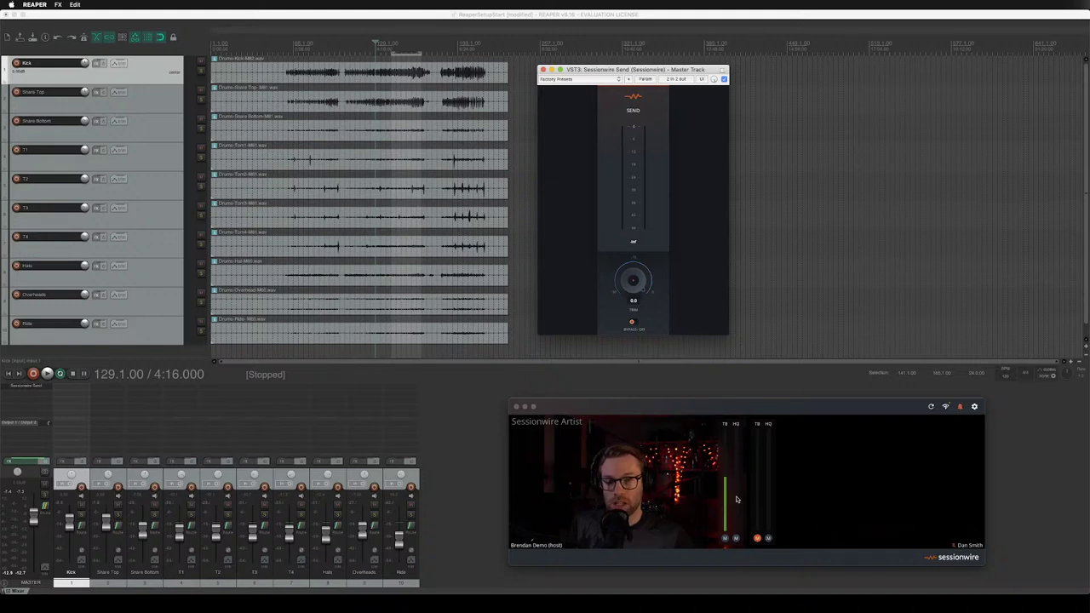
- Play the drums from bar 129 and compare the Send plugin's level with the Sessionwire HQ meter, and stop playback
{"action": "left_click", "coordinate": [854, 16]}
{"action": "key", "text": "space"}
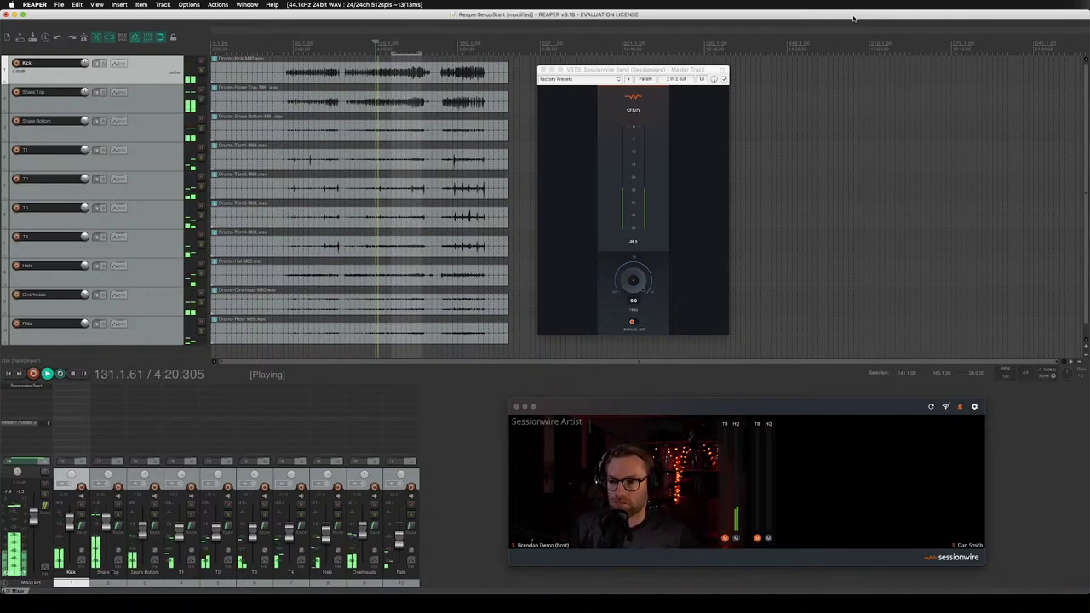
{"action": "key", "text": "space"}
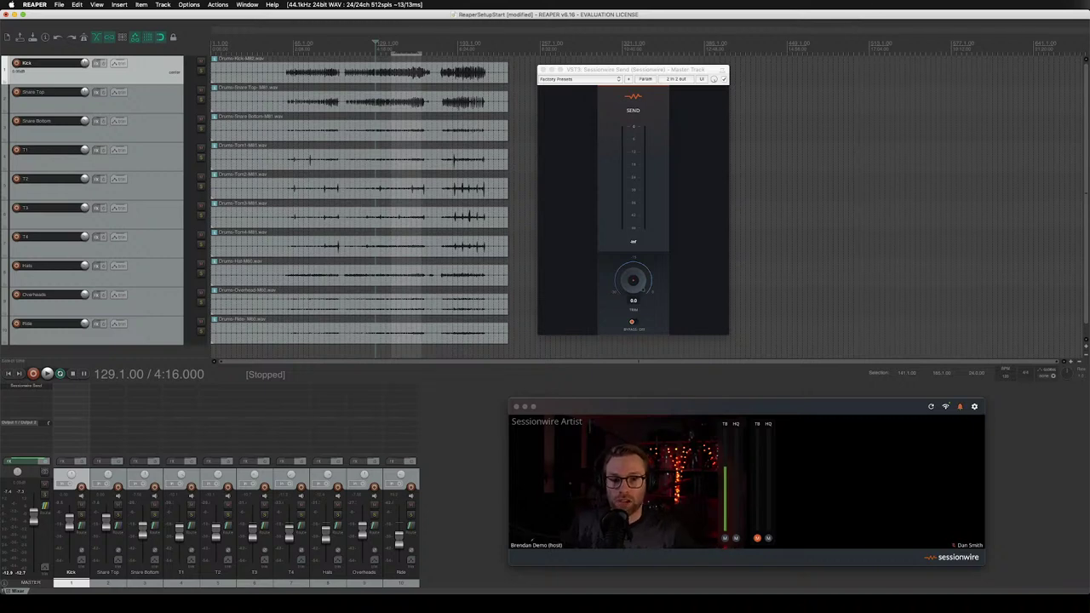
- Mute the host's talkback audio in Sessionwire and unmute it again
{"action": "key", "text": "super+Tab"}
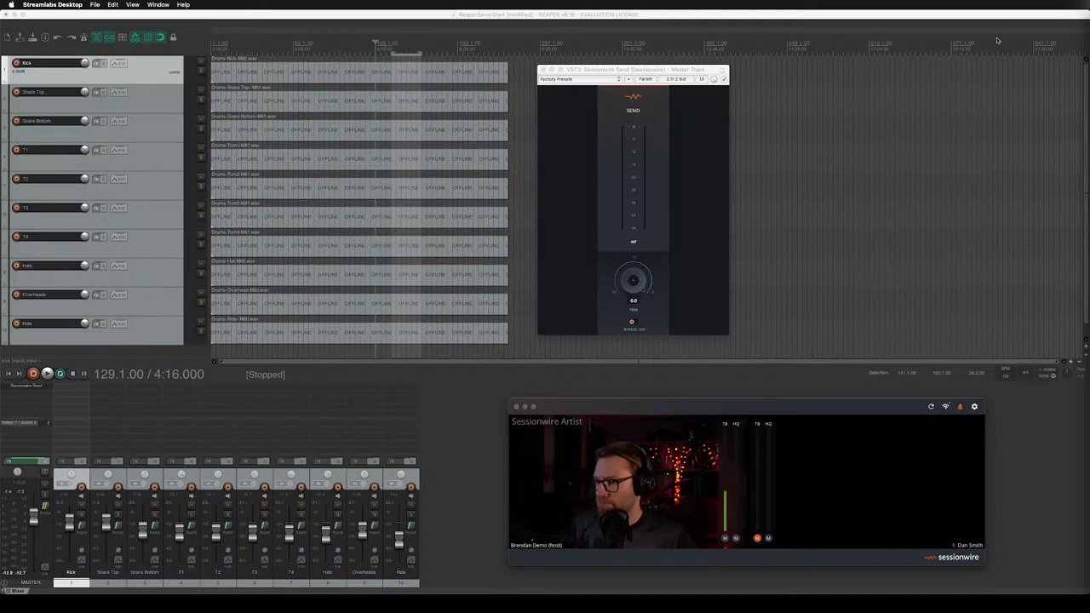
{"action": "left_click", "coordinate": [671, 72]}
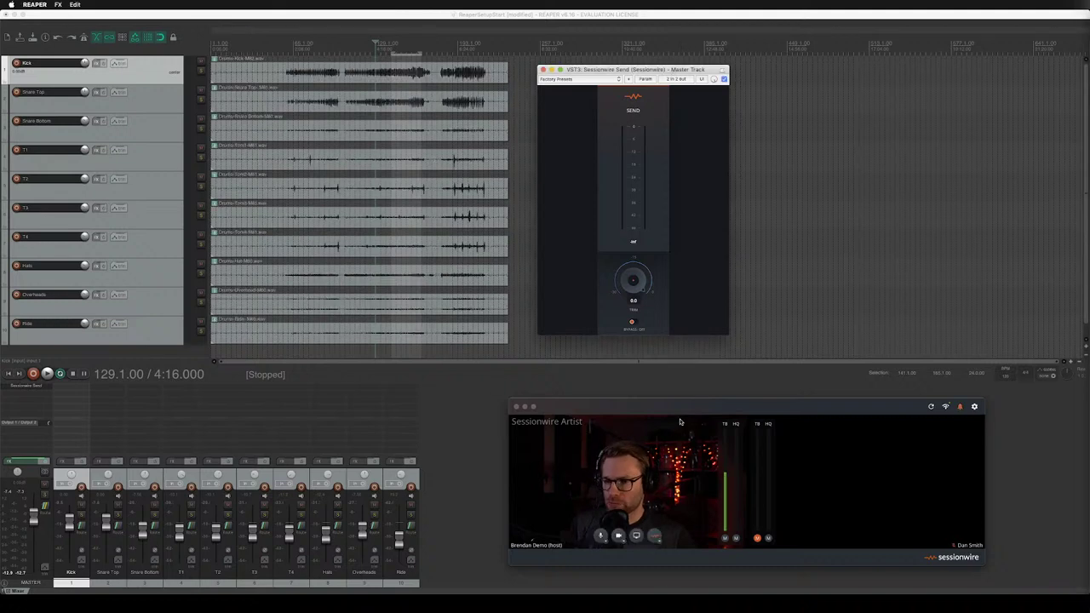
{"action": "left_click", "coordinate": [724, 537]}
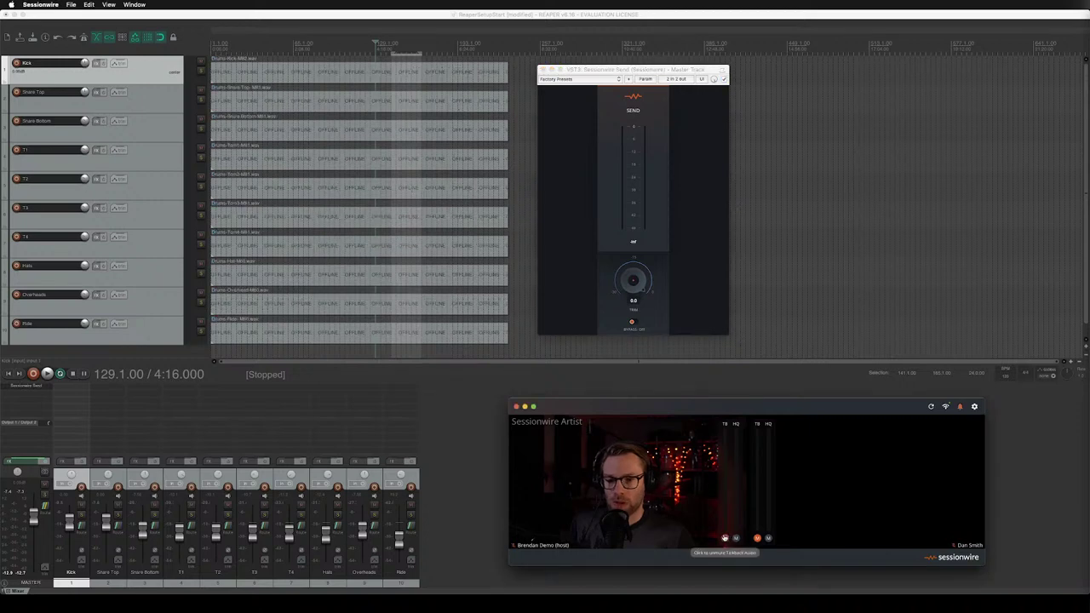
{"action": "left_click", "coordinate": [725, 538]}
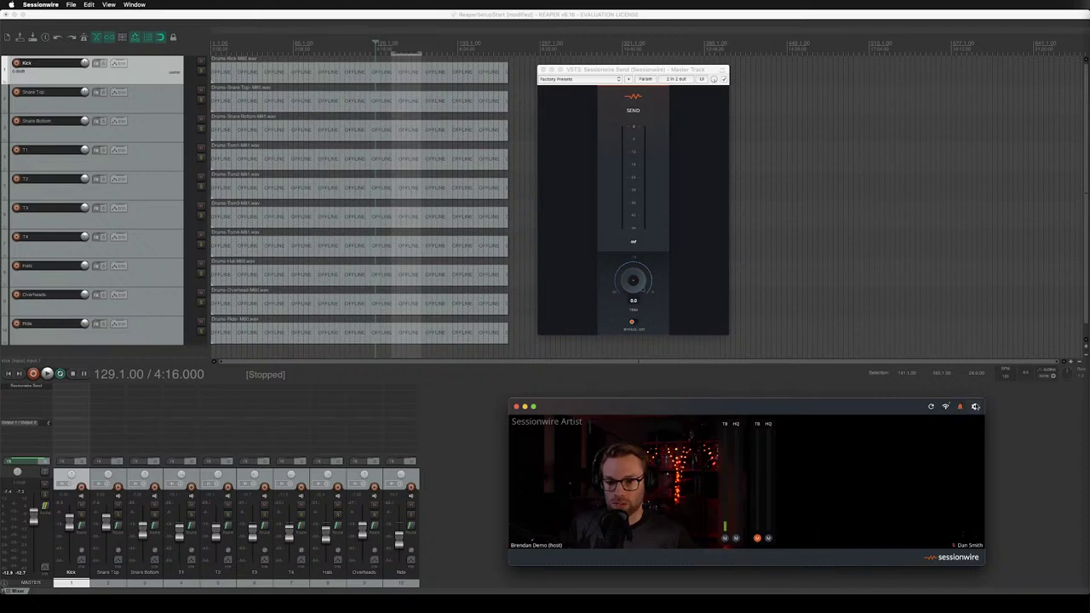
- Check the talkback automute settings in Sessionwire, and play and stop the REAPER project to observe the local talkback muting
{"action": "left_click", "coordinate": [974, 407]}
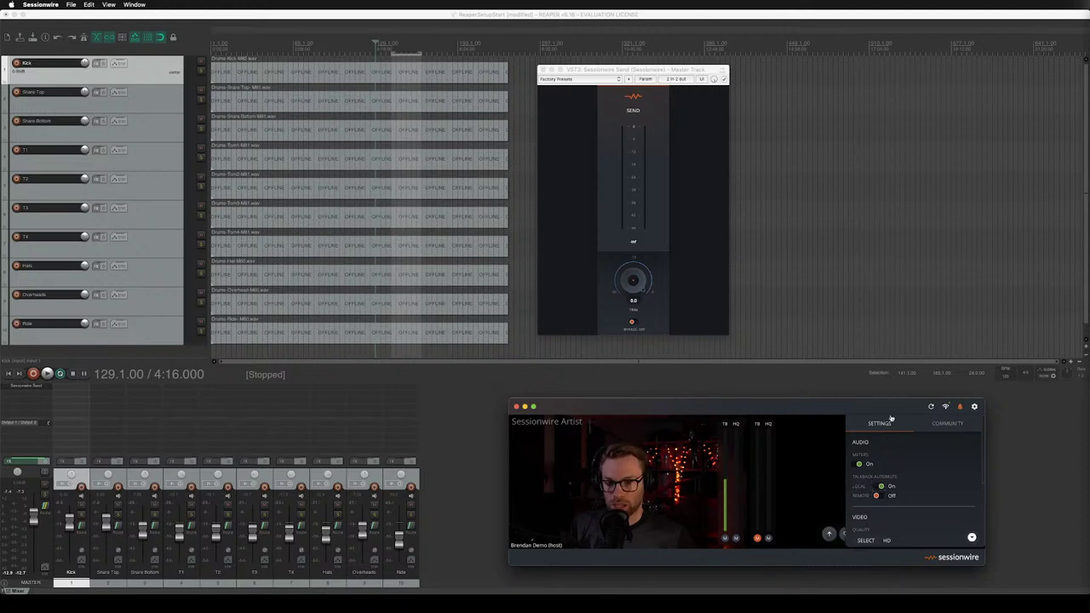
{"action": "left_click", "coordinate": [974, 408]}
{"action": "left_click", "coordinate": [719, 17]}
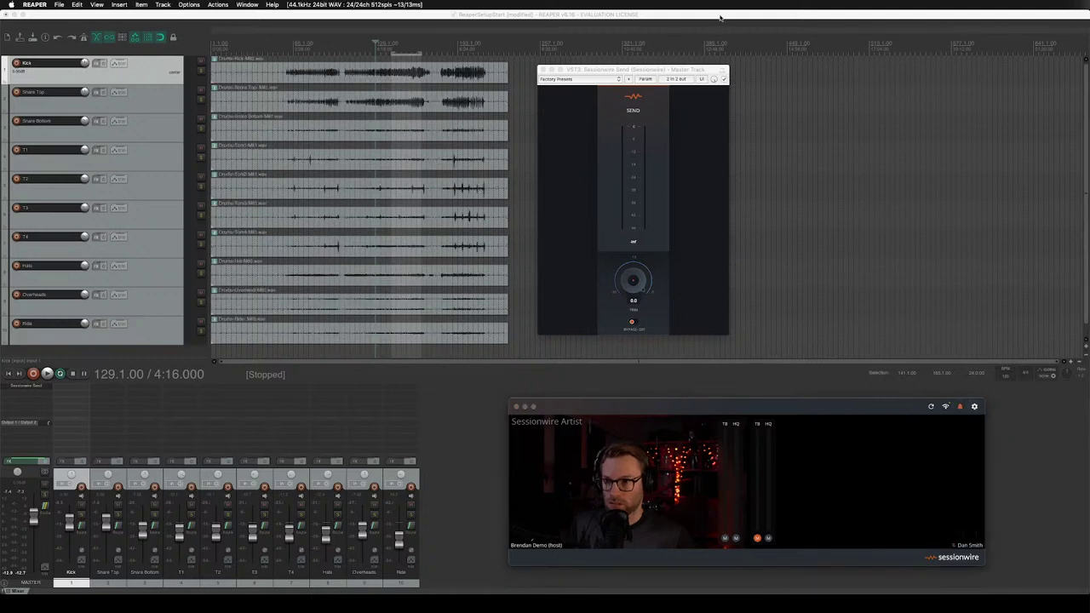
{"action": "key", "text": "space"}
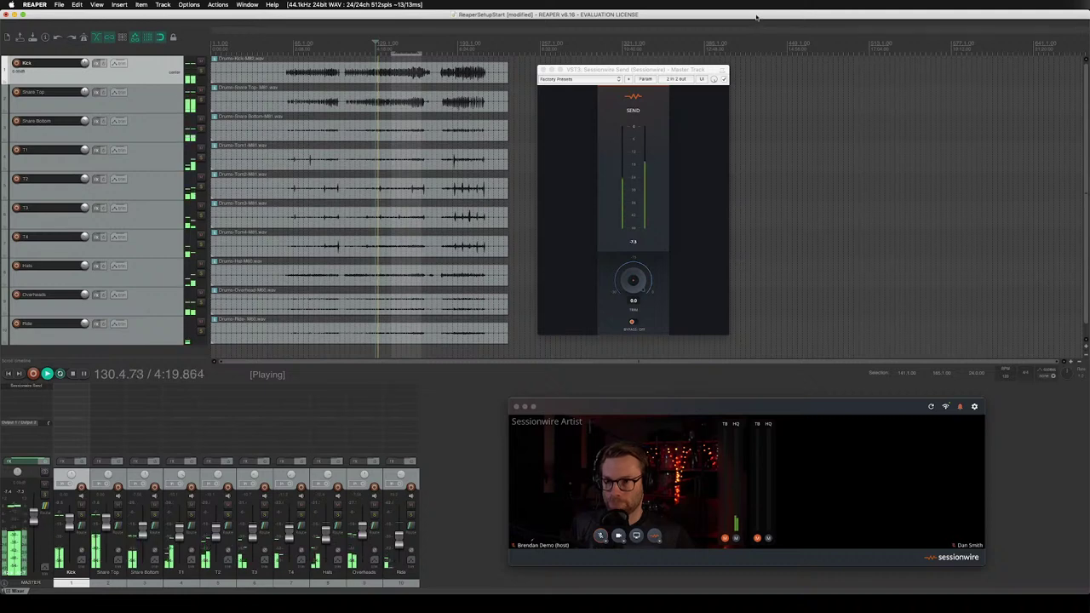
{"action": "key", "text": "space"}
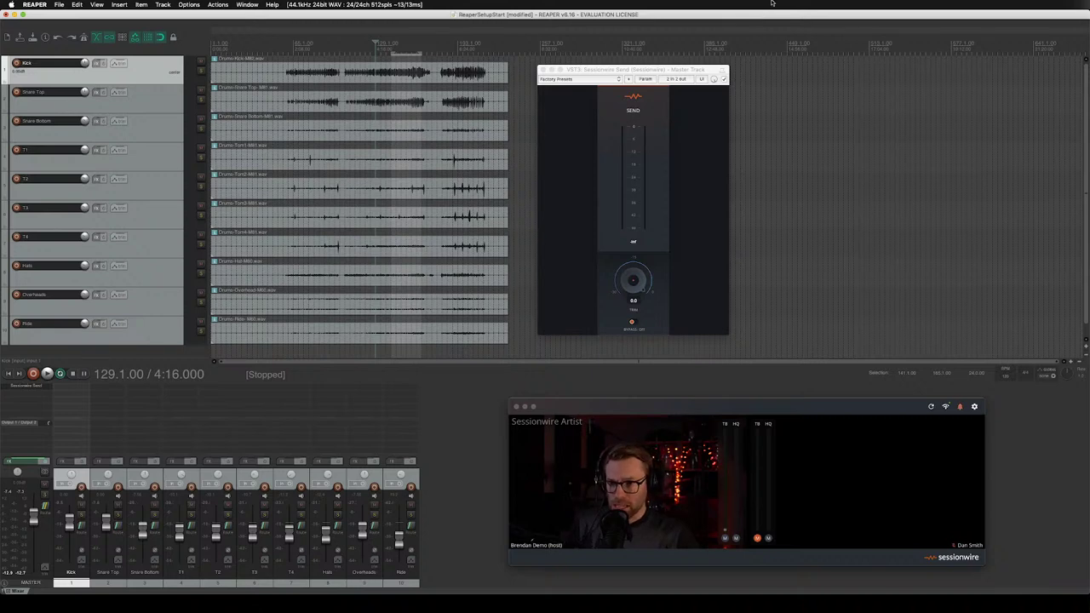
- Shift the Sessionwire Send plugin window slightly along the timeline and move the Sessionwire window farther away from the mixer strips
{"action": "left_click_drag", "start_coordinate": [695, 71], "coordinate": [723, 69]}
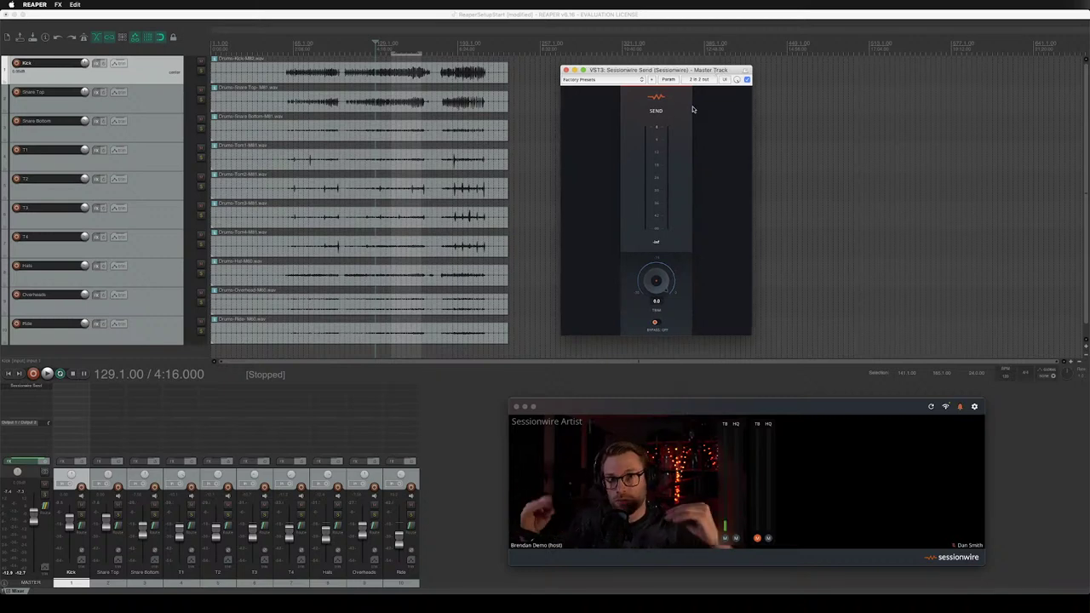
{"action": "mouse_move", "coordinate": [556, 459]}
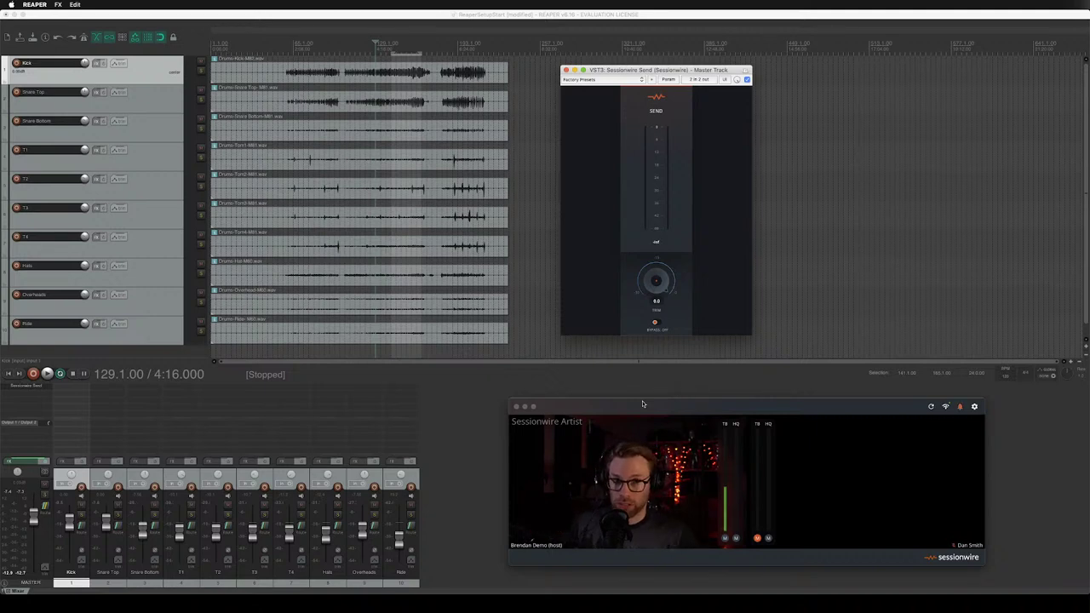
{"action": "left_click_drag", "start_coordinate": [643, 404], "coordinate": [765, 433]}
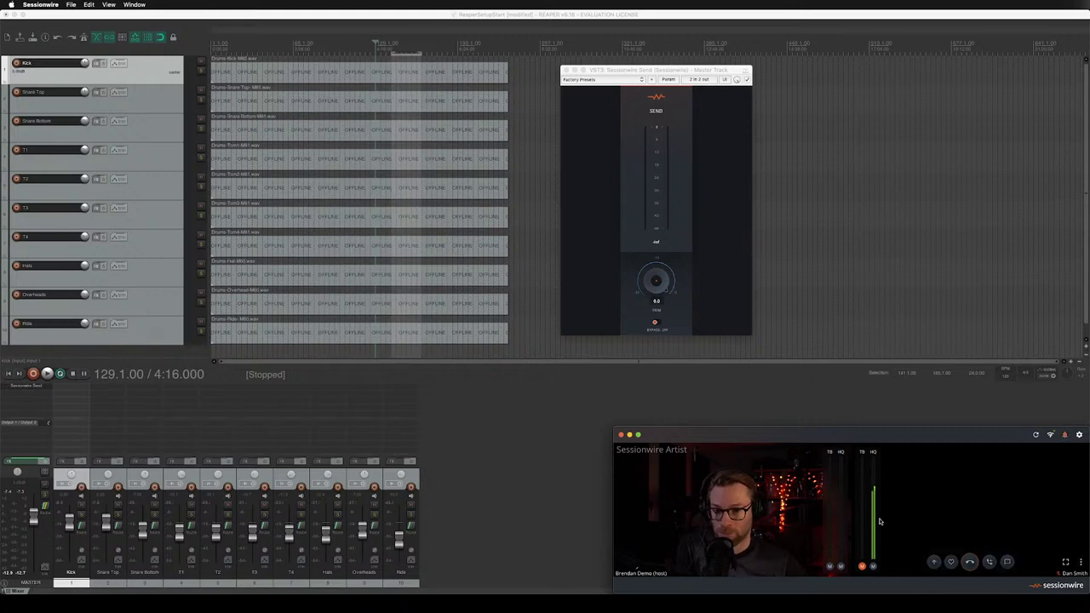
- Review Sessionwire's HQ audio source and destination devices, keeping Default - Orion Studio III USB as the destination
{"action": "mouse_move", "coordinate": [922, 545]}
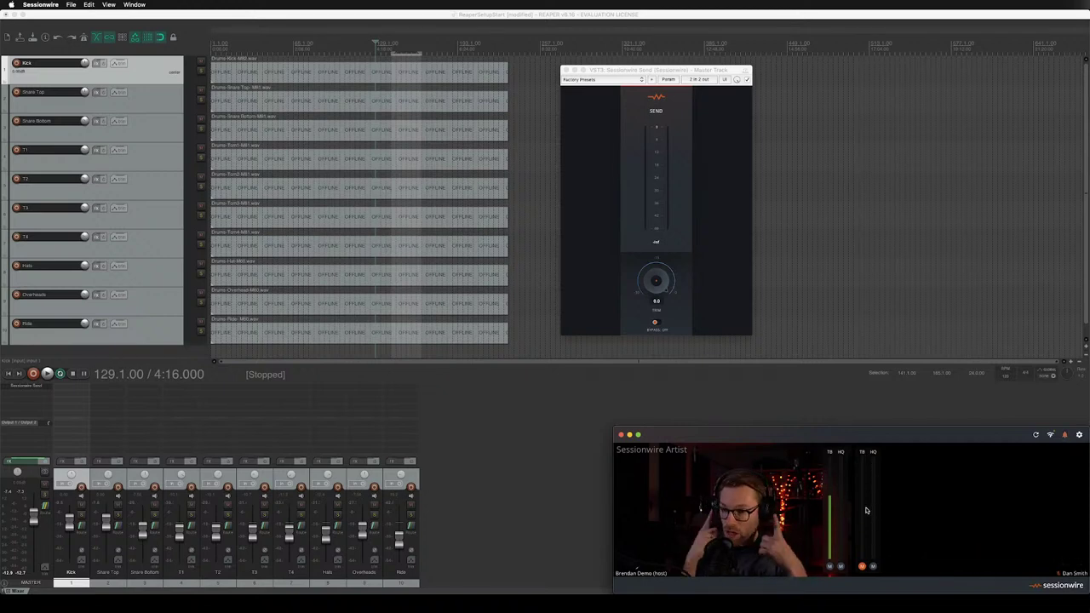
{"action": "left_click", "coordinate": [832, 498]}
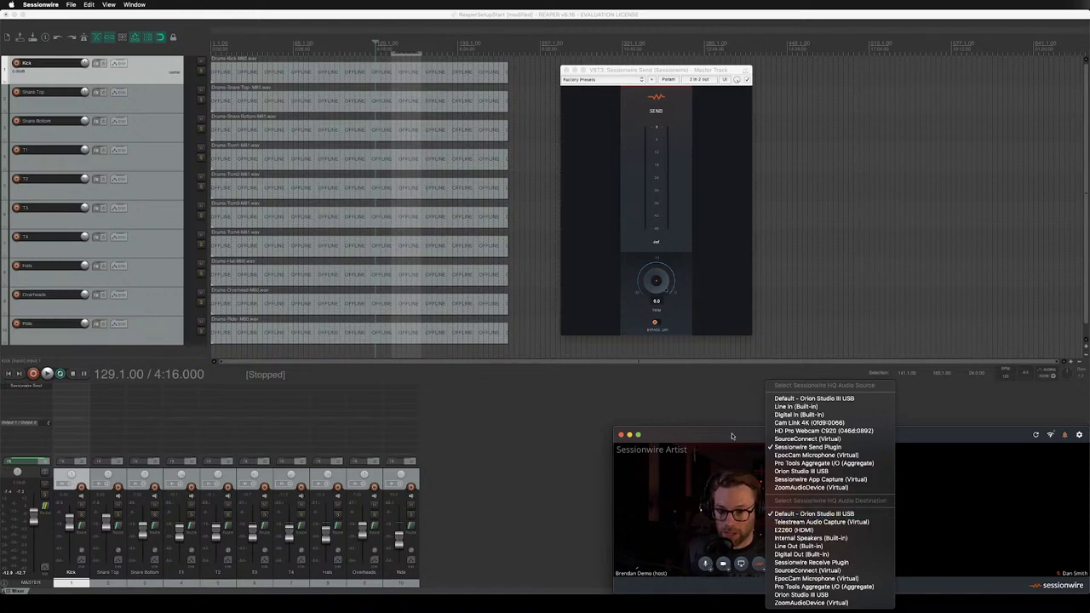
{"action": "left_click", "coordinate": [807, 515]}
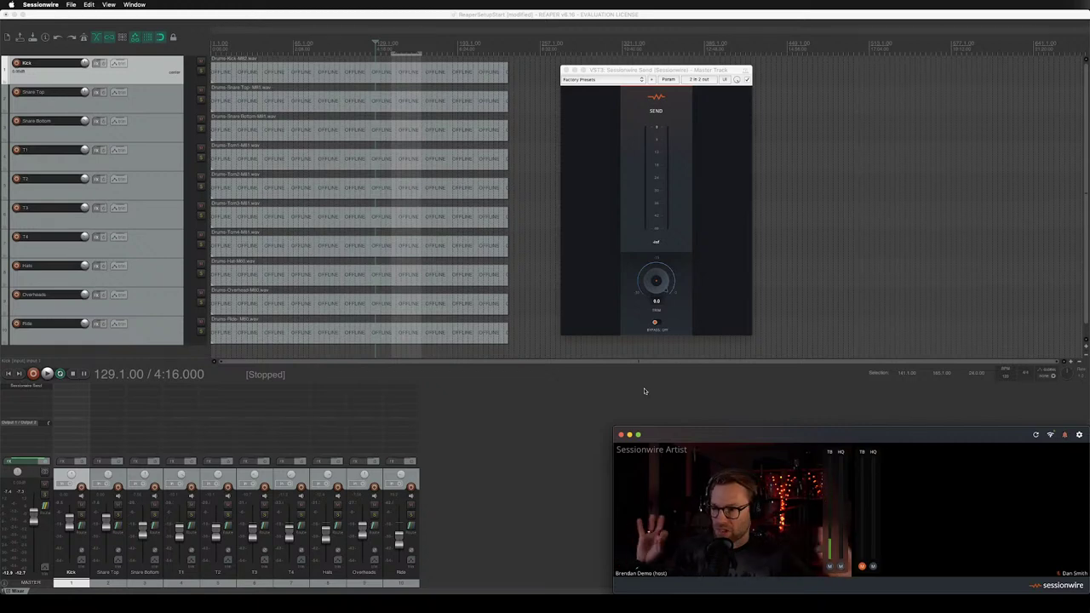
- Add a new track after the Ride track in REAPER and name it SW Recieve
{"action": "double_click", "coordinate": [502, 447]}
{"action": "double_click", "coordinate": [445, 572]}
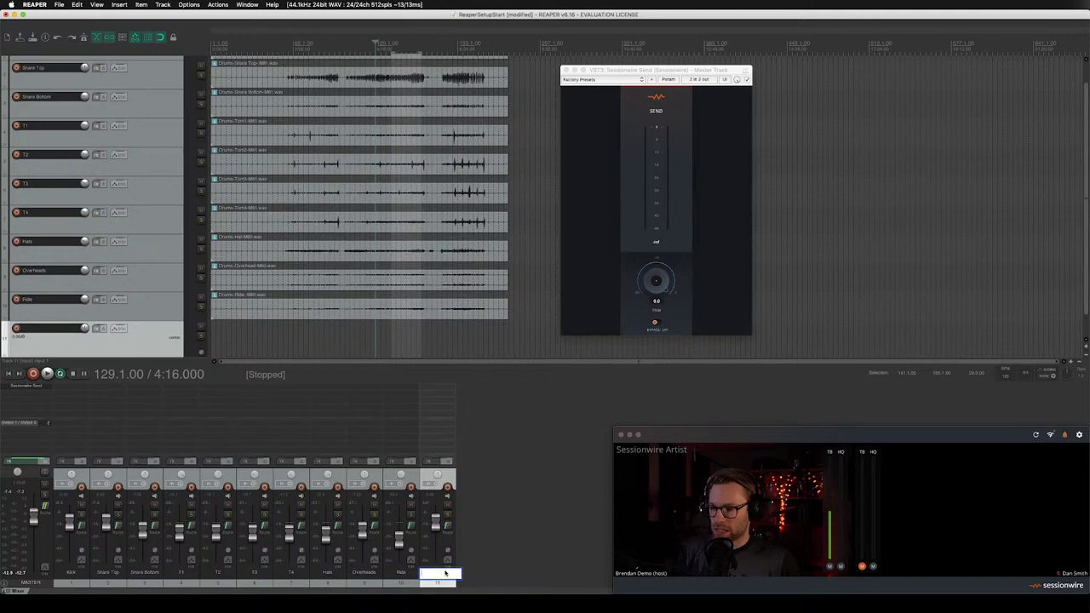
{"action": "type", "text": "SW Receive"}
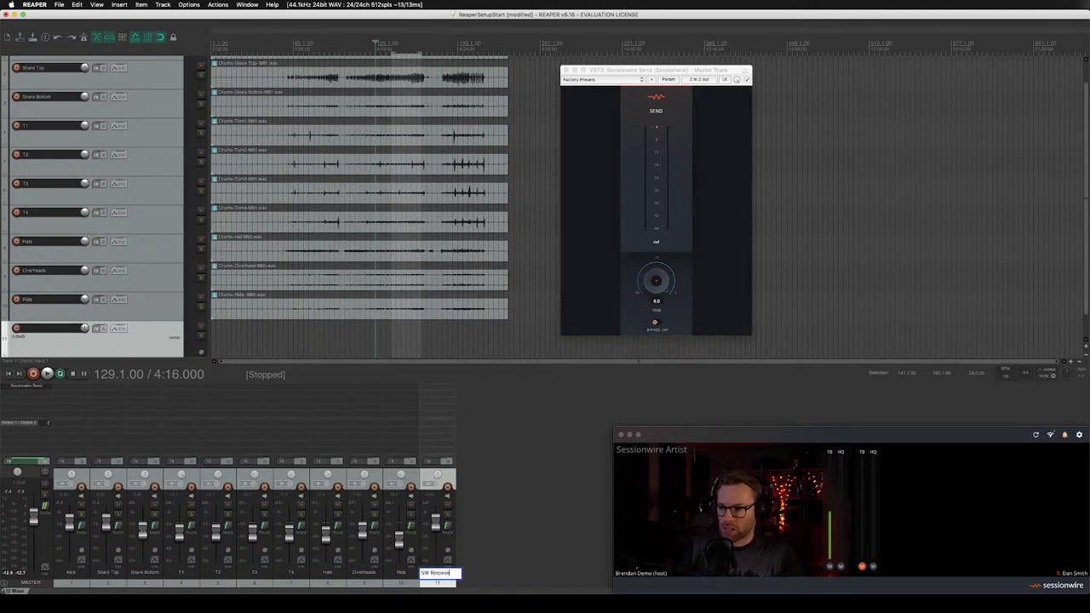
{"action": "key", "text": "Return"}
- Give the SW Recieve track a custom bright orange colour
{"action": "right_click", "coordinate": [440, 584]}
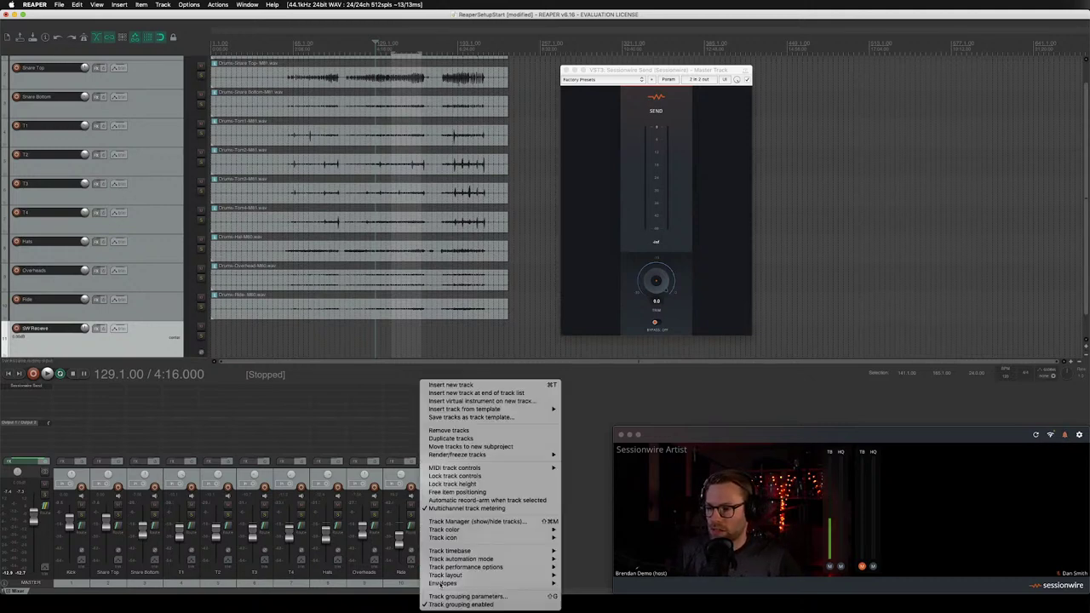
{"action": "mouse_move", "coordinate": [441, 584]}
{"action": "mouse_move", "coordinate": [526, 530]}
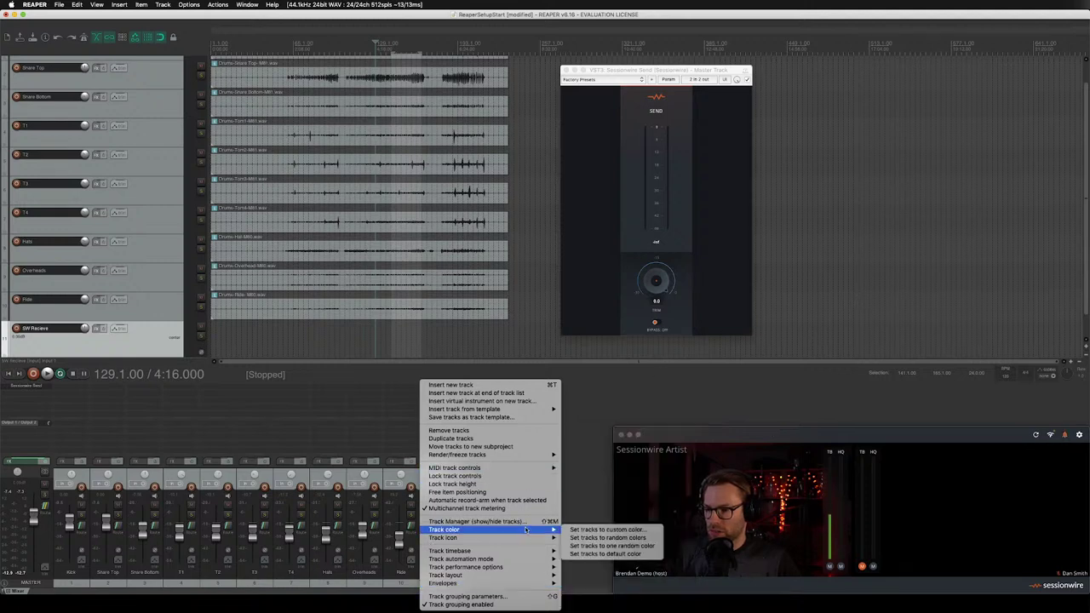
{"action": "left_click", "coordinate": [595, 532]}
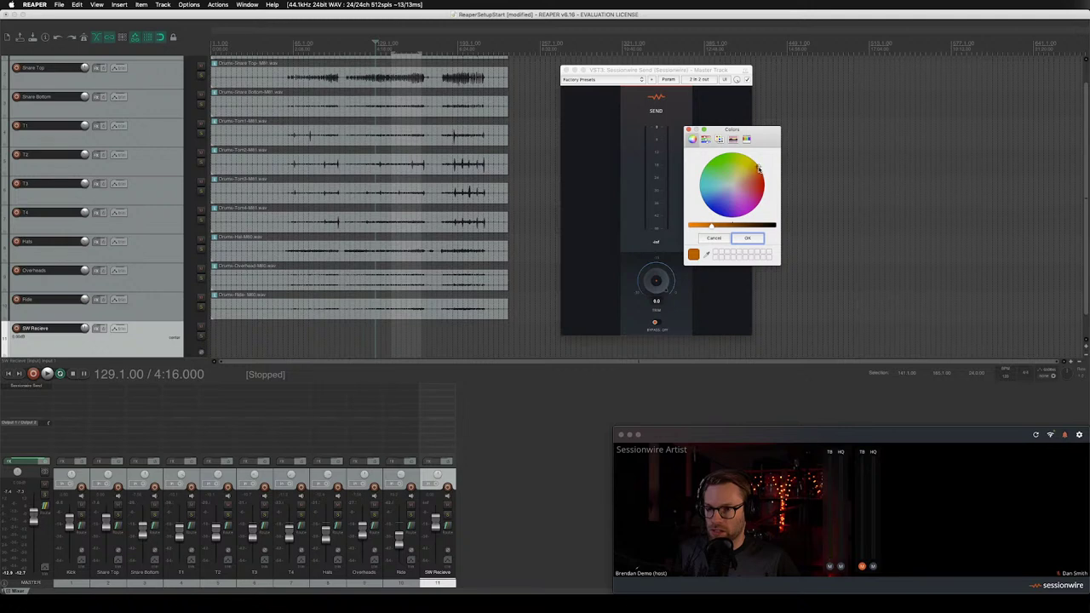
{"action": "left_click_drag", "start_coordinate": [711, 227], "coordinate": [702, 228]}
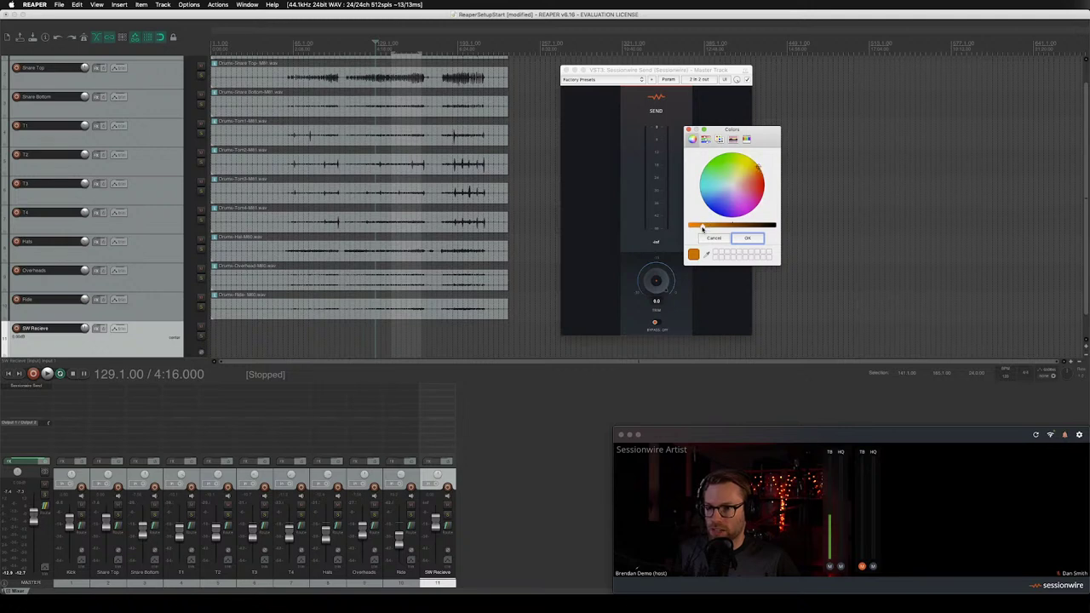
{"action": "left_click", "coordinate": [747, 239]}
{"action": "left_click", "coordinate": [516, 499]}
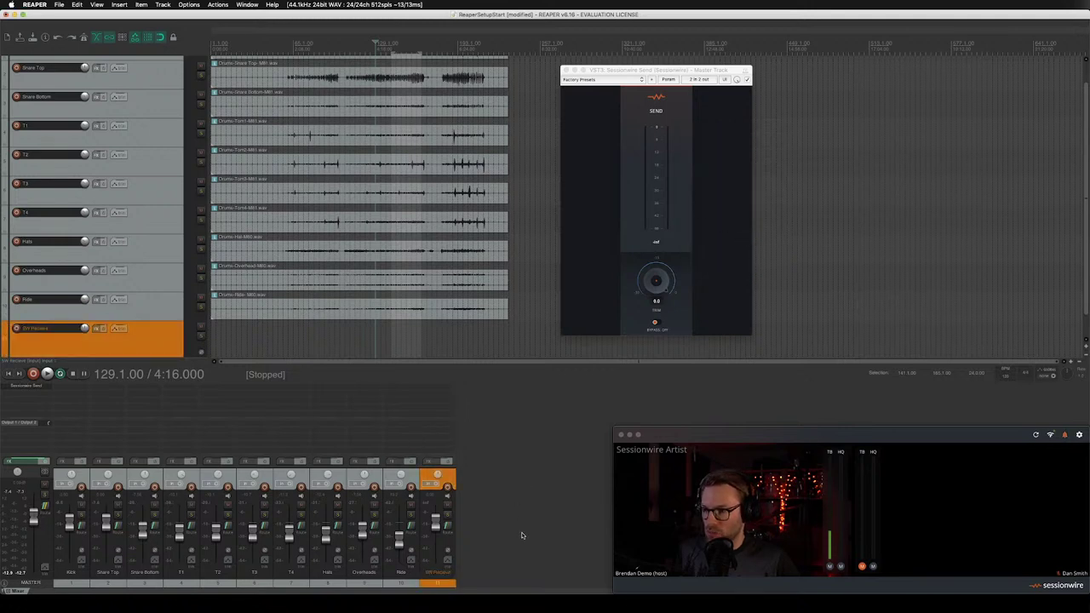
- Insert the VST3 Sessionwire Receive plugin on the SW Recieve track, filtering the plugin list by "sessionwire"
{"action": "left_click", "coordinate": [440, 387]}
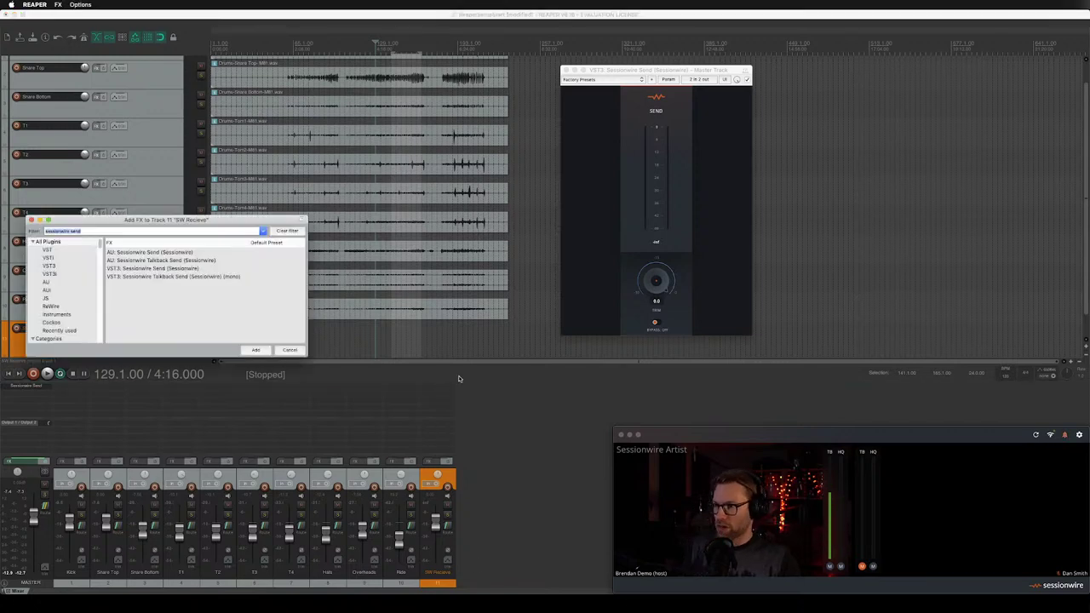
{"action": "key", "text": "BackSpace"}
{"action": "key", "text": "BackSpace"}
{"action": "key", "text": "BackSpace"}
{"action": "key", "text": "BackSpace"}
{"action": "key", "text": "BackSpace"}
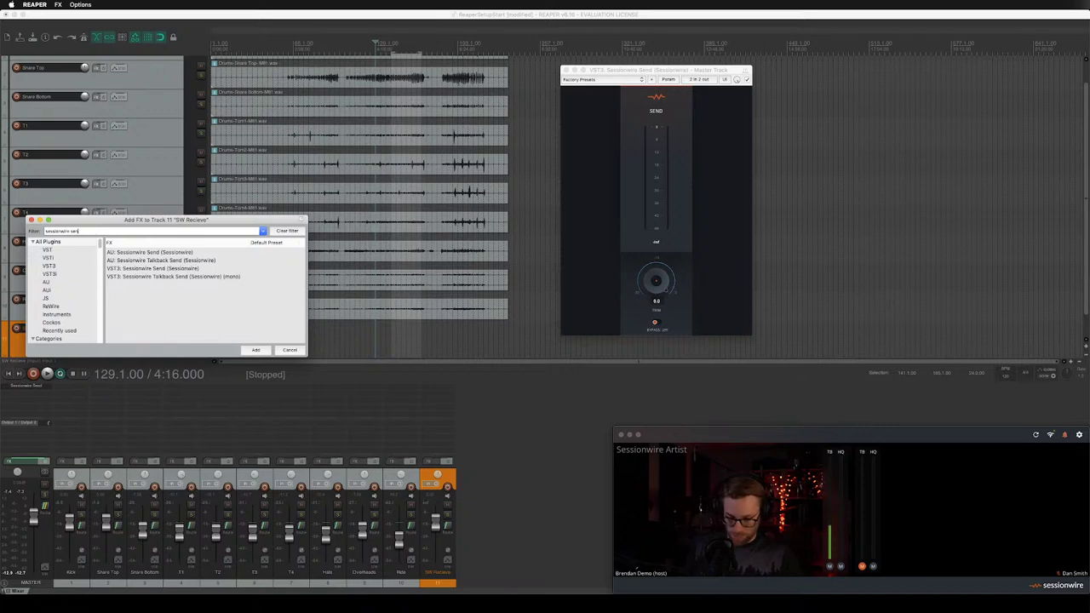
{"action": "scroll", "coordinate": [180, 309], "scroll_direction": "down", "scroll_amount": 1}
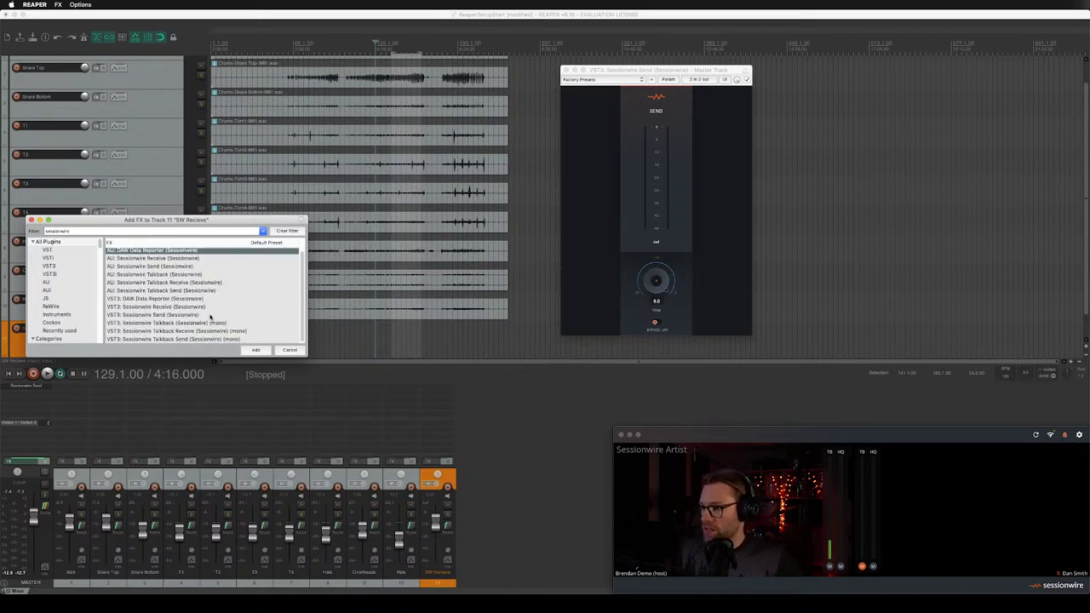
{"action": "left_click", "coordinate": [181, 308]}
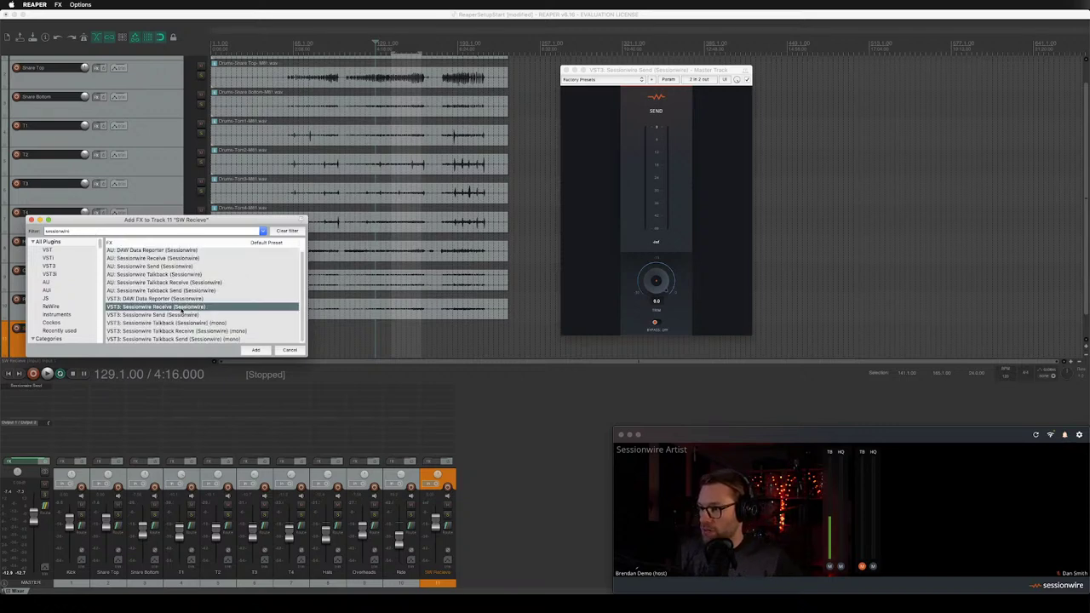
{"action": "left_click", "coordinate": [258, 351]}
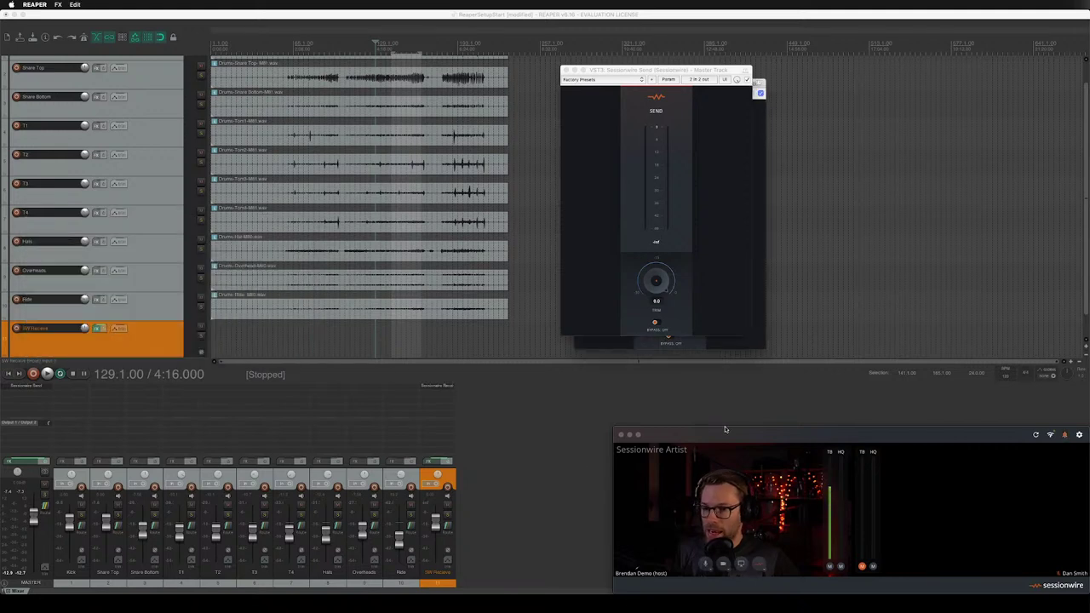
- Place the Send plugin window beside the Receive plugin and set Sessionwire's HQ audio destination to Sessionwire Receive Plugin
{"action": "left_click_drag", "start_coordinate": [685, 69], "coordinate": [891, 83]}
{"action": "left_click", "coordinate": [766, 573]}
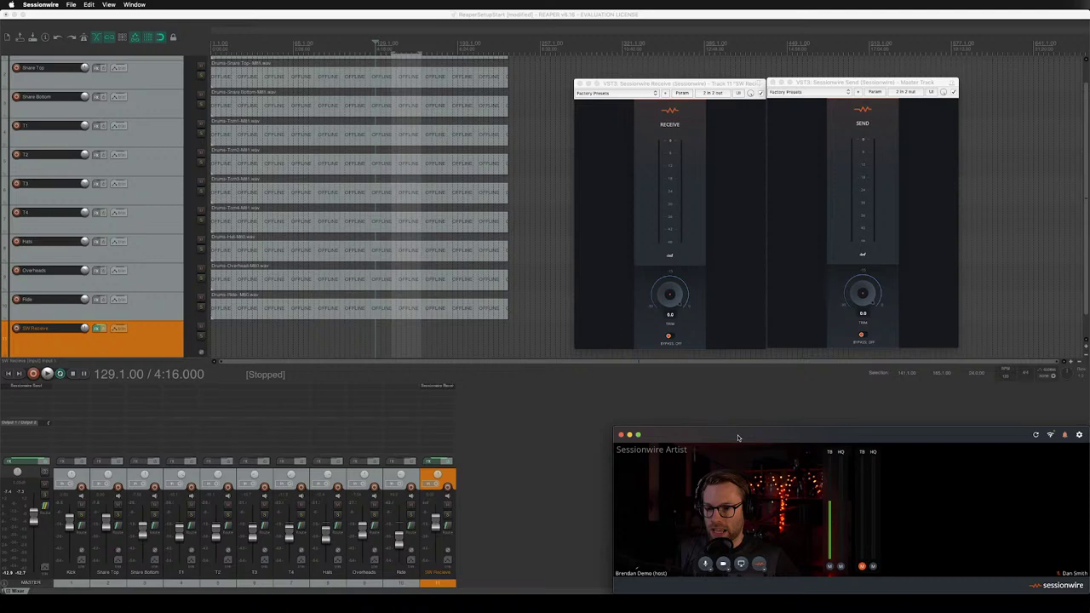
{"action": "left_click", "coordinate": [765, 574]}
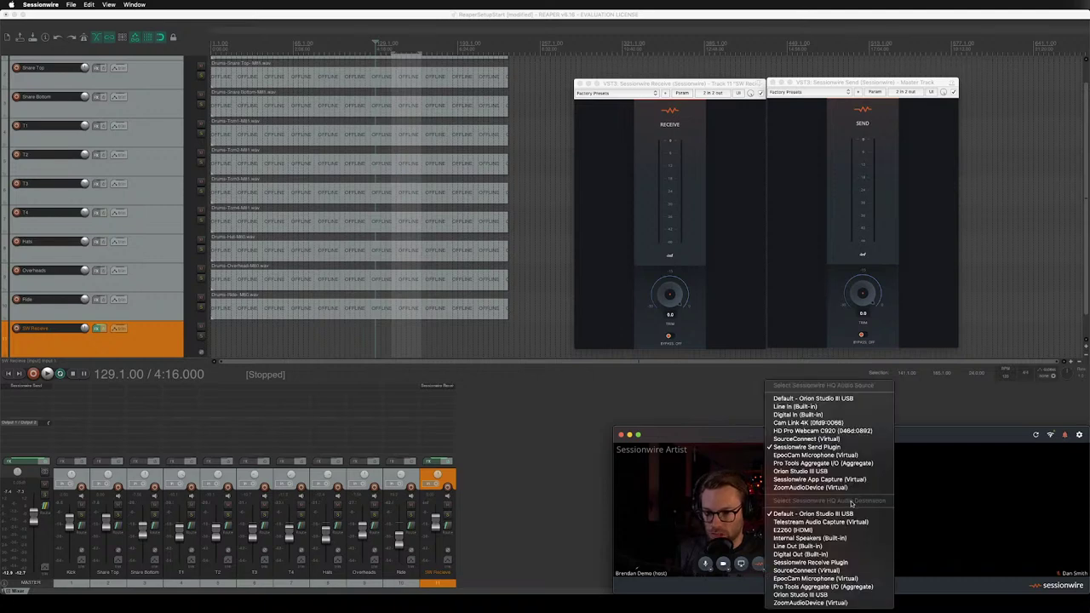
{"action": "left_click", "coordinate": [825, 562]}
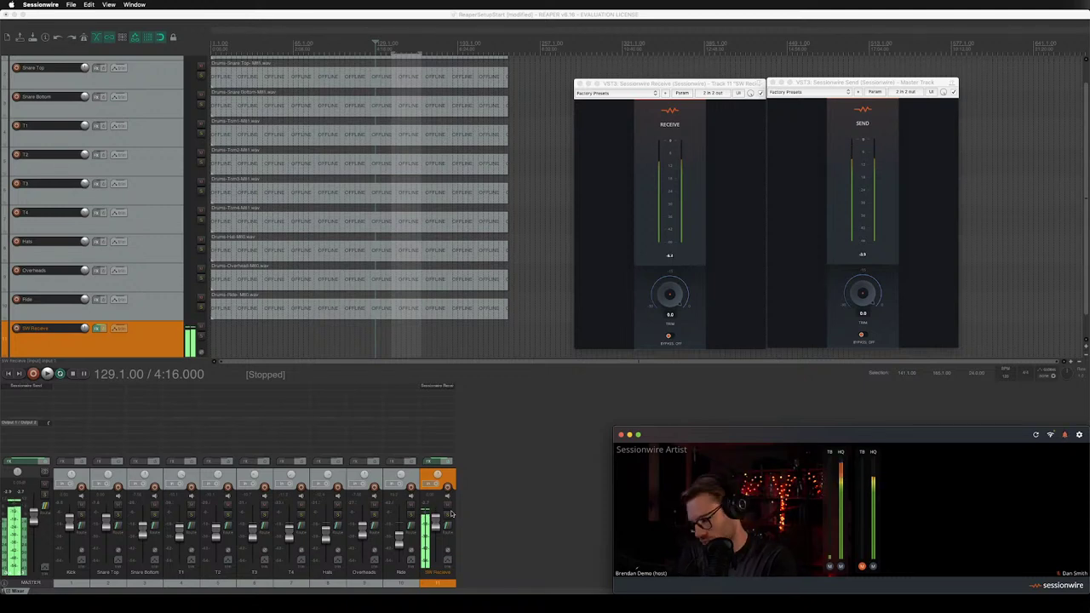
- Disable the master send on the SW Recieve track and route it to hardware Output 1 / Output 2
{"action": "left_click", "coordinate": [499, 425]}
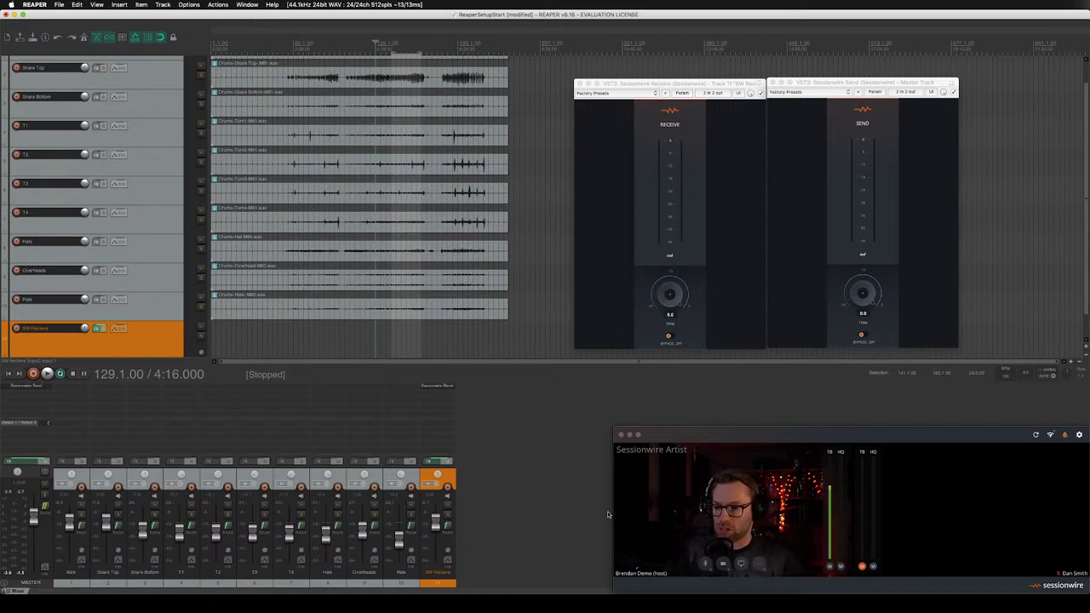
{"action": "left_click", "coordinate": [448, 528]}
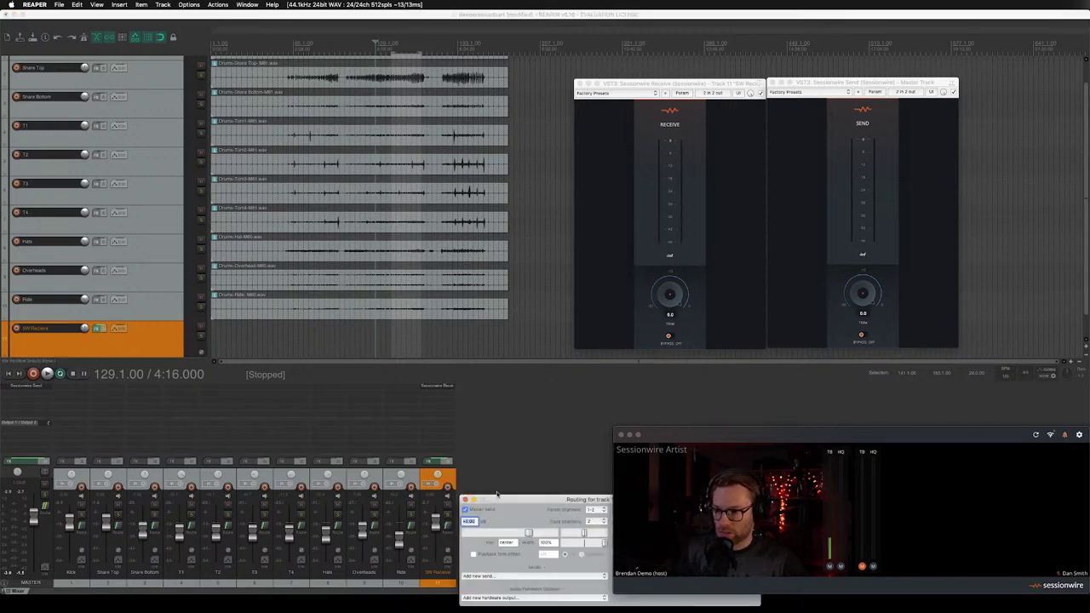
{"action": "left_click_drag", "start_coordinate": [477, 501], "coordinate": [241, 151]}
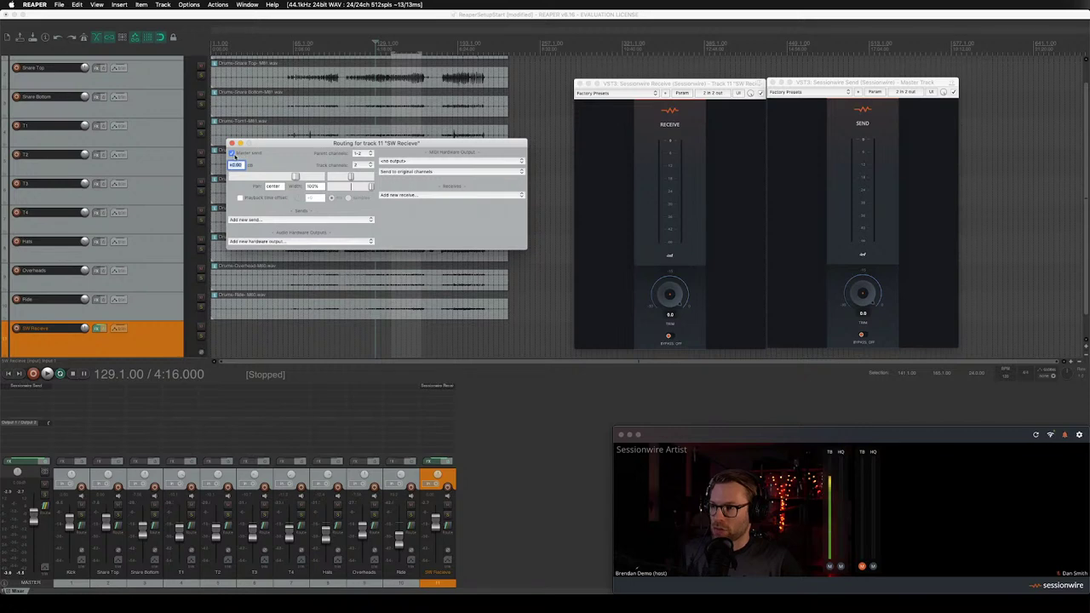
{"action": "left_click", "coordinate": [231, 155]}
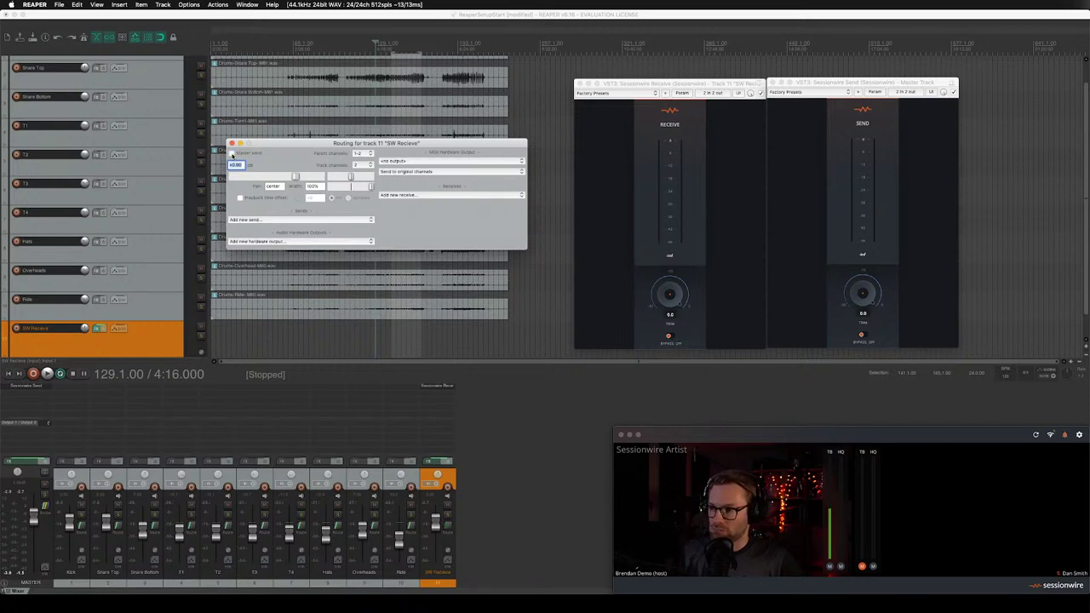
{"action": "left_click", "coordinate": [302, 242]}
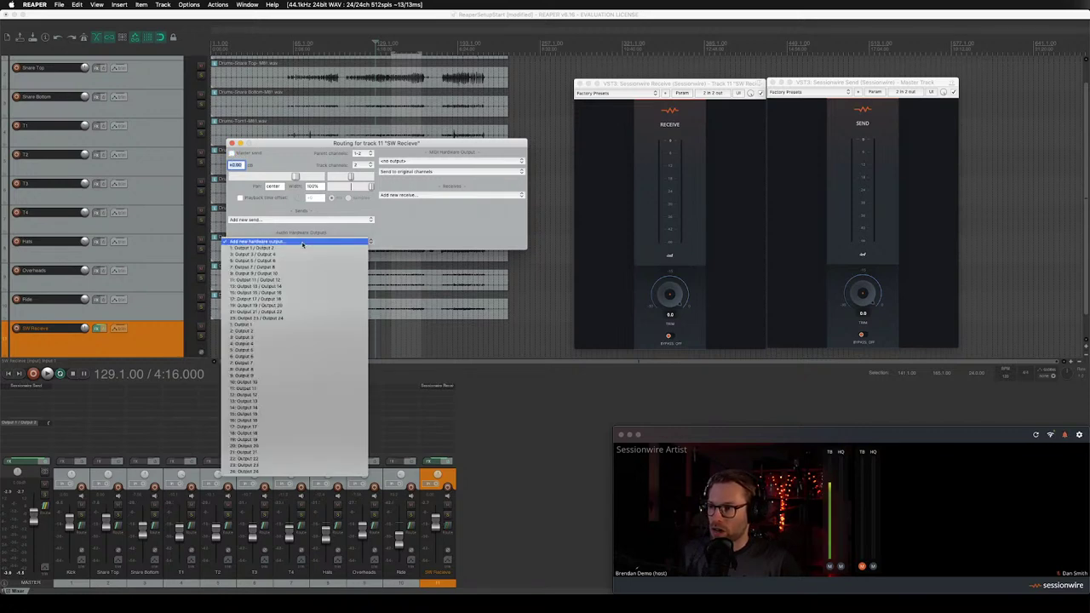
{"action": "left_click", "coordinate": [298, 249]}
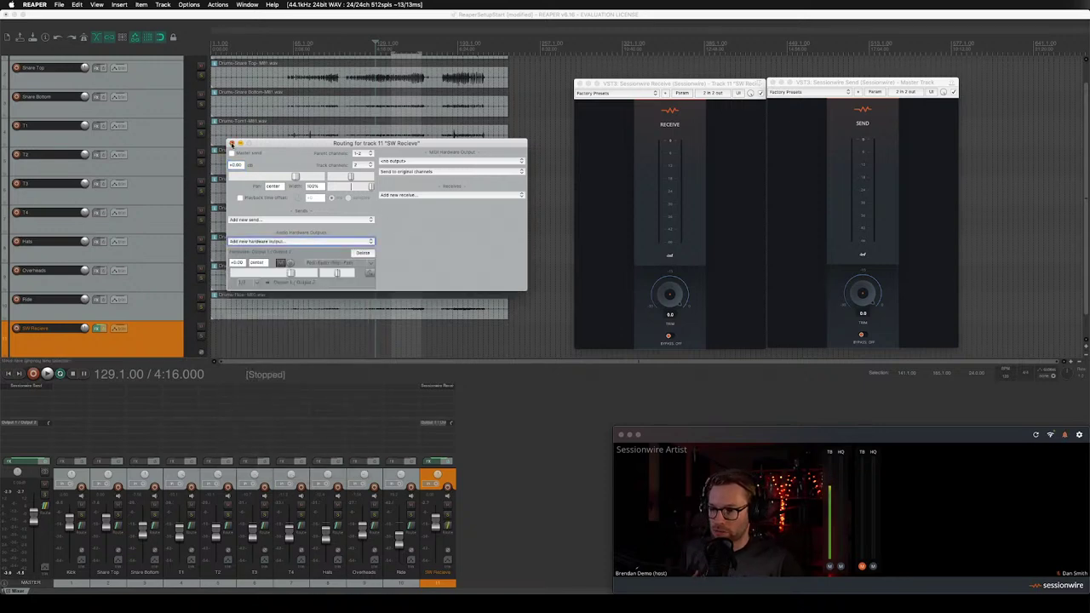
{"action": "left_click", "coordinate": [232, 143]}
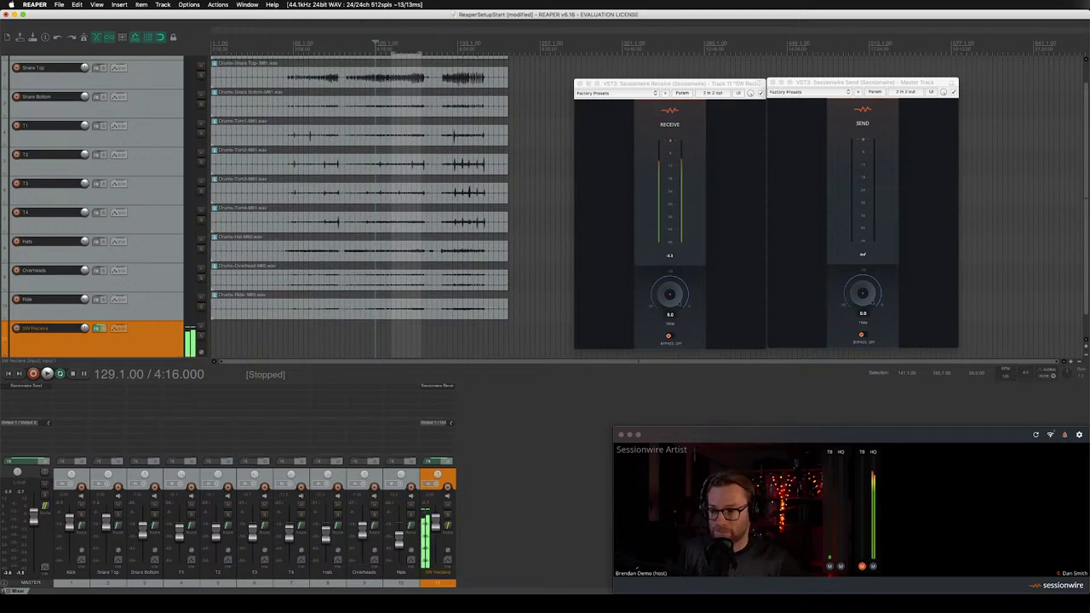
- Lower the Receive plugin's trim to -4.1, check the stream chat in Streamlabs Desktop, and return to REAPER
{"action": "left_click_drag", "start_coordinate": [676, 293], "coordinate": [677, 296]}
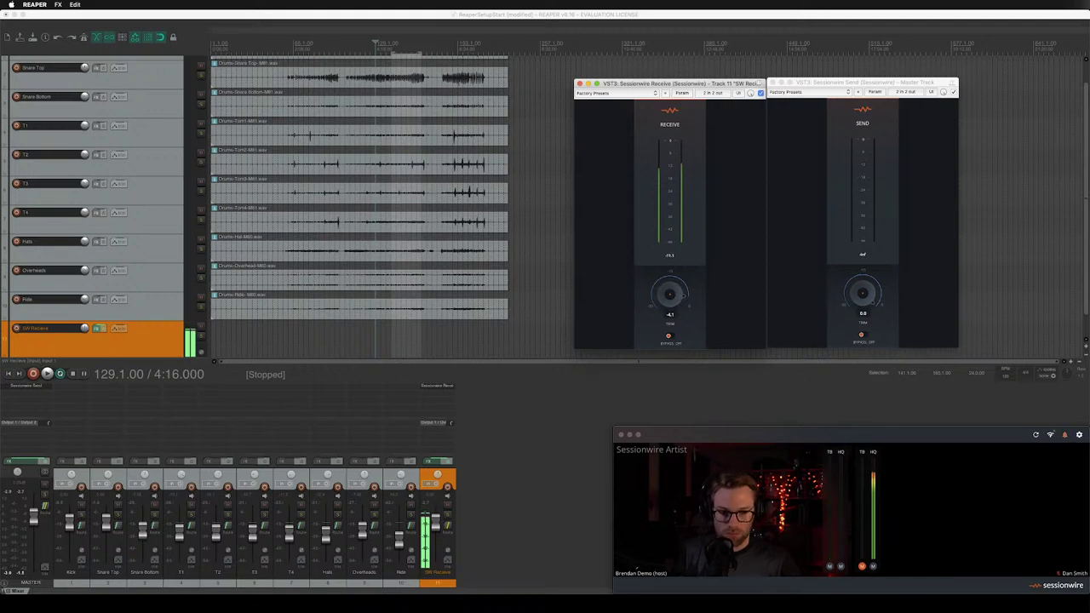
{"action": "key", "text": "super+Tab"}
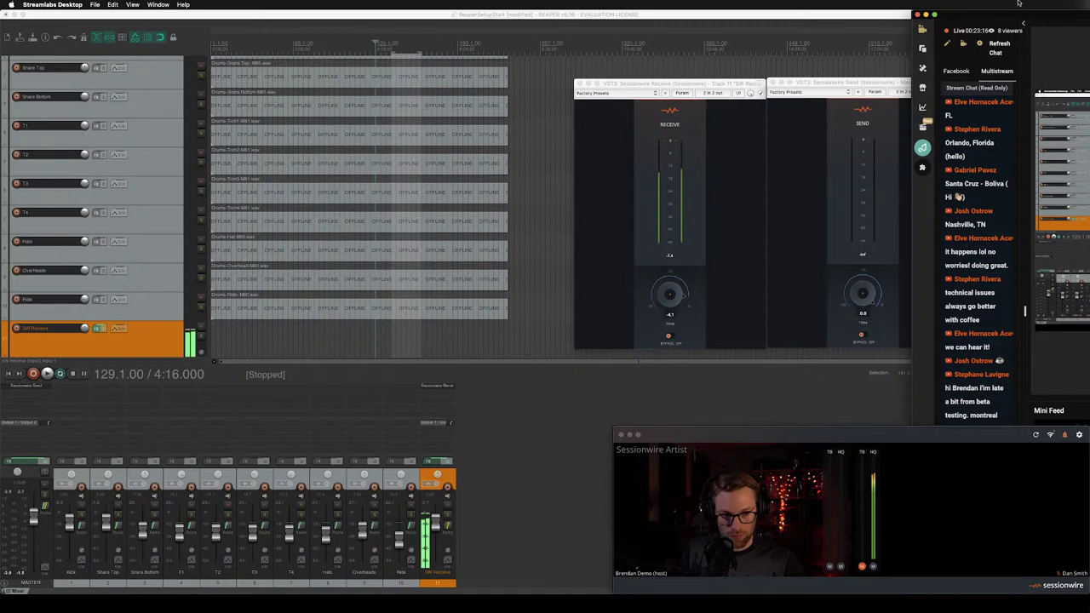
{"action": "key", "text": "super+m"}
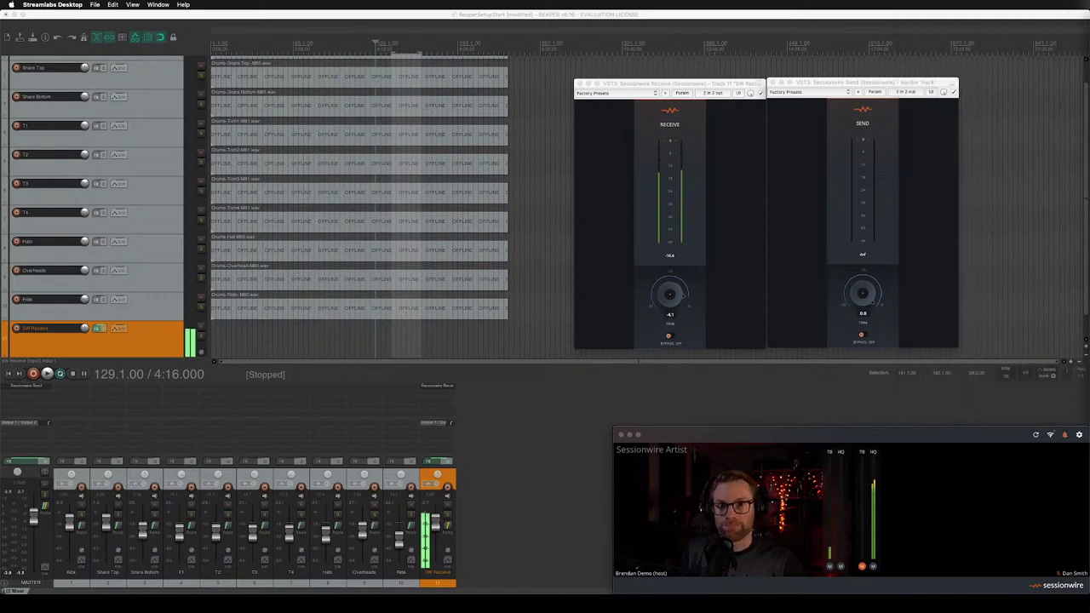
{"action": "left_click", "coordinate": [910, 15]}
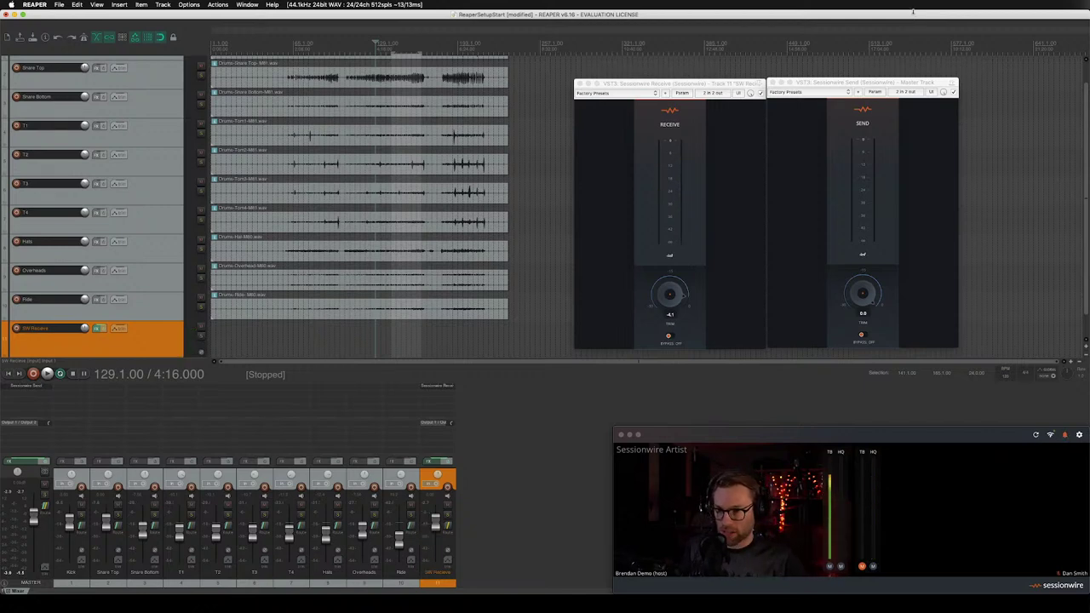
- Try a trim of -7.1 on the Receive plugin, return it to 0.0, and lower it again slightly
{"action": "left_click", "coordinate": [669, 292]}
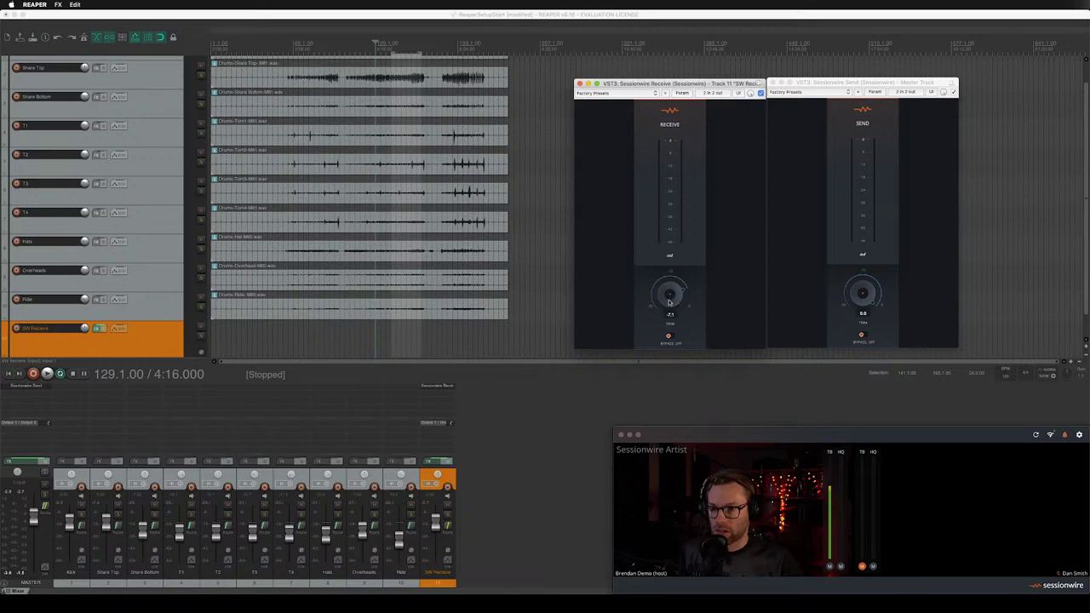
{"action": "left_click_drag", "start_coordinate": [670, 302], "coordinate": [667, 275]}
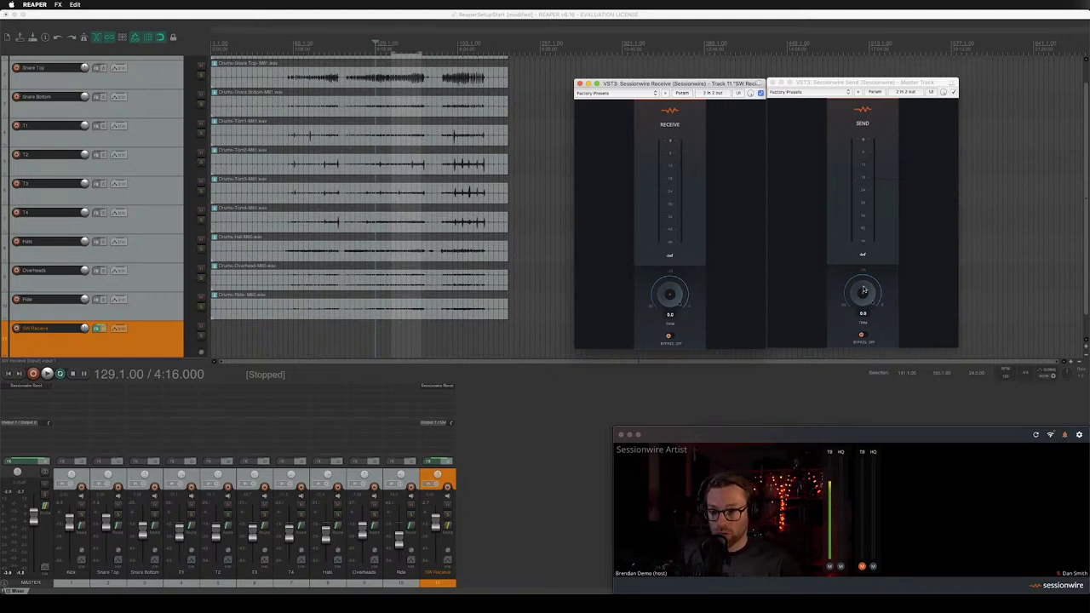
{"action": "left_click", "coordinate": [864, 291]}
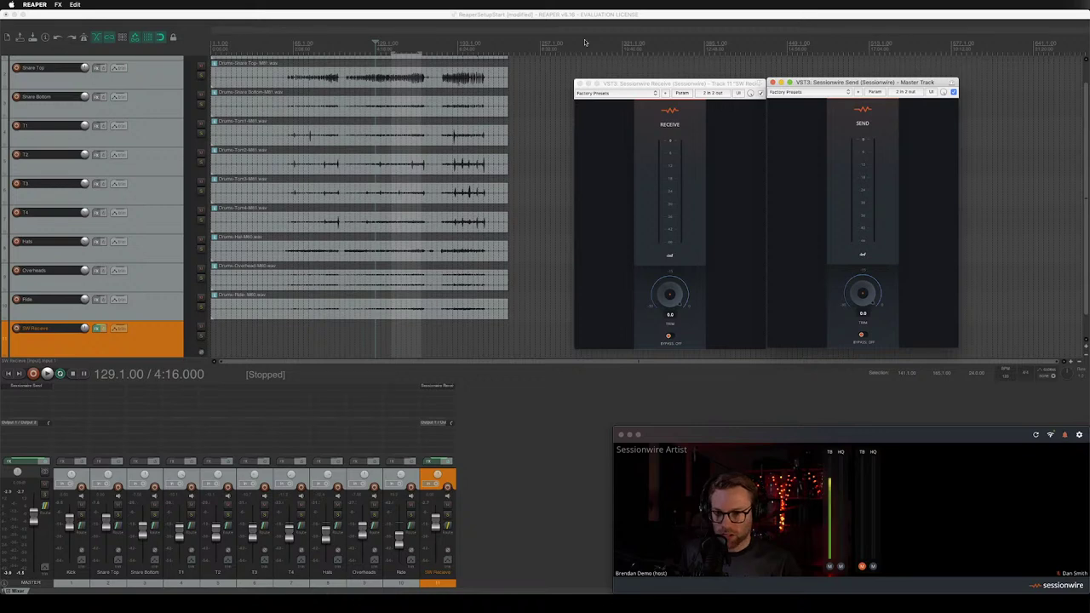
{"action": "left_click", "coordinate": [672, 295]}
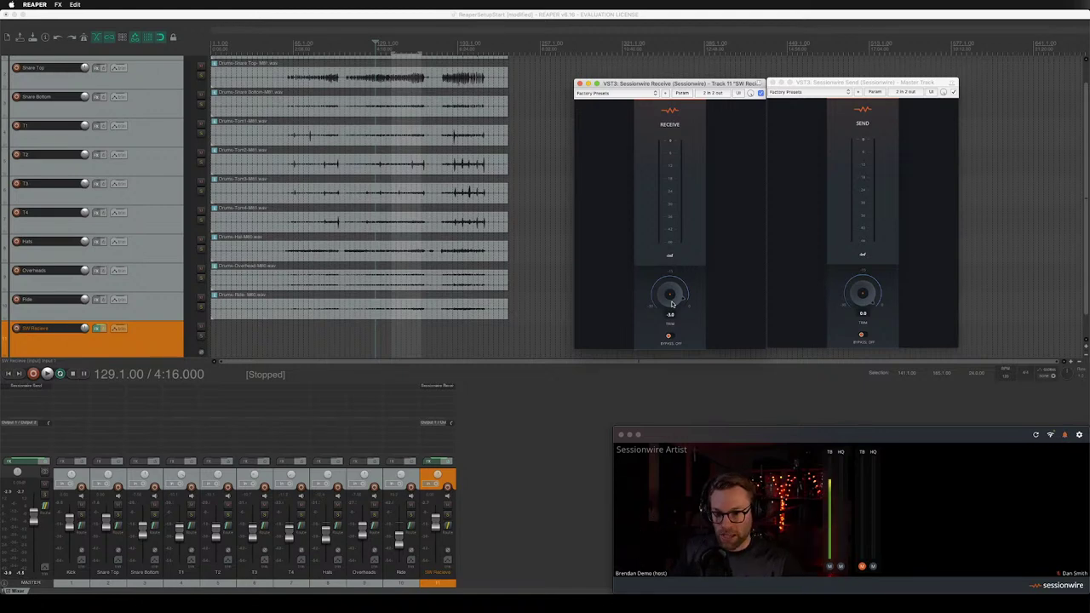
- Switch to Streamlabs Desktop to read the latest viewer chat and minimize its window
{"action": "key", "text": "super+Tab"}
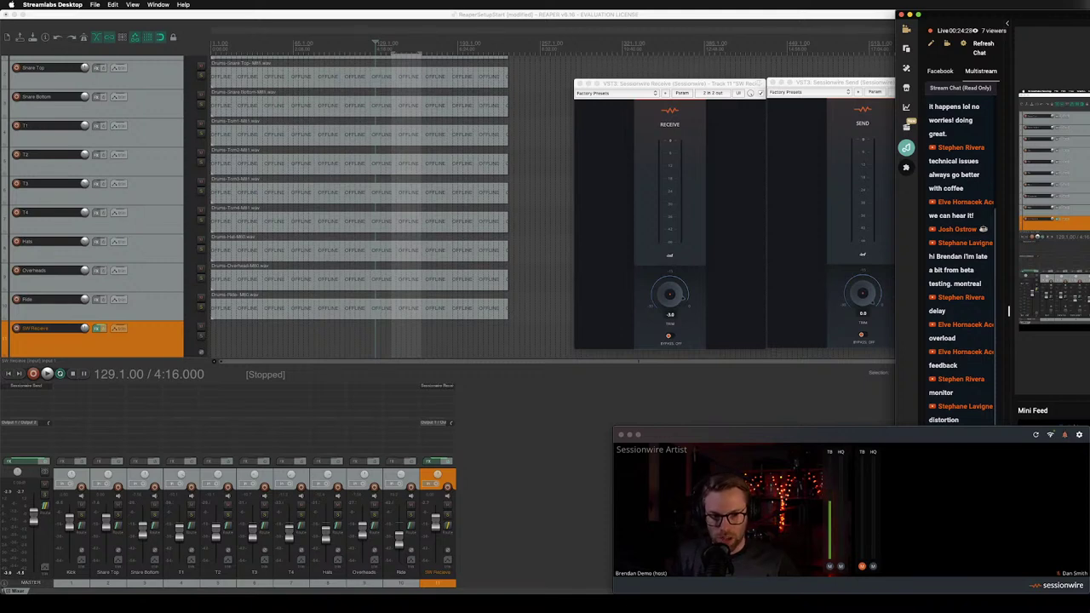
{"action": "key", "text": "super+m"}
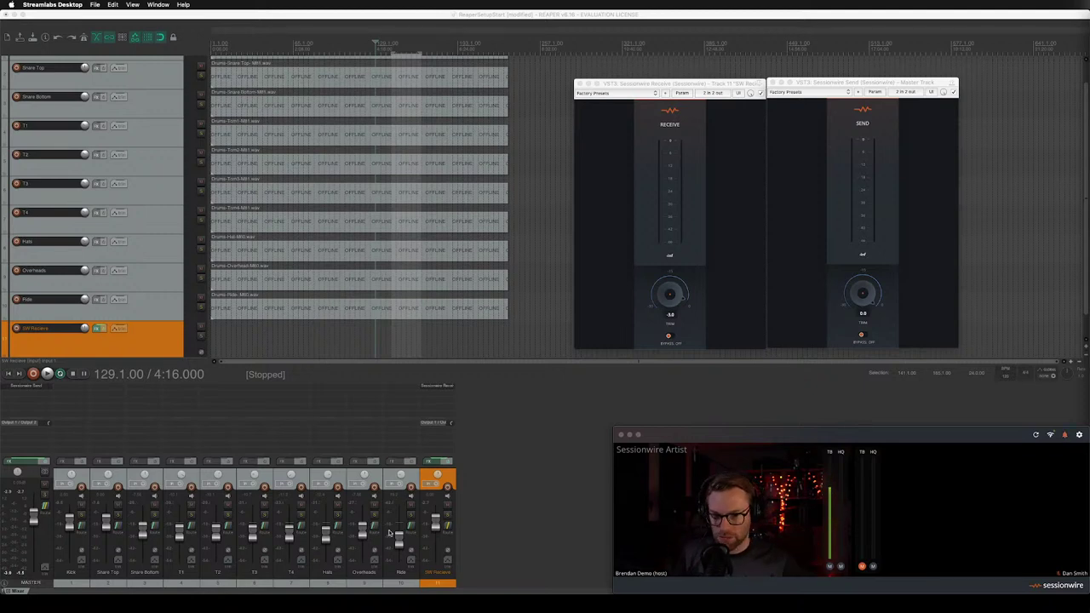
- Return to REAPER and place the edit cursor at bar 245, past the end of the drum clips
{"action": "left_click", "coordinate": [566, 419]}
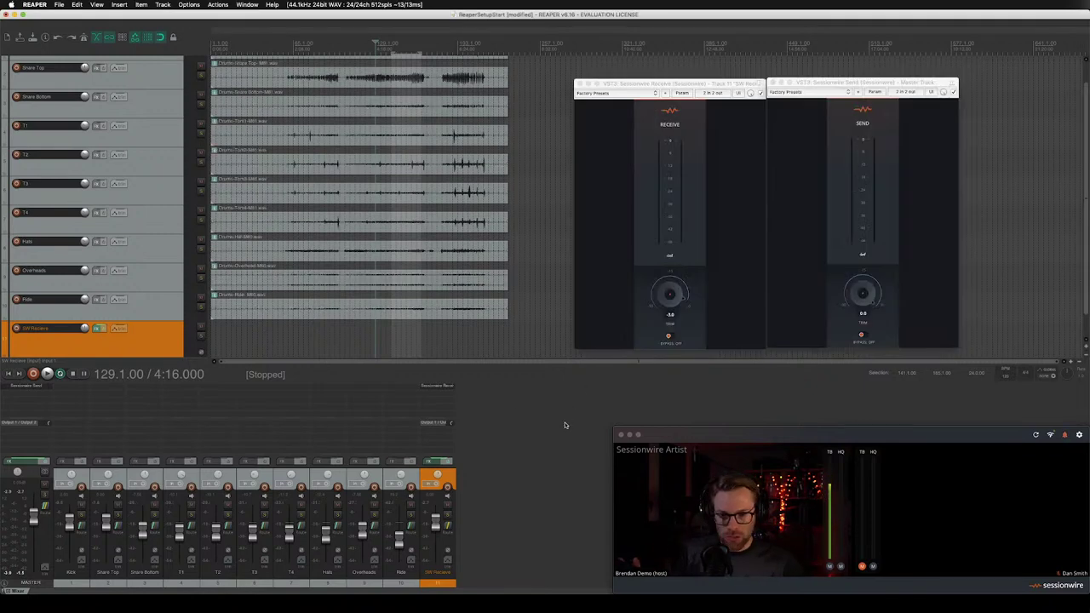
{"action": "left_click", "coordinate": [525, 52]}
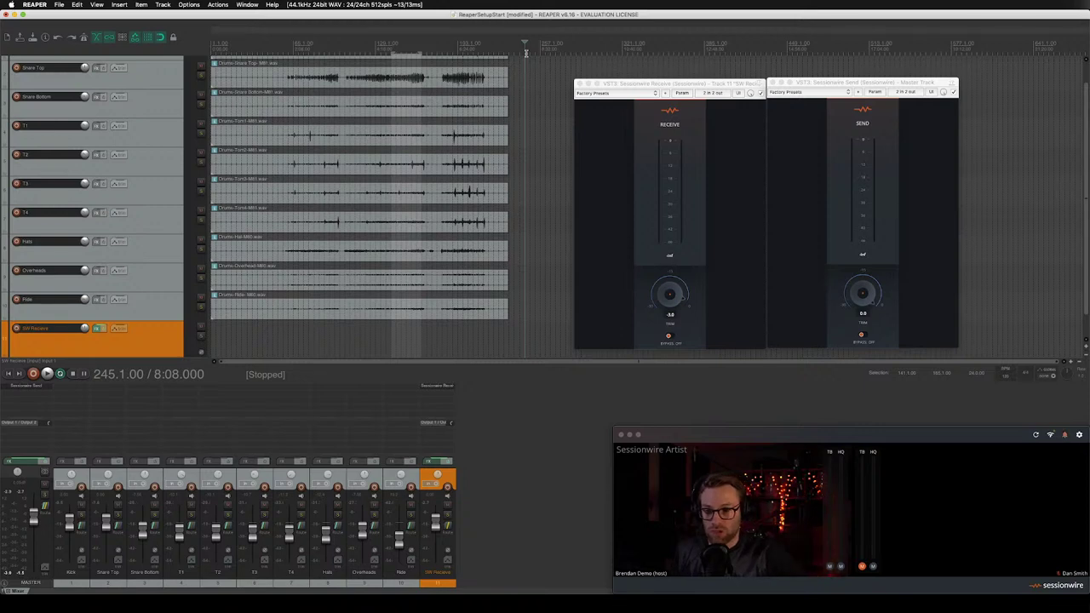
{"action": "scroll", "coordinate": [309, 316], "scroll_direction": "up", "scroll_amount": 1}
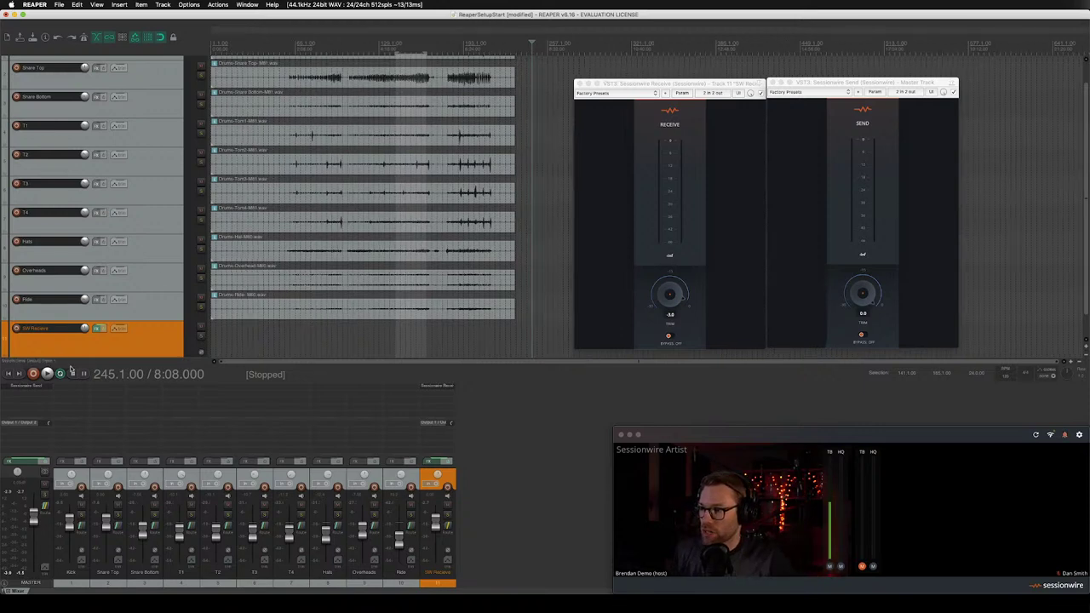
- Set the SW Recieve track's recording mode to Record: output (stereo)
{"action": "right_click", "coordinate": [16, 329]}
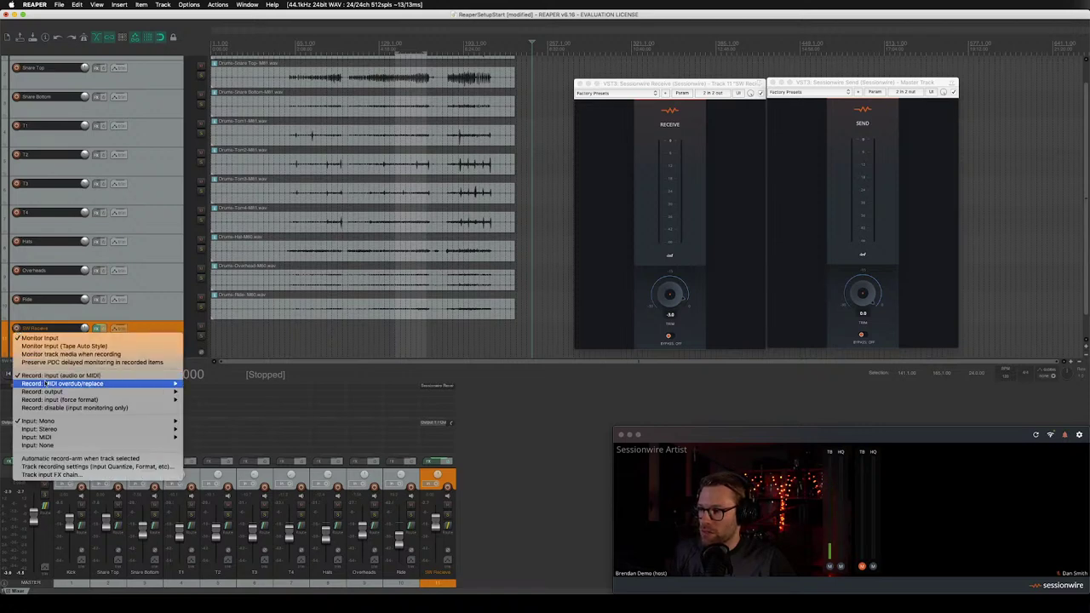
{"action": "mouse_move", "coordinate": [48, 393]}
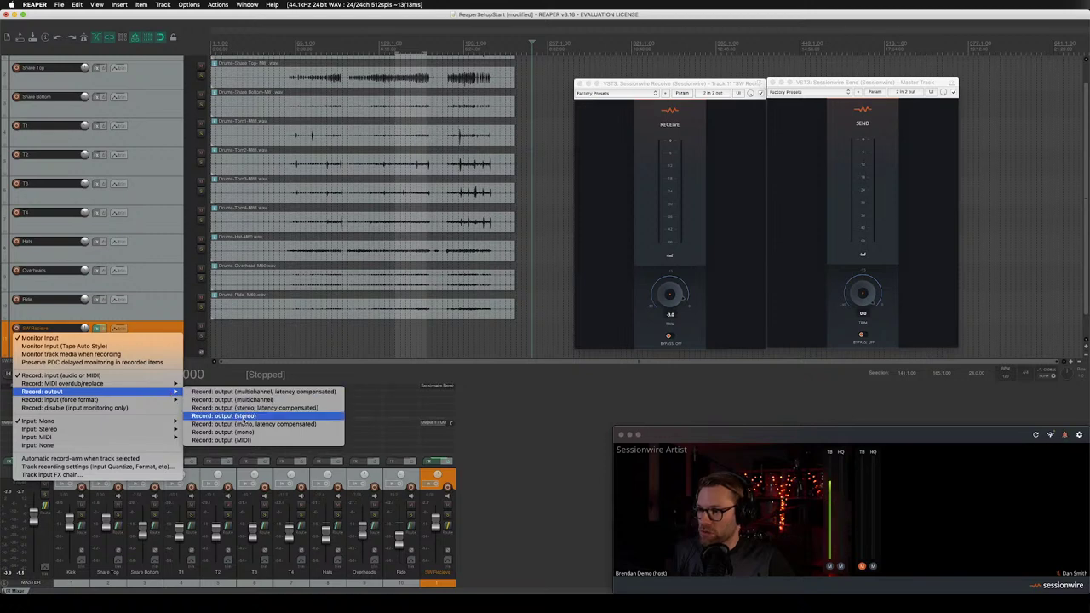
{"action": "left_click", "coordinate": [242, 417]}
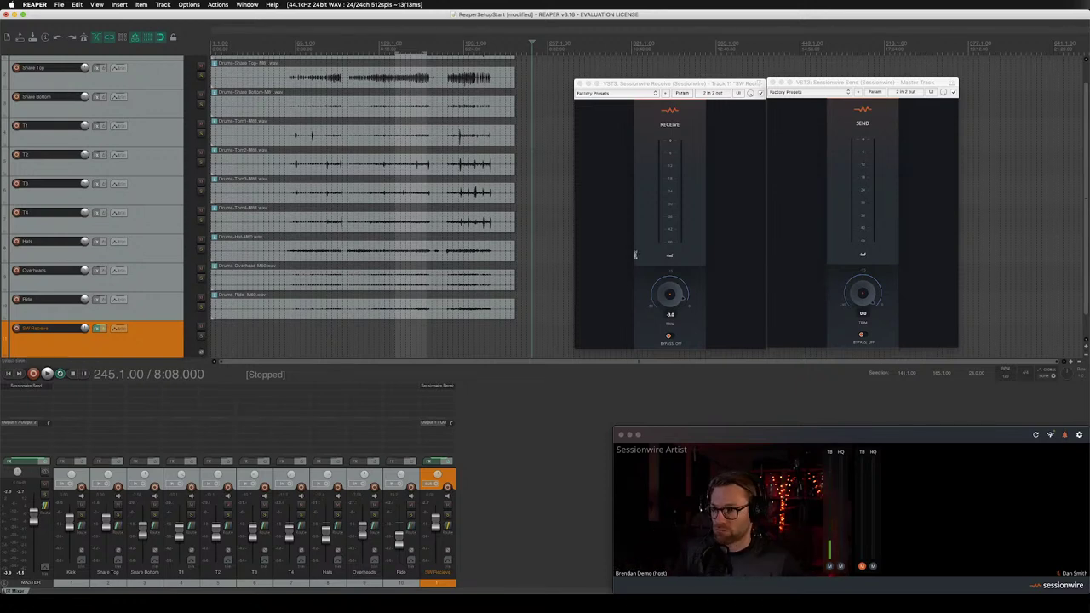
- Record-arm the SW Recieve track and start recording from bar 245
{"action": "left_click", "coordinate": [531, 335]}
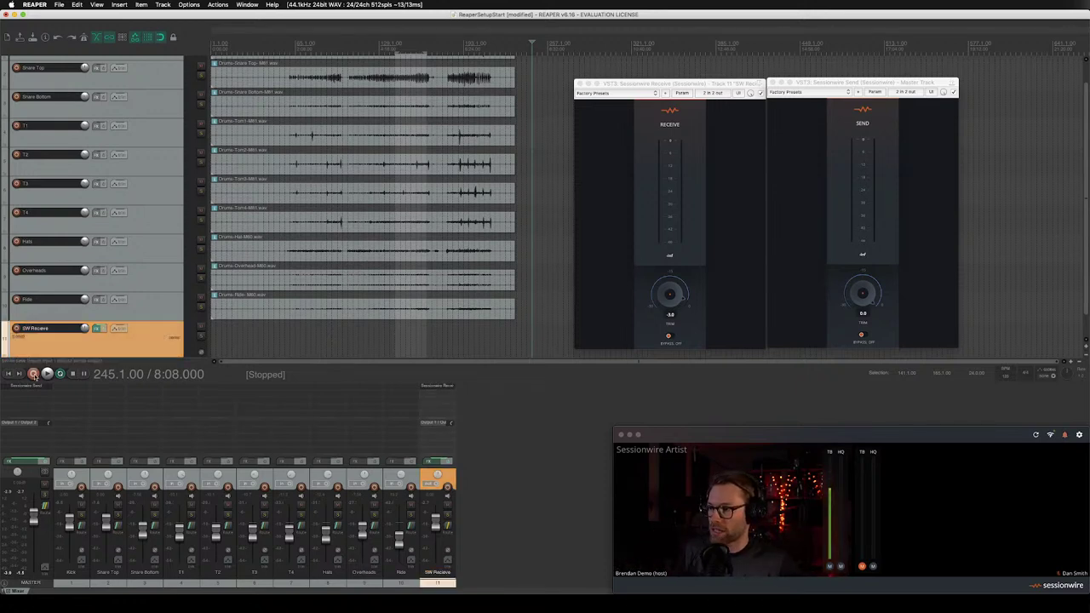
{"action": "left_click", "coordinate": [34, 373]}
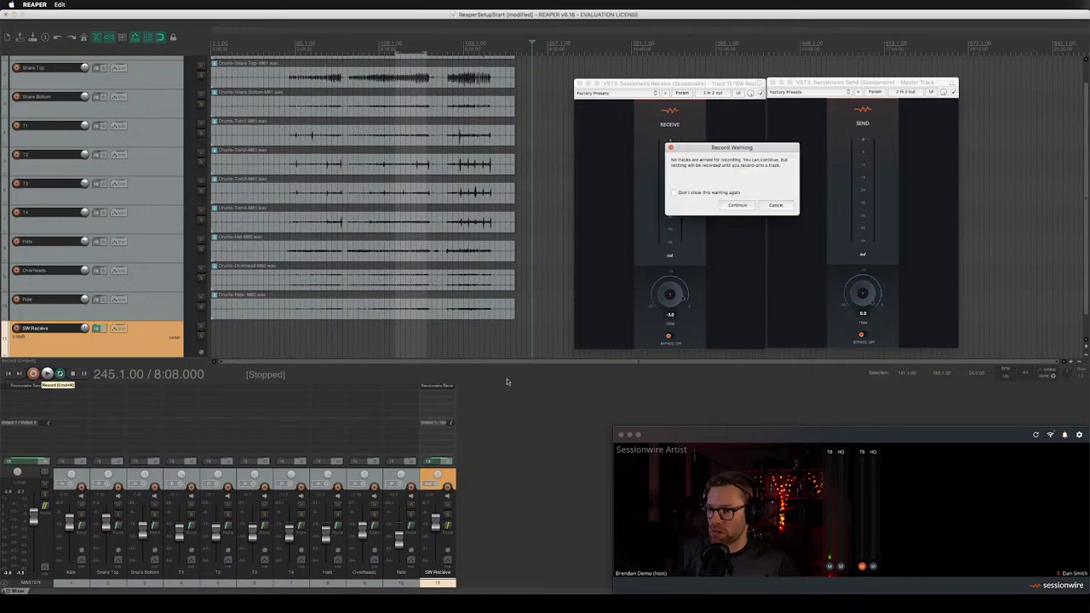
{"action": "left_click", "coordinate": [775, 205]}
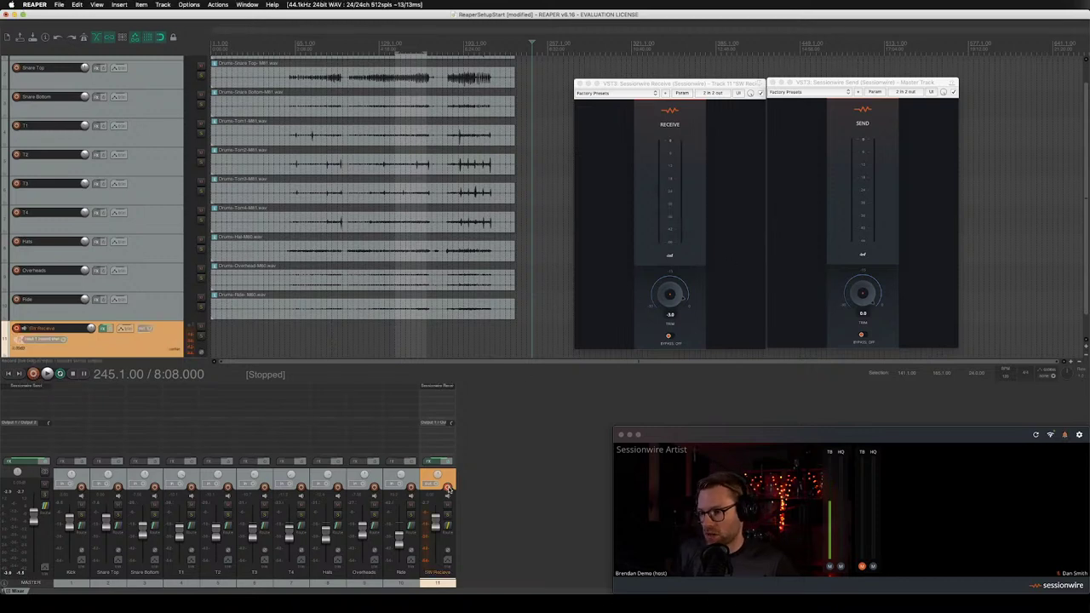
{"action": "key", "text": "super+r"}
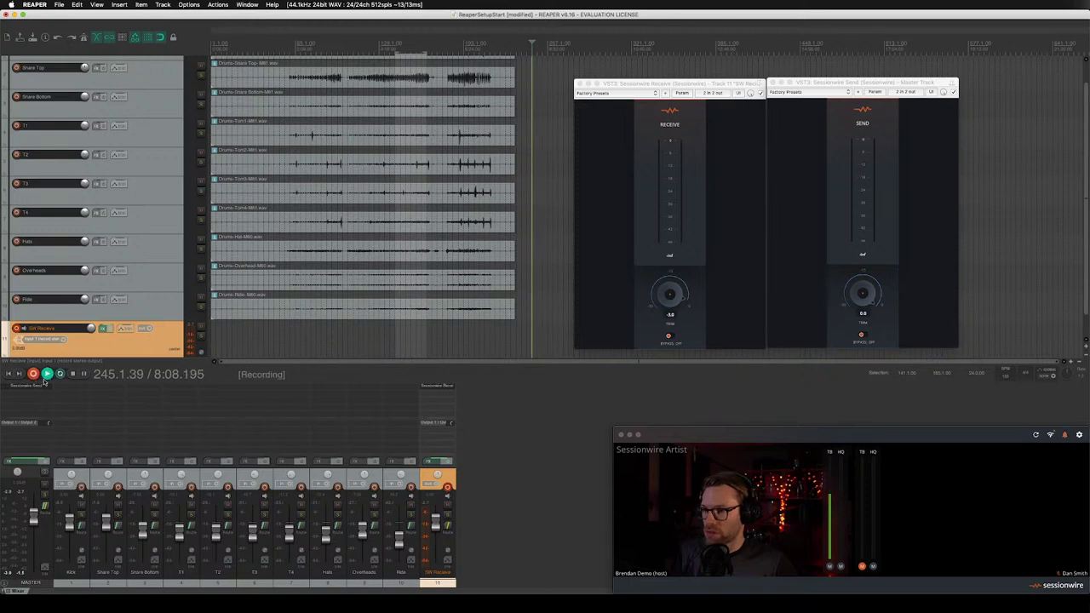
- Move the Receive and Send plugin windows away from the area where SW Recieve is recording
{"action": "scroll", "coordinate": [540, 358], "scroll_direction": "right", "scroll_amount": 1}
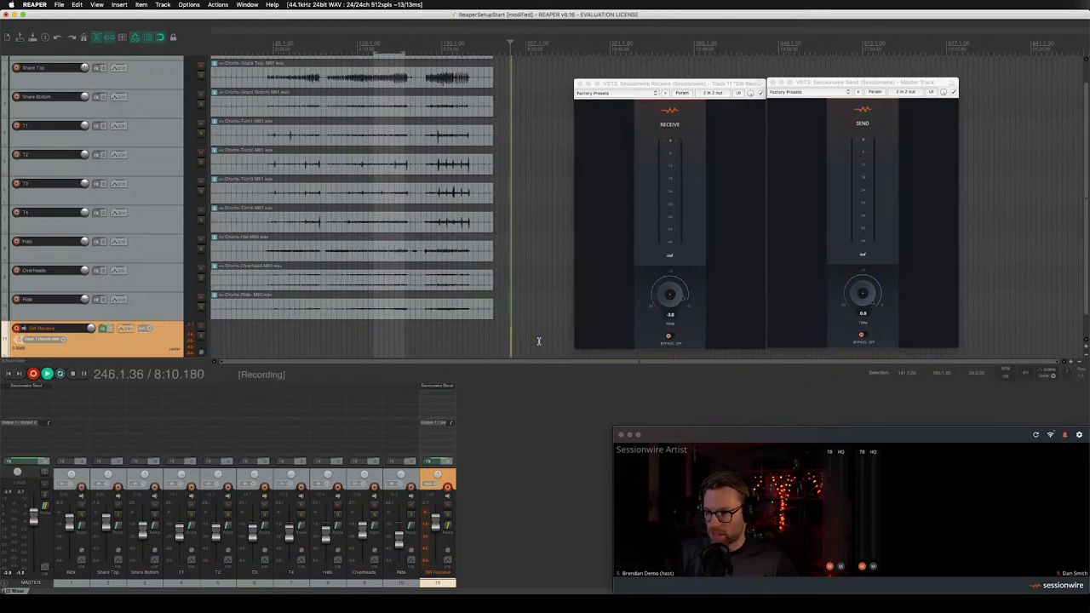
{"action": "scroll", "coordinate": [541, 344], "scroll_direction": "up", "scroll_amount": 3}
{"action": "scroll", "coordinate": [540, 344], "scroll_direction": "down", "scroll_amount": 3}
{"action": "scroll", "coordinate": [538, 343], "scroll_direction": "down", "scroll_amount": 3}
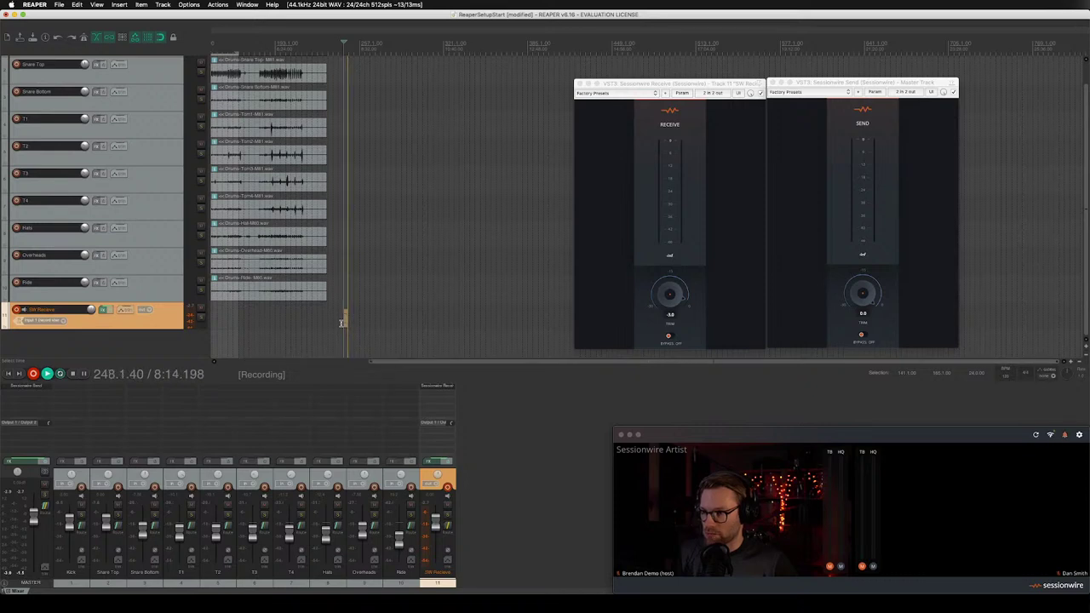
{"action": "scroll", "coordinate": [341, 323], "scroll_direction": "down", "scroll_amount": 2}
{"action": "scroll", "coordinate": [340, 322], "scroll_direction": "up", "scroll_amount": 3}
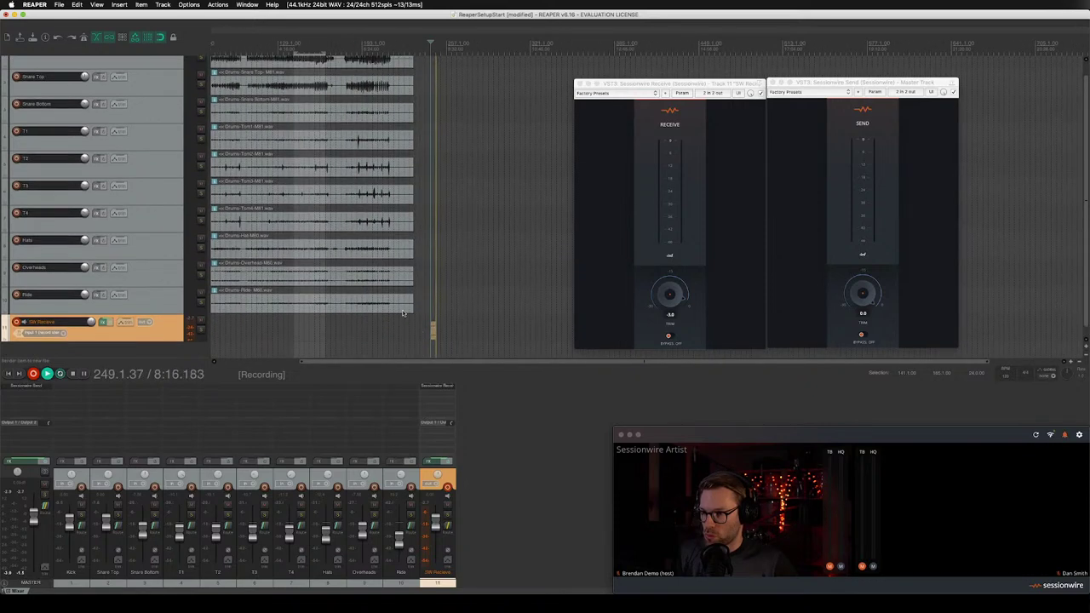
{"action": "scroll", "coordinate": [444, 330], "scroll_direction": "down", "scroll_amount": 3}
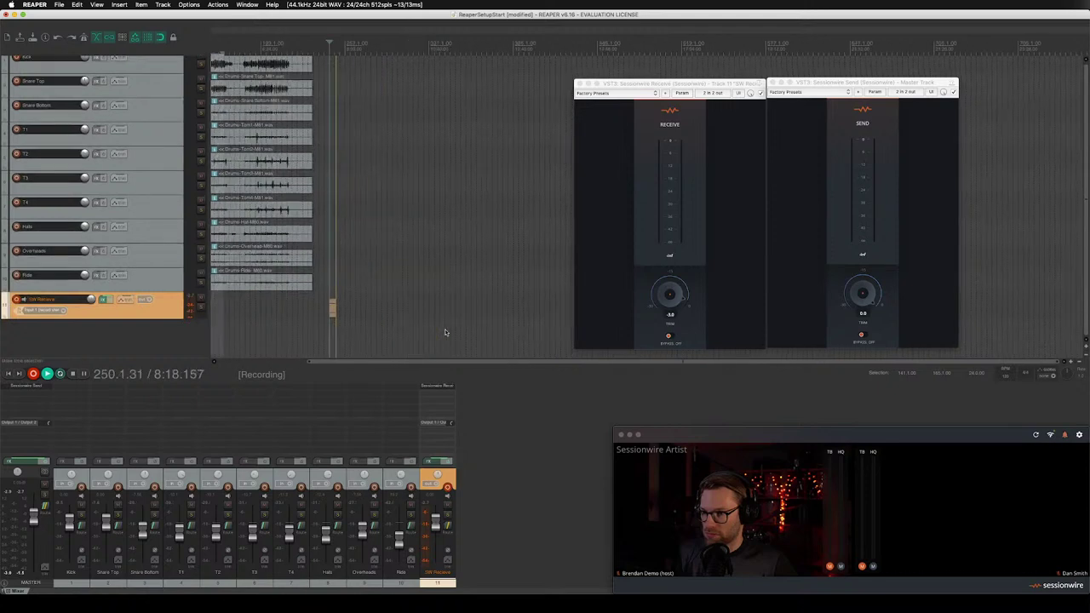
{"action": "scroll", "coordinate": [444, 332], "scroll_direction": "up", "scroll_amount": 1}
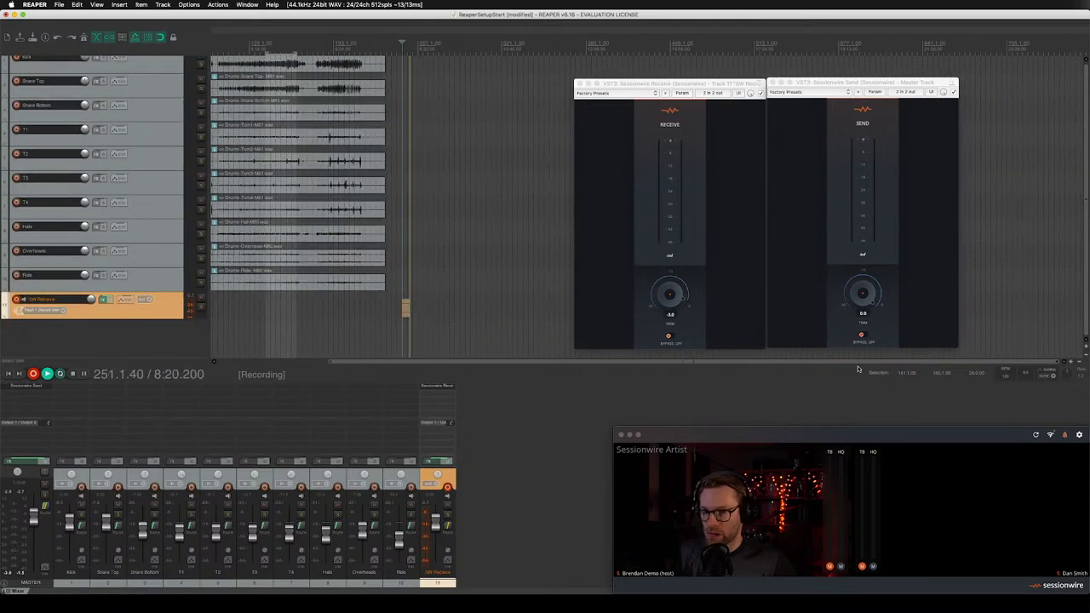
{"action": "left_click", "coordinate": [1071, 362]}
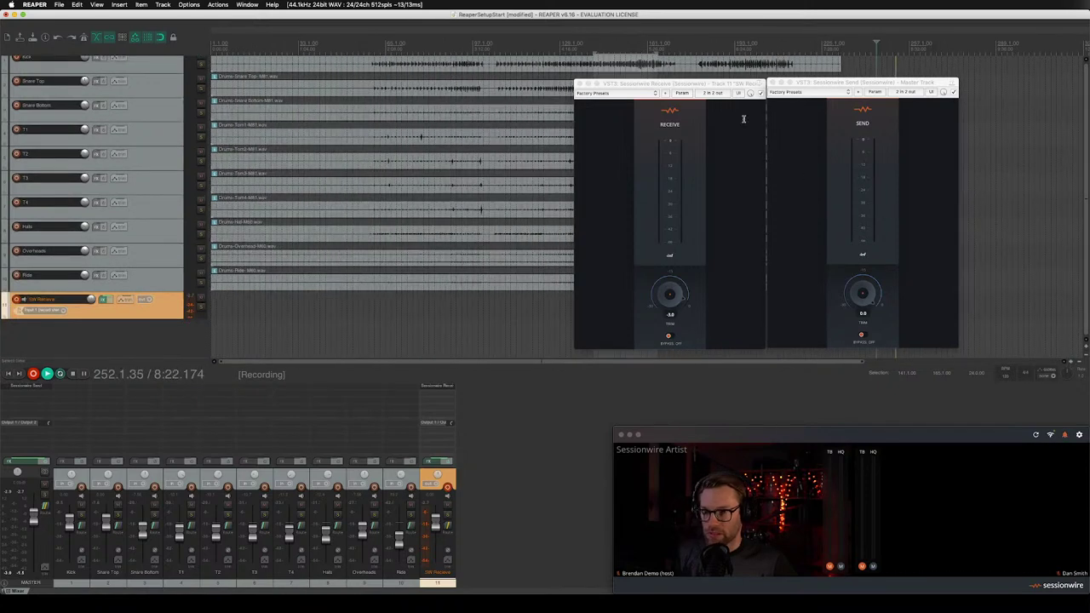
{"action": "left_click_drag", "start_coordinate": [723, 85], "coordinate": [316, 106]}
{"action": "left_click_drag", "start_coordinate": [923, 83], "coordinate": [614, 98]}
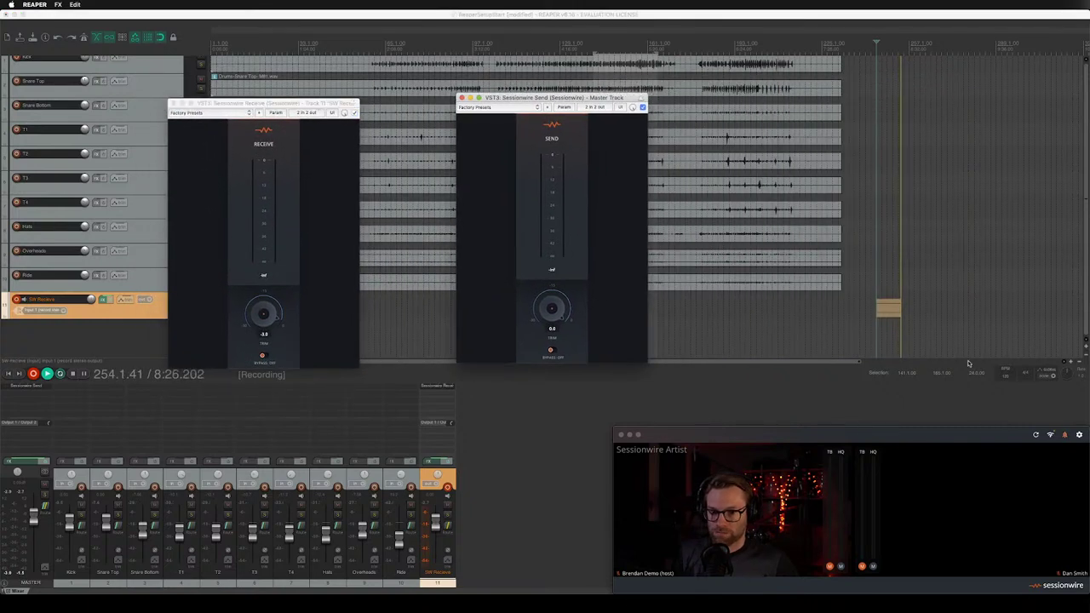
- Stop the SW Recieve recording once incoming audio is captured and save all recorded files
{"action": "left_click", "coordinate": [1074, 366]}
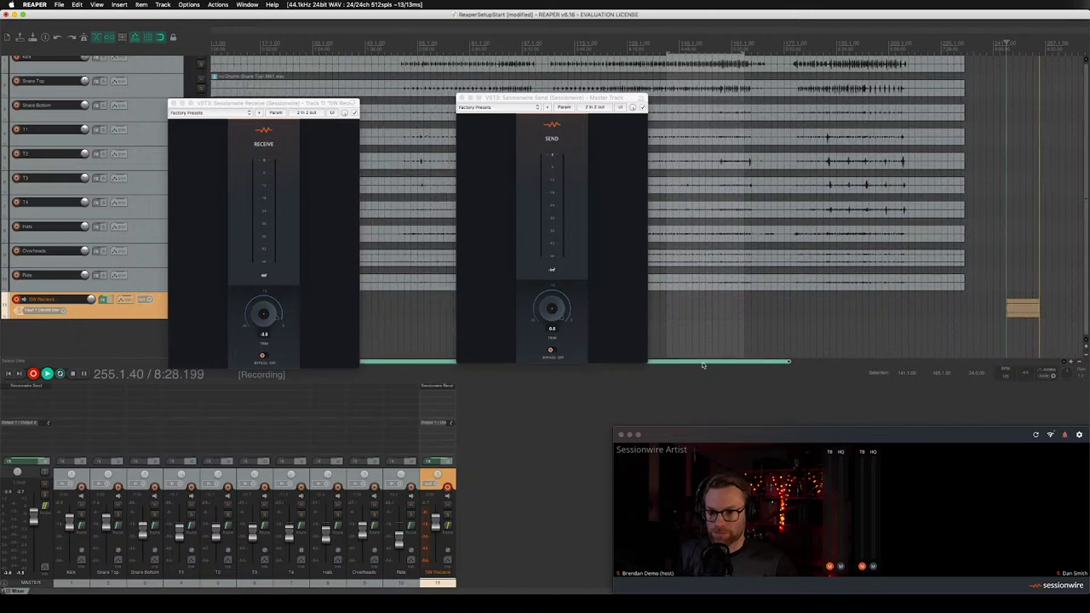
{"action": "left_click_drag", "start_coordinate": [685, 358], "coordinate": [811, 367]}
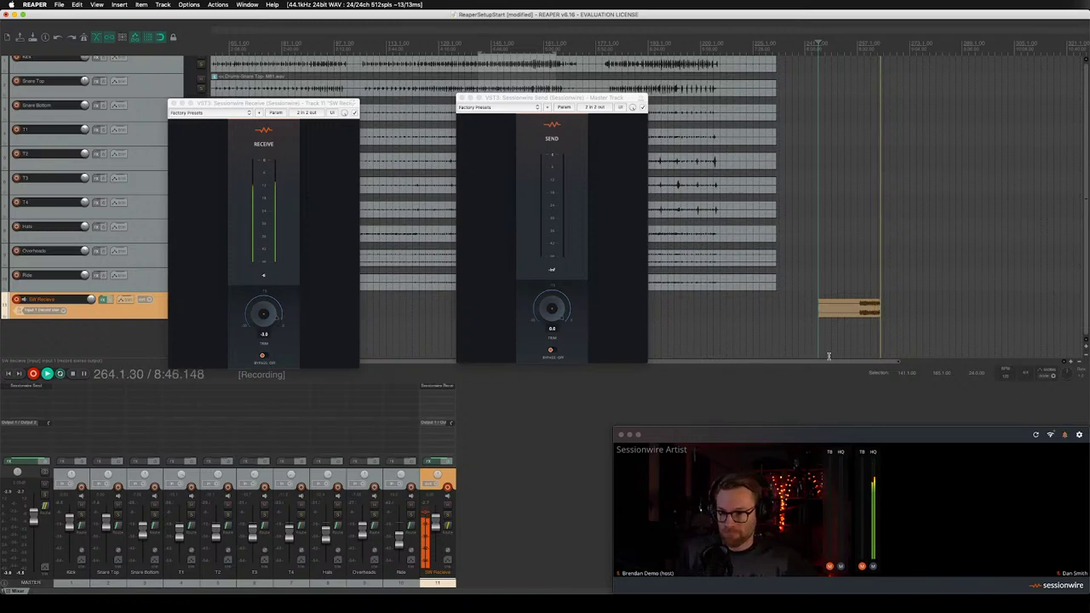
{"action": "key", "text": "space"}
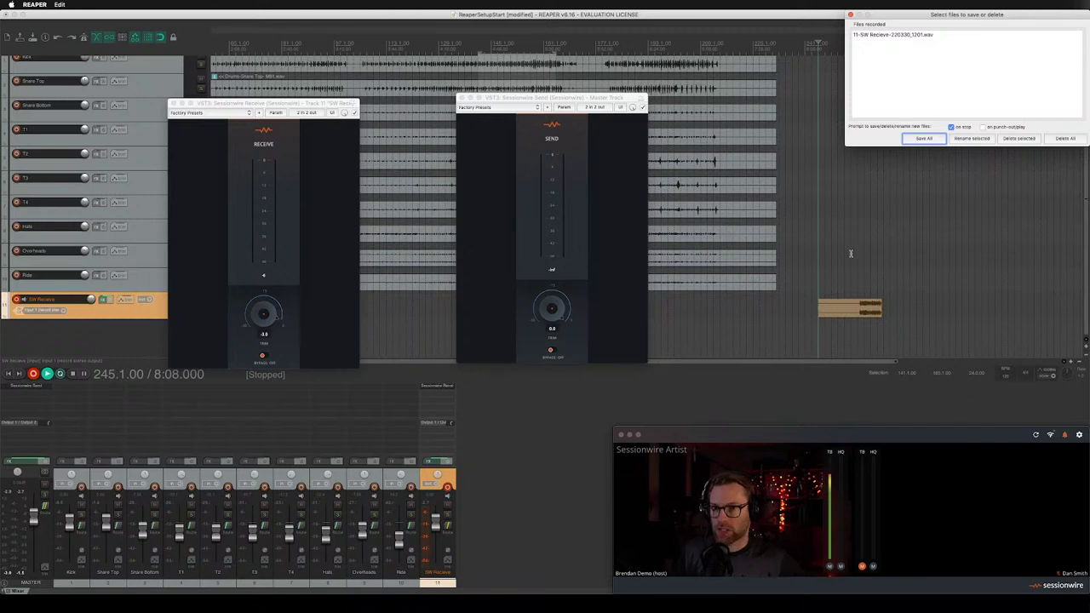
{"action": "left_click", "coordinate": [929, 140]}
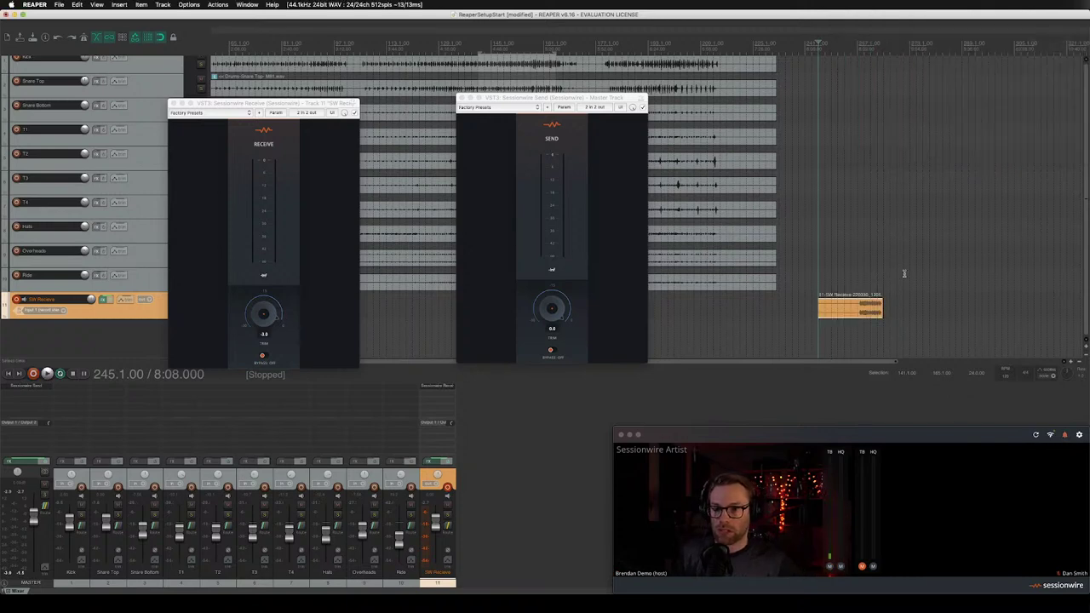
- Add a track named Audio 1 below SW Recieve and move the recorded clip onto it at the same time position
{"action": "double_click", "coordinate": [84, 339]}
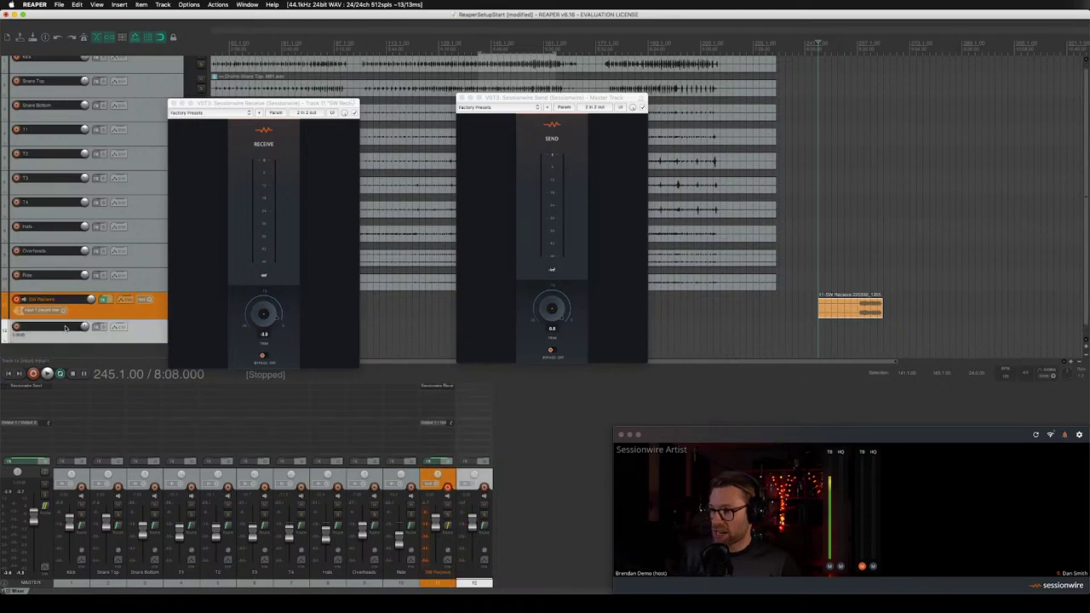
{"action": "double_click", "coordinate": [57, 329]}
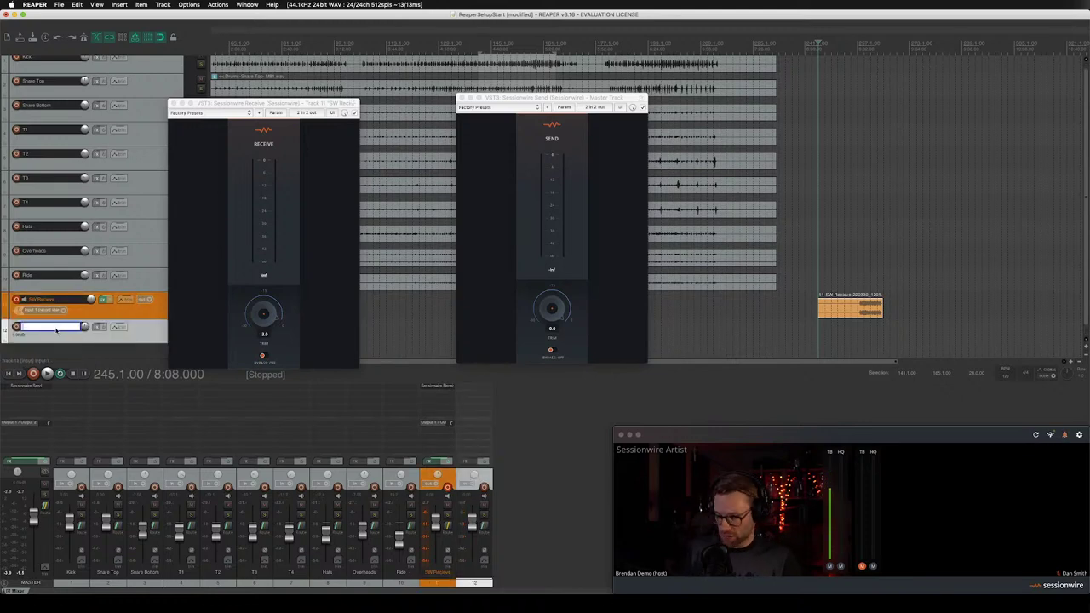
{"action": "type", "text": "Audio 1"}
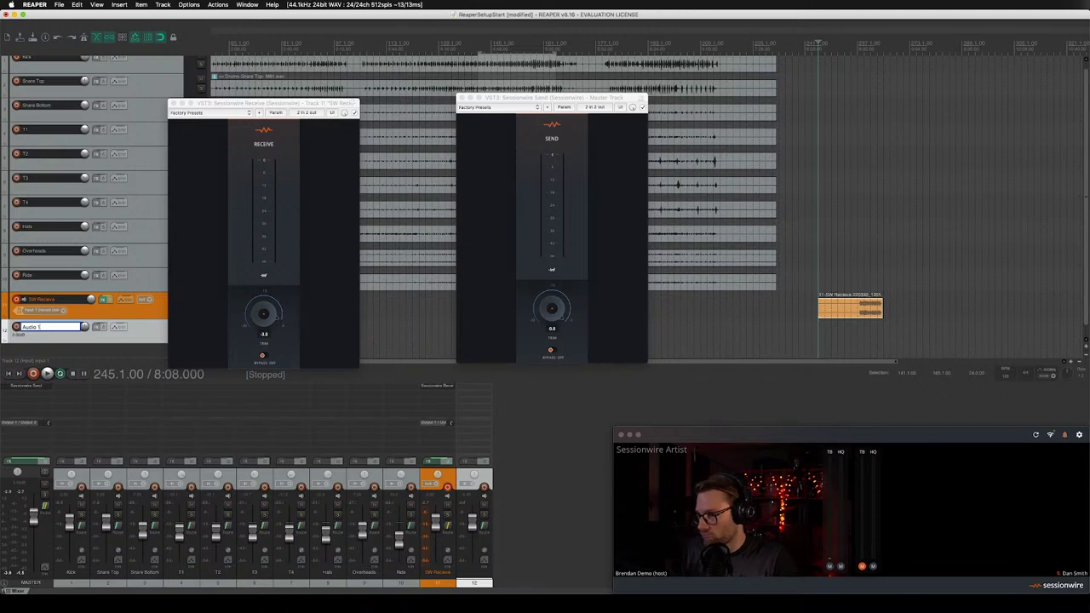
{"action": "key", "text": "Return"}
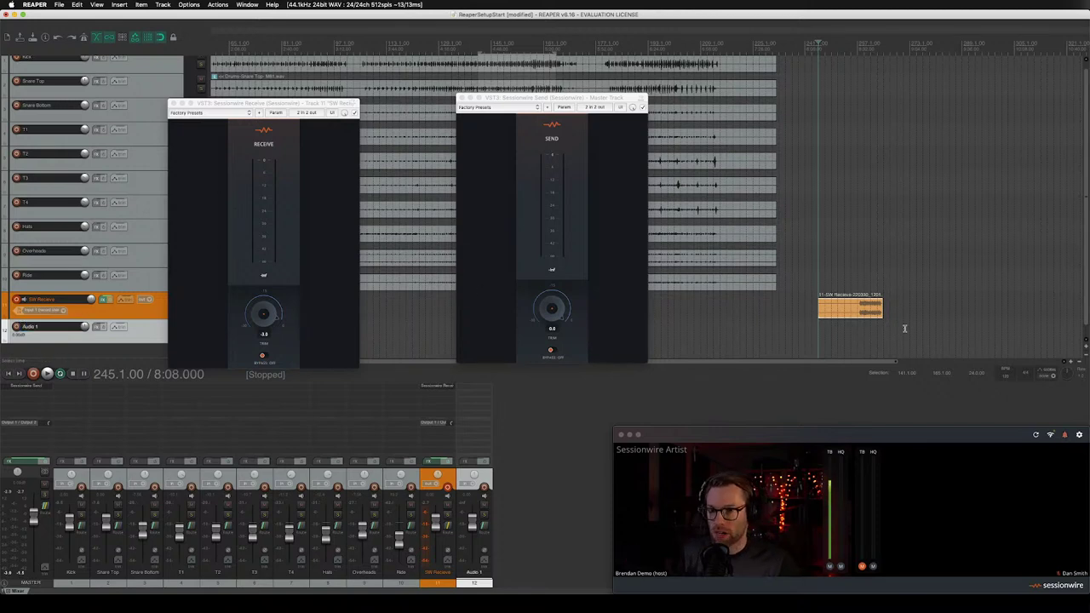
{"action": "left_click_drag", "start_coordinate": [851, 314], "coordinate": [850, 334]}
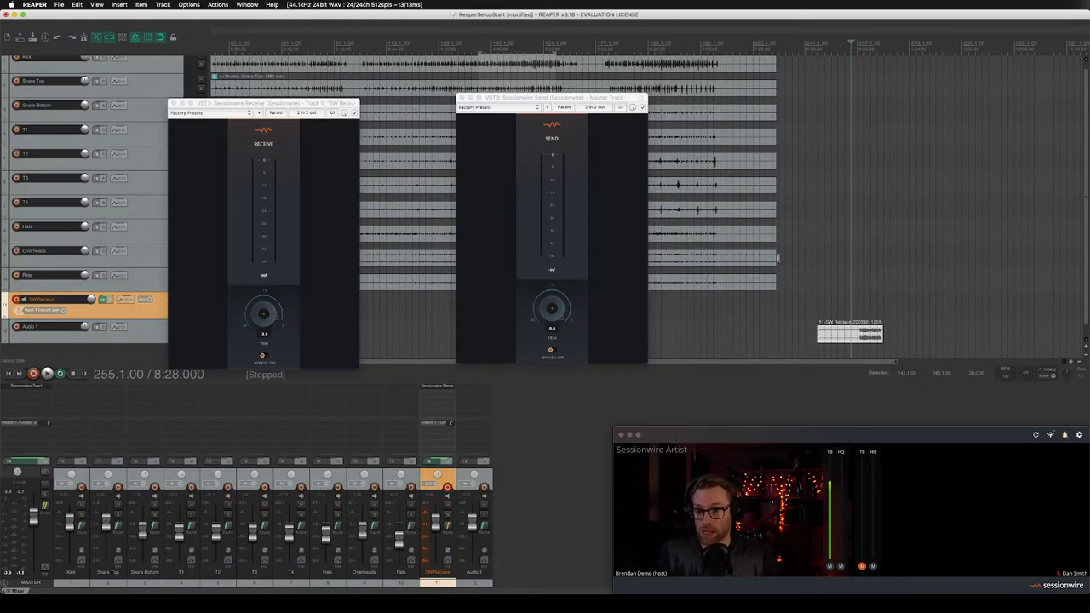
- Place the Receive and Send plugin windows side by side above the recorded clip, clear of the track list
{"action": "left_click", "coordinate": [356, 106]}
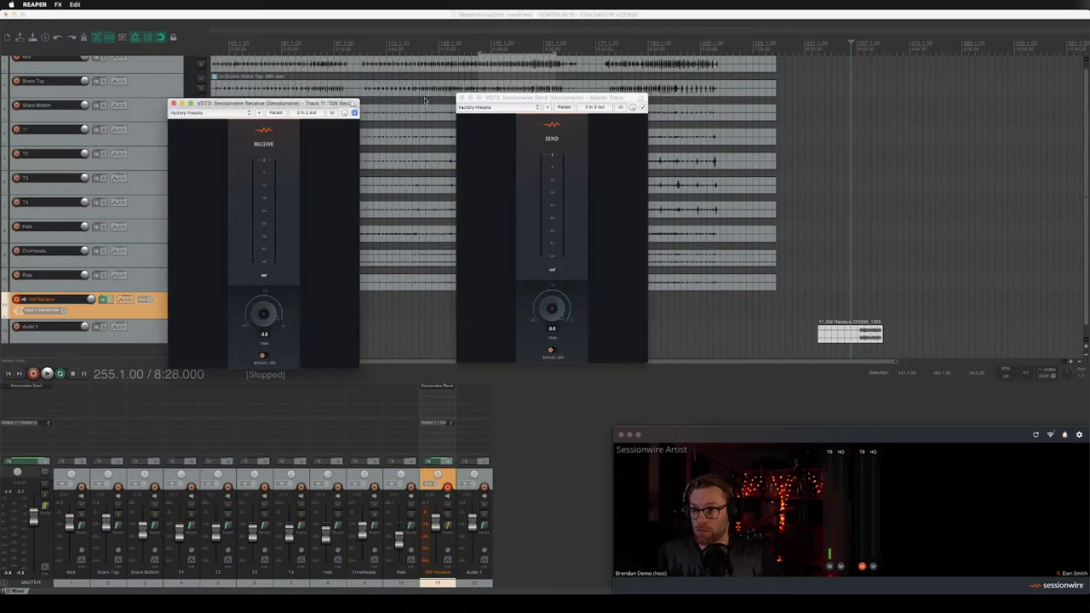
{"action": "left_click", "coordinate": [542, 98]}
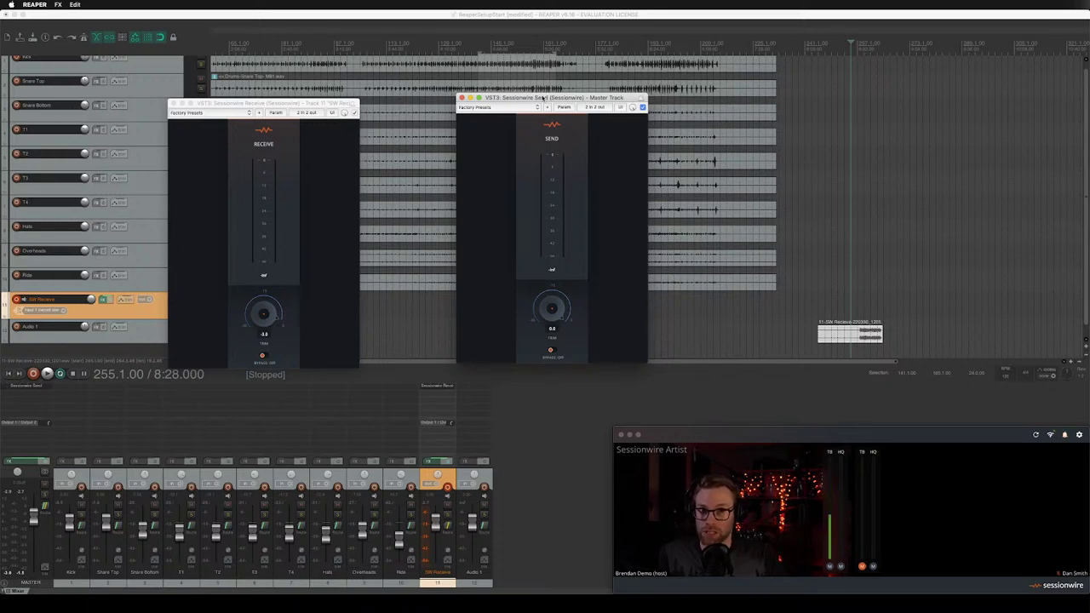
{"action": "left_click", "coordinate": [479, 15]}
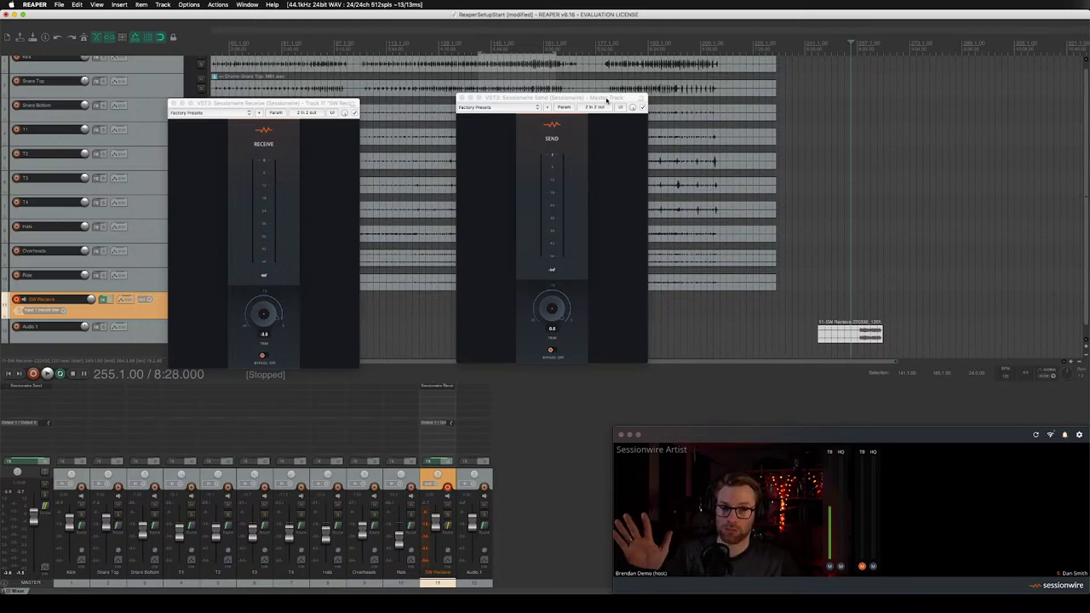
{"action": "left_click_drag", "start_coordinate": [602, 101], "coordinate": [988, 32]}
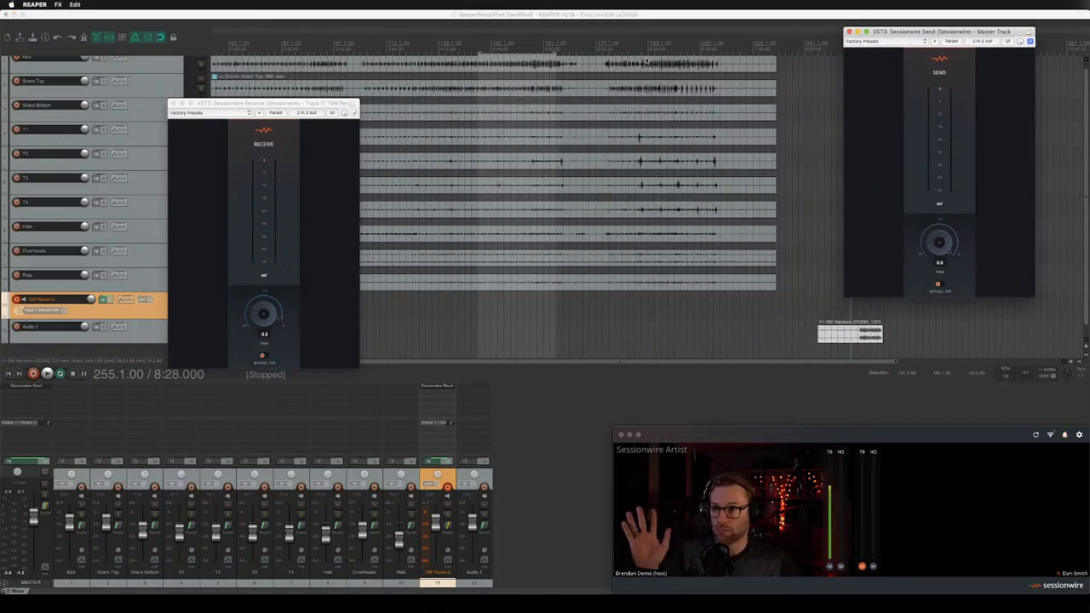
{"action": "left_click_drag", "start_coordinate": [334, 103], "coordinate": [815, 33]}
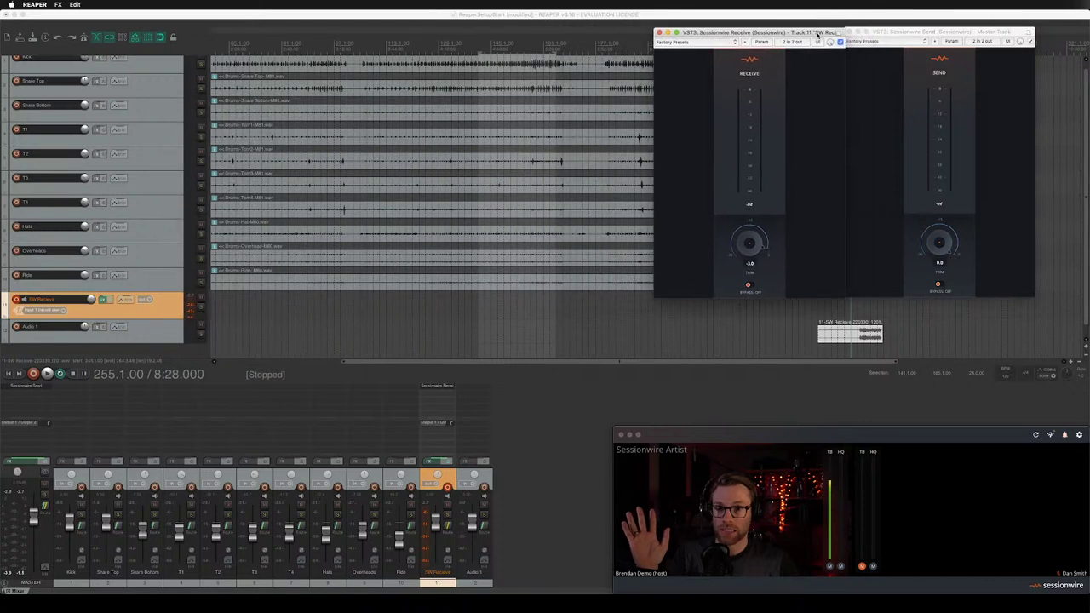
- Review the microphone and speaker choices in the Sessionwire video window, leaving both on Default - Orion Studio III USB
{"action": "left_click", "coordinate": [677, 463]}
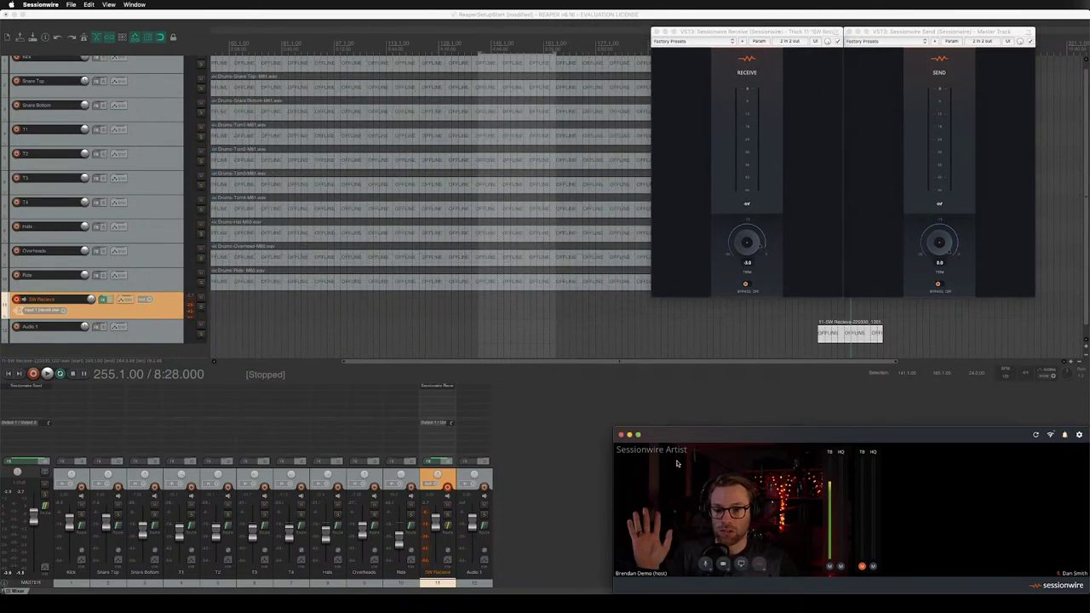
{"action": "left_click", "coordinate": [711, 571]}
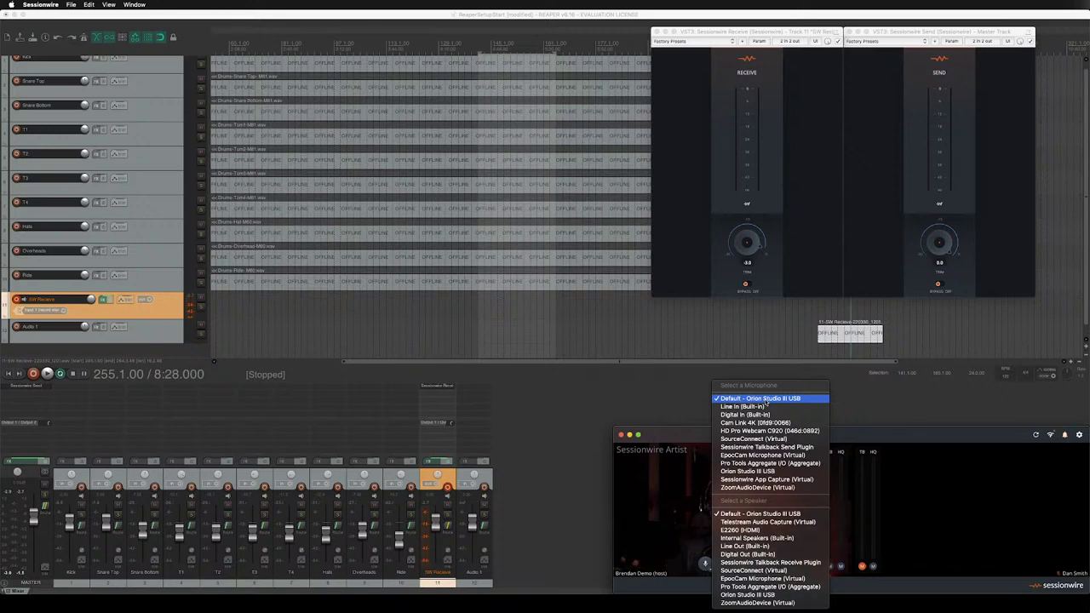
{"action": "left_click", "coordinate": [786, 467]}
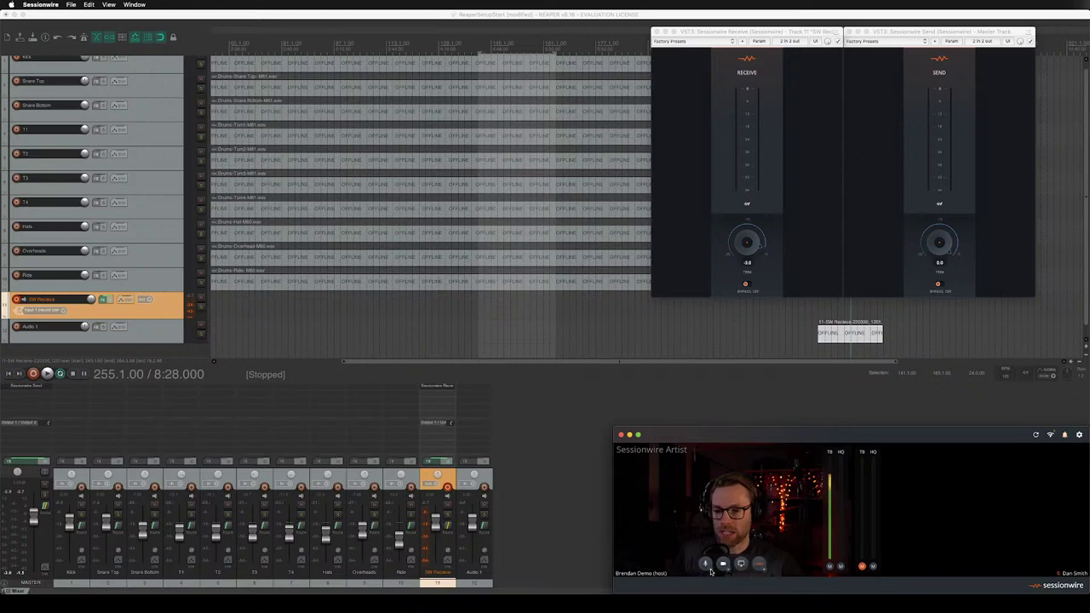
{"action": "left_click", "coordinate": [711, 571]}
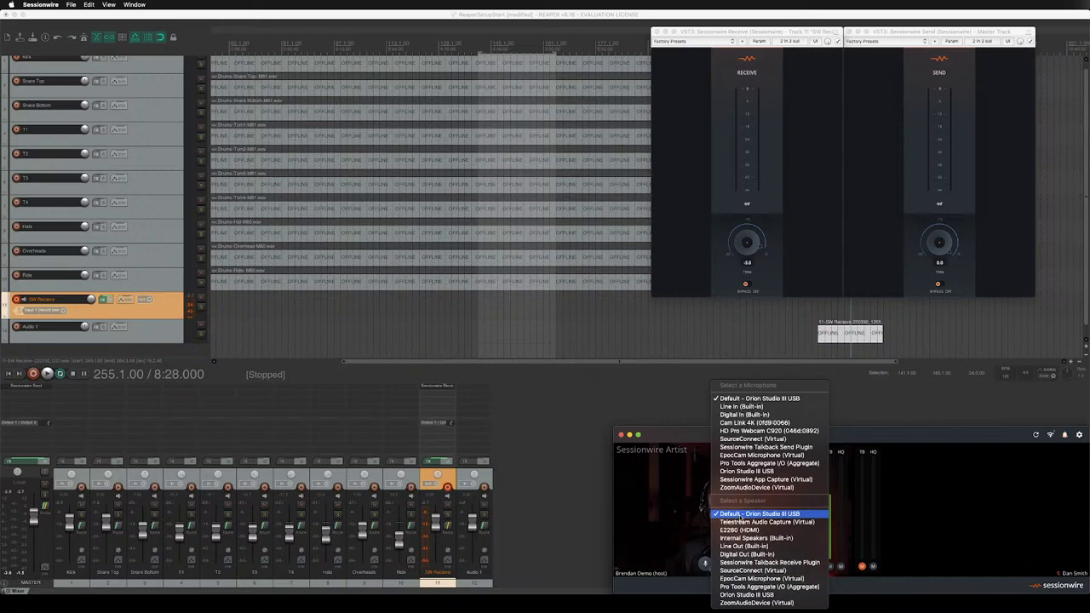
{"action": "left_click", "coordinate": [741, 515]}
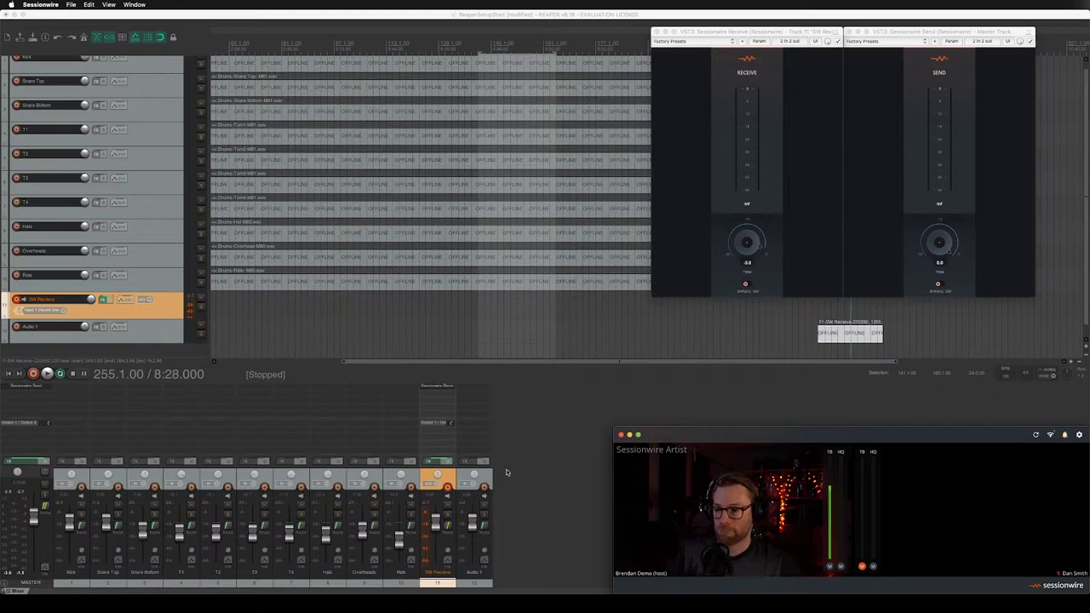
- Add a track named SW TB Send after Audio 1 in REAPER and colour it dark orange
{"action": "double_click", "coordinate": [536, 506]}
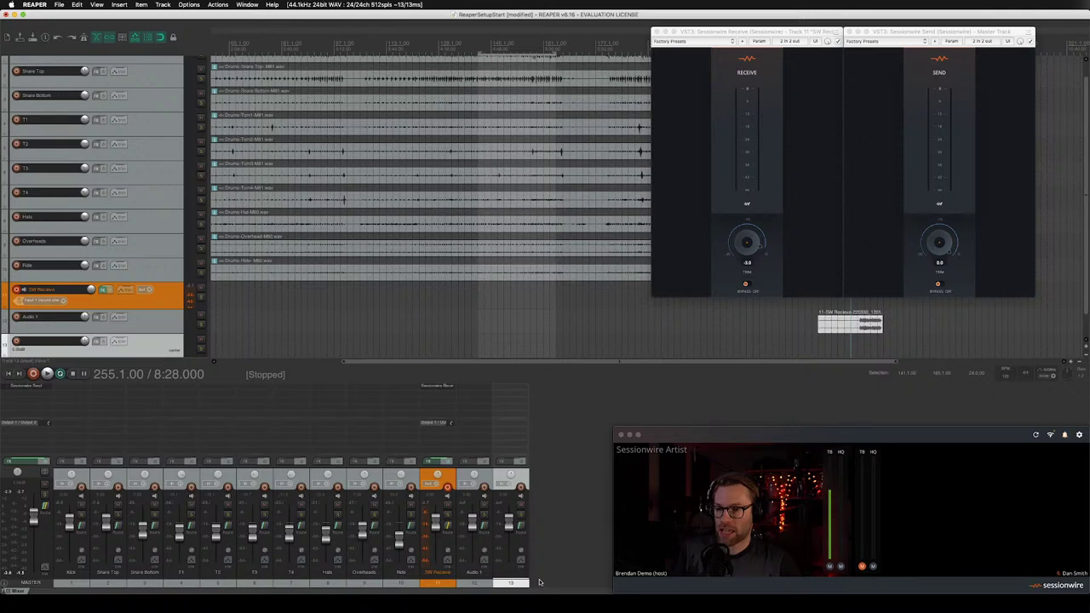
{"action": "double_click", "coordinate": [517, 577]}
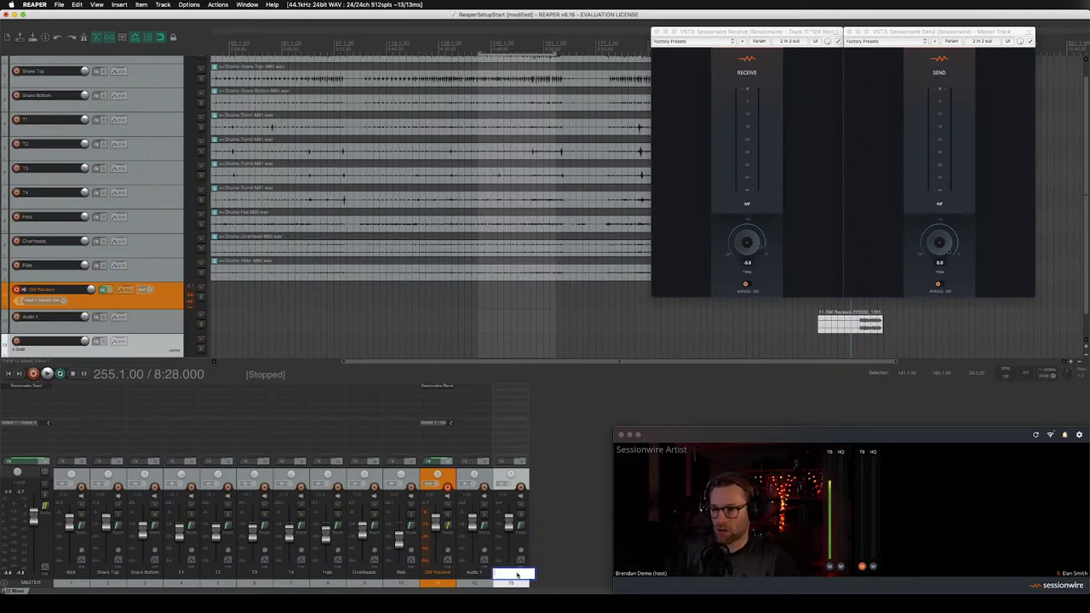
{"action": "type", "text": "SW TB Send"}
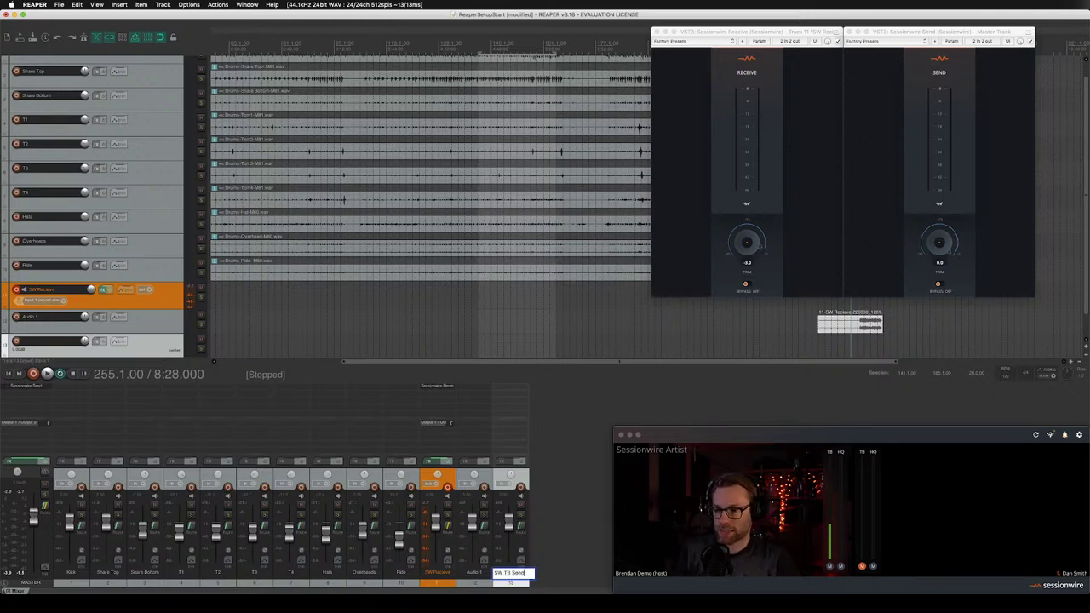
{"action": "key", "text": "Return"}
{"action": "right_click", "coordinate": [528, 582]}
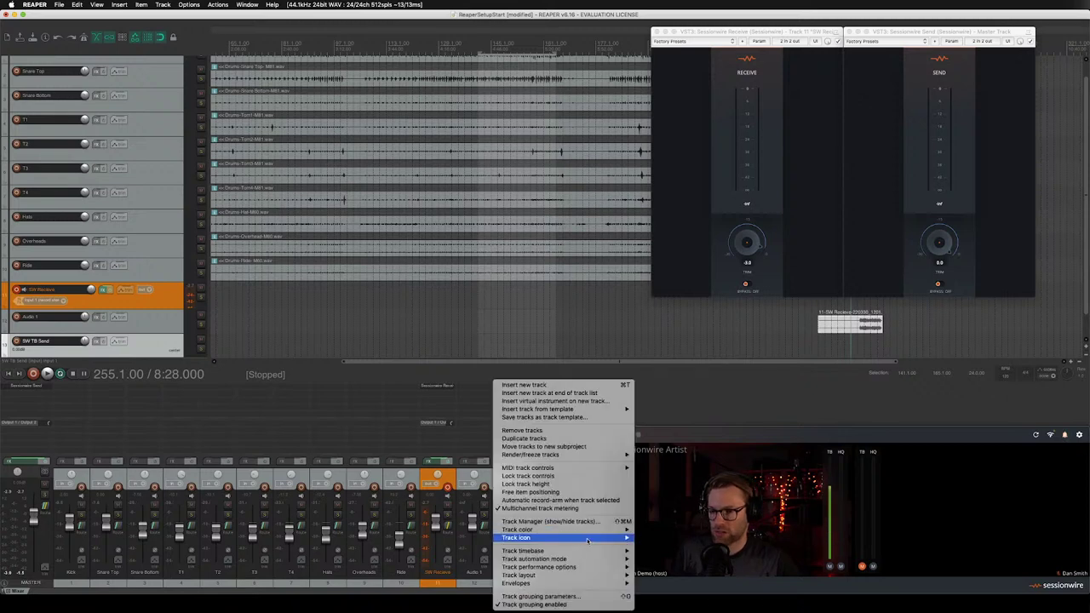
{"action": "mouse_move", "coordinate": [590, 532]}
{"action": "left_click", "coordinate": [679, 529]}
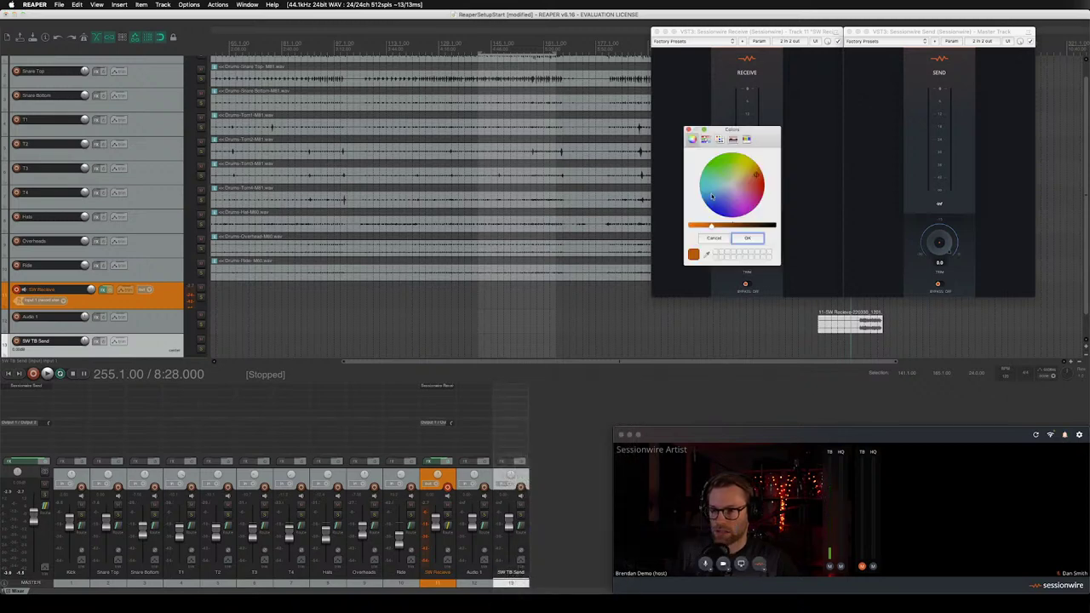
{"action": "left_click", "coordinate": [743, 238]}
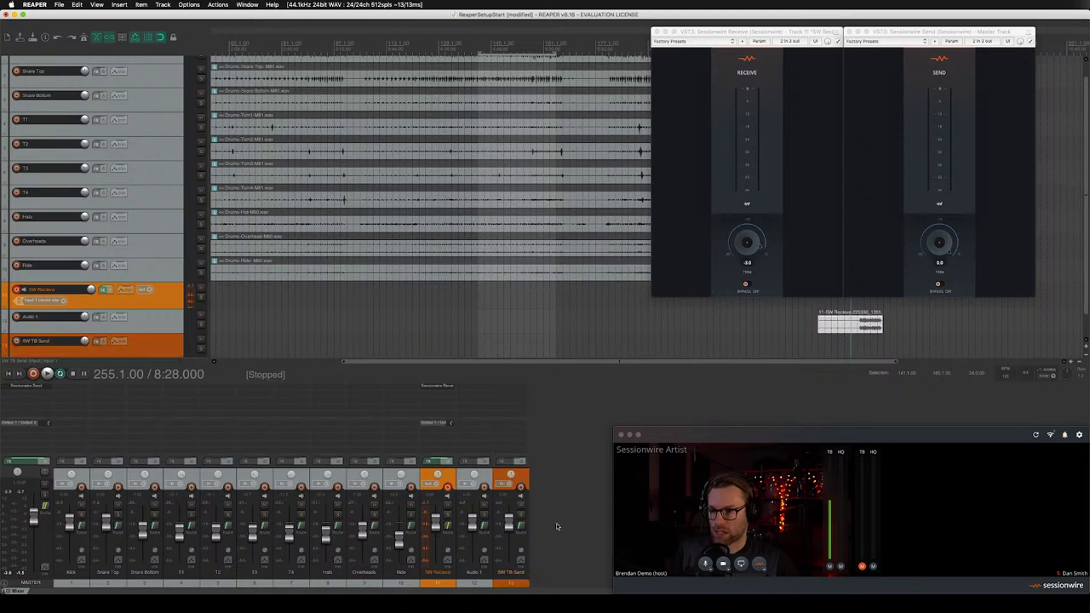
- Insert the VST3 Sessionwire Talkback Send (mono) plugin on the SW TB Send track
{"action": "double_click", "coordinate": [512, 390]}
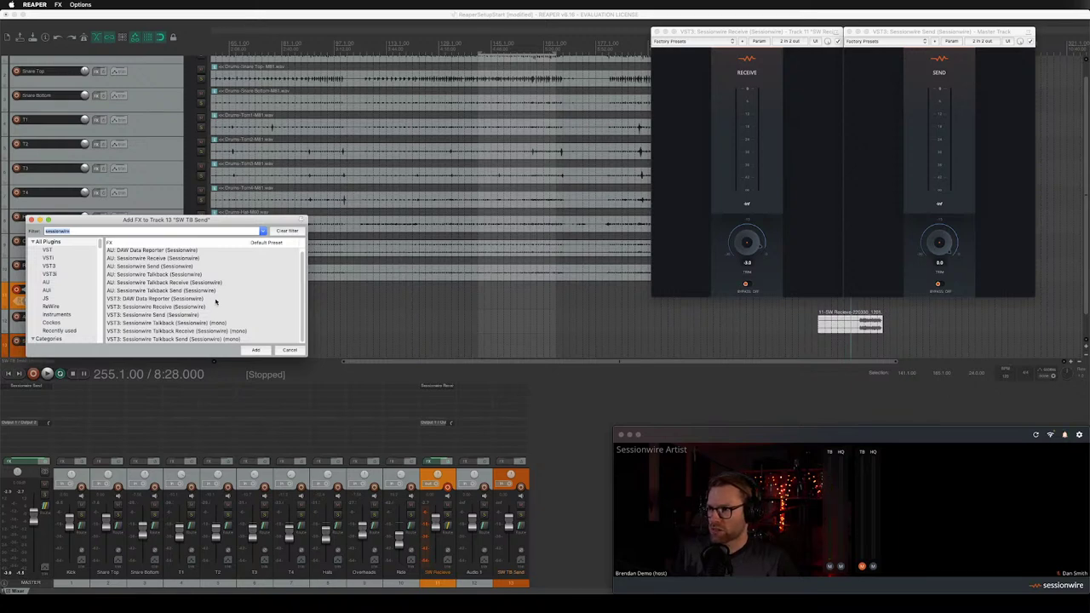
{"action": "left_click", "coordinate": [202, 339]}
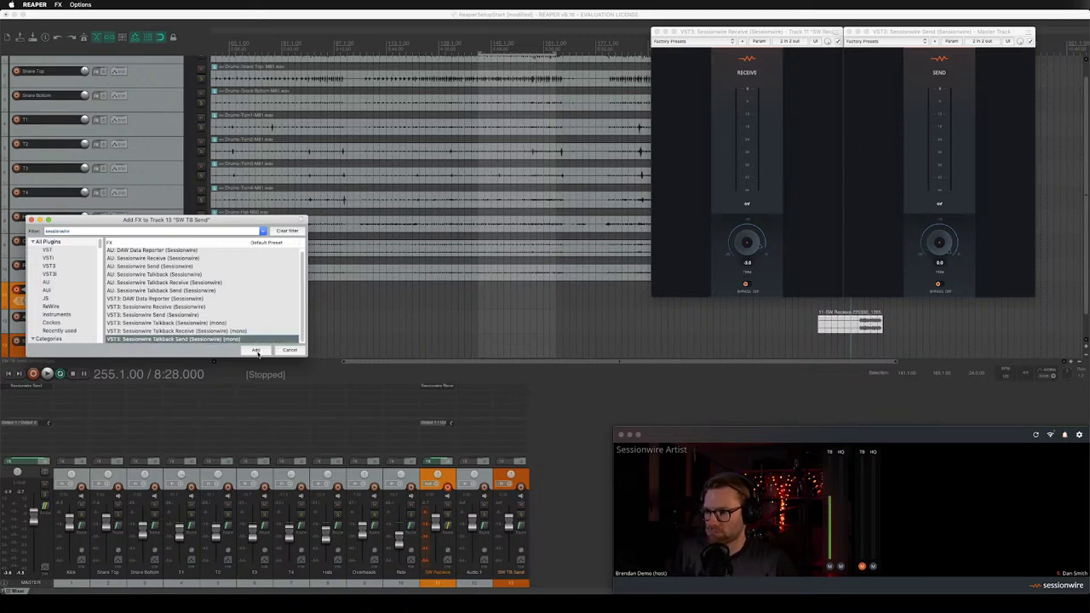
{"action": "left_click", "coordinate": [257, 351]}
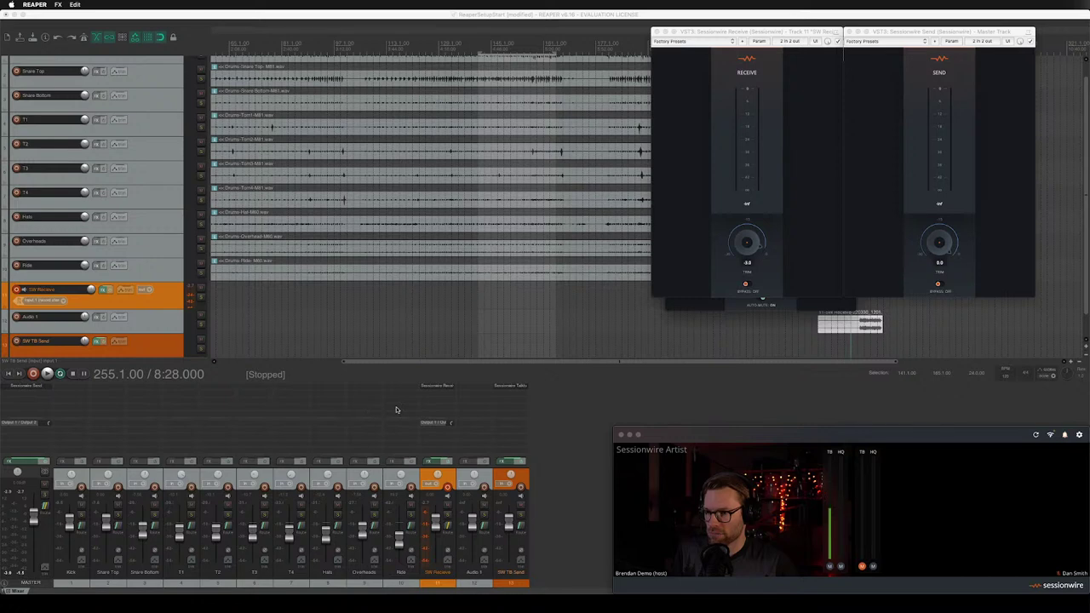
- Record-arm and mute SW TB Send, and assign the talkback microphone's mono input to it
{"action": "right_click", "coordinate": [510, 486]}
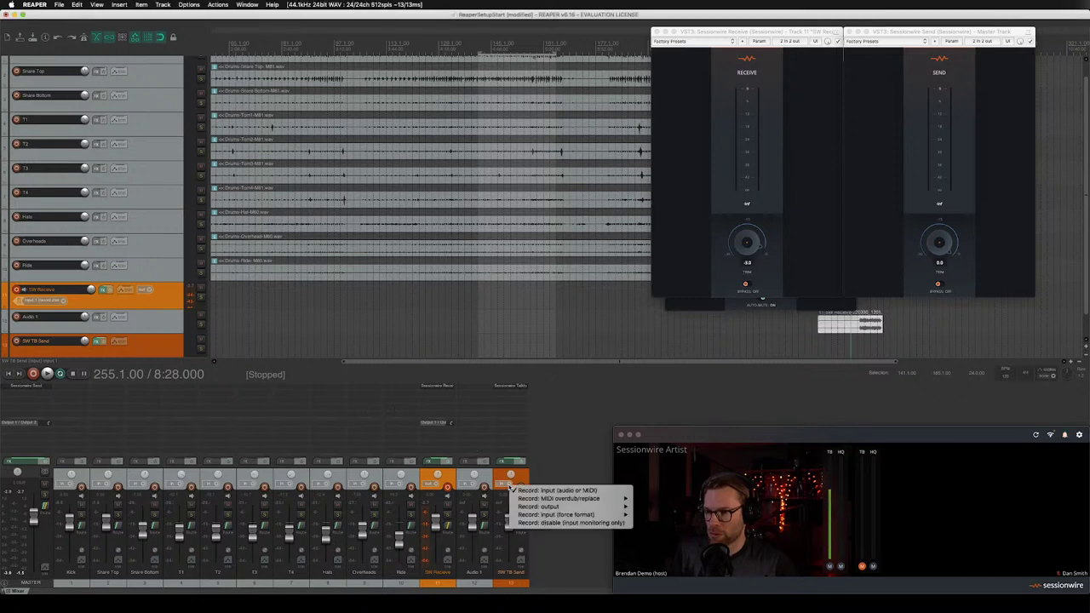
{"action": "left_click", "coordinate": [597, 439]}
{"action": "scroll", "coordinate": [131, 346], "scroll_direction": "down", "scroll_amount": 1}
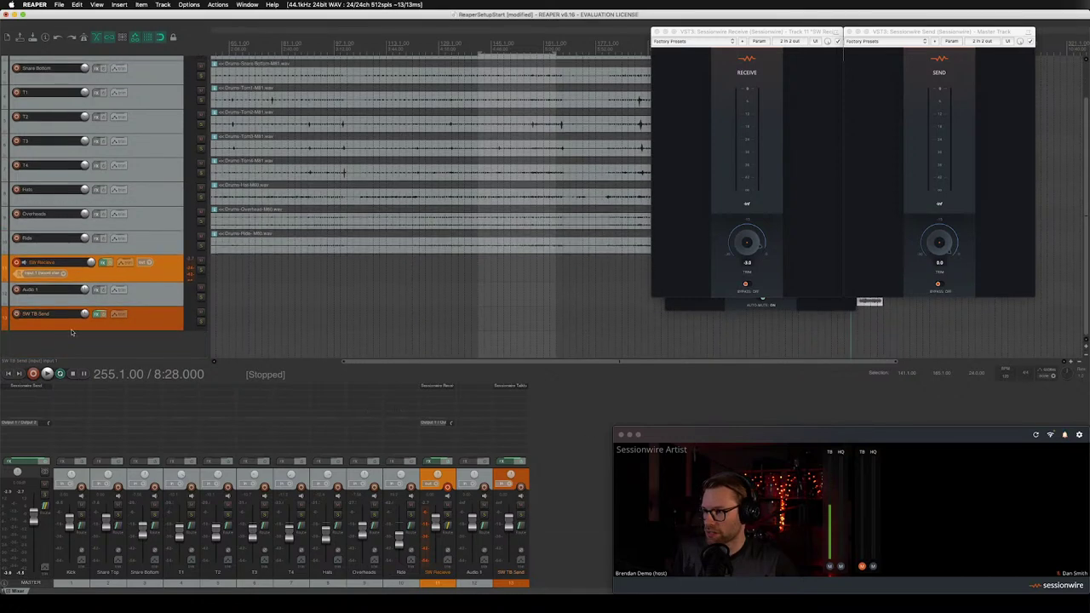
{"action": "left_click", "coordinate": [17, 316]}
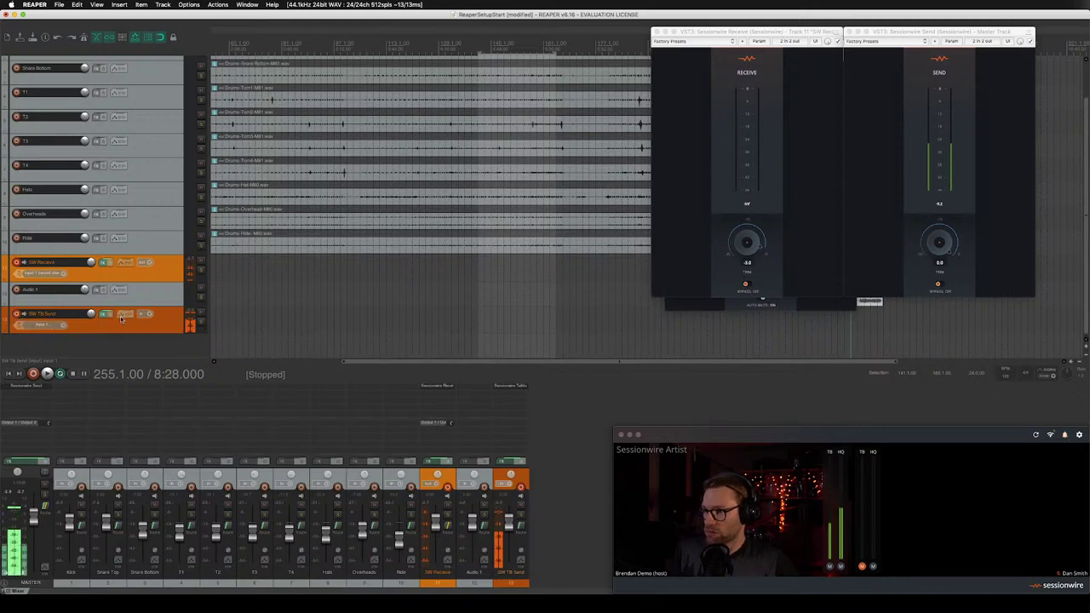
{"action": "left_click", "coordinate": [63, 327]}
{"action": "mouse_move", "coordinate": [89, 331]}
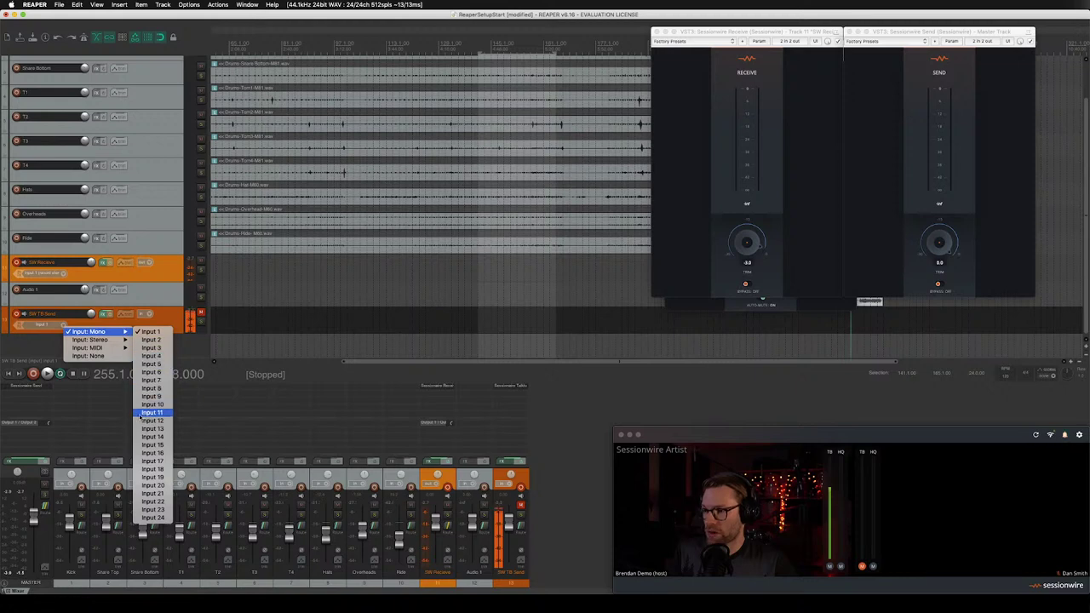
{"action": "key", "text": "Return"}
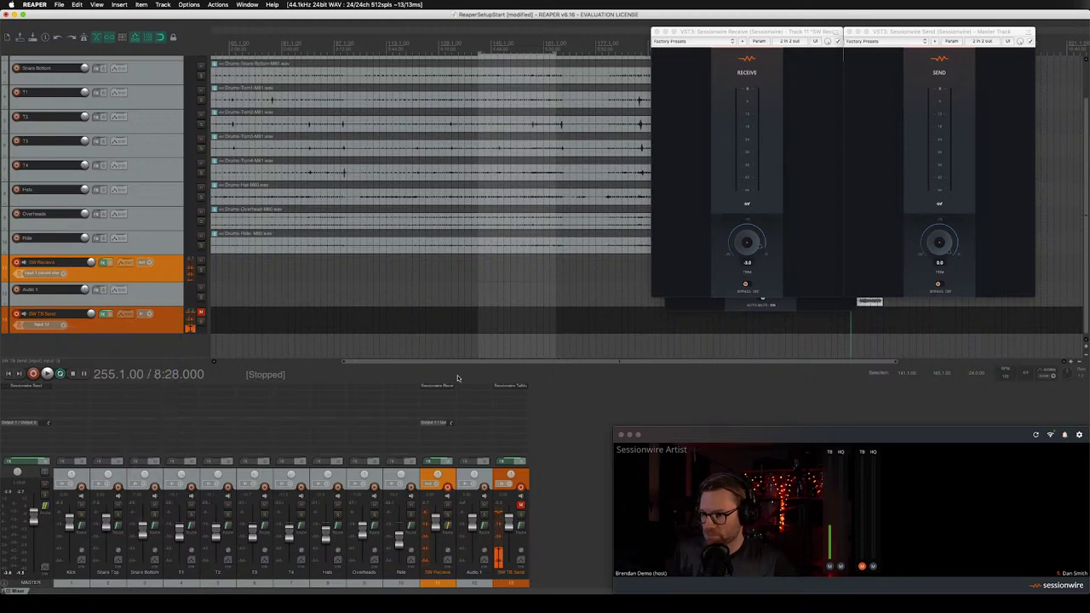
- Examine the Master send setting in the routing of the SW TB Send track
{"action": "left_click", "coordinate": [521, 528]}
{"action": "left_click_drag", "start_coordinate": [579, 498], "coordinate": [396, 211]}
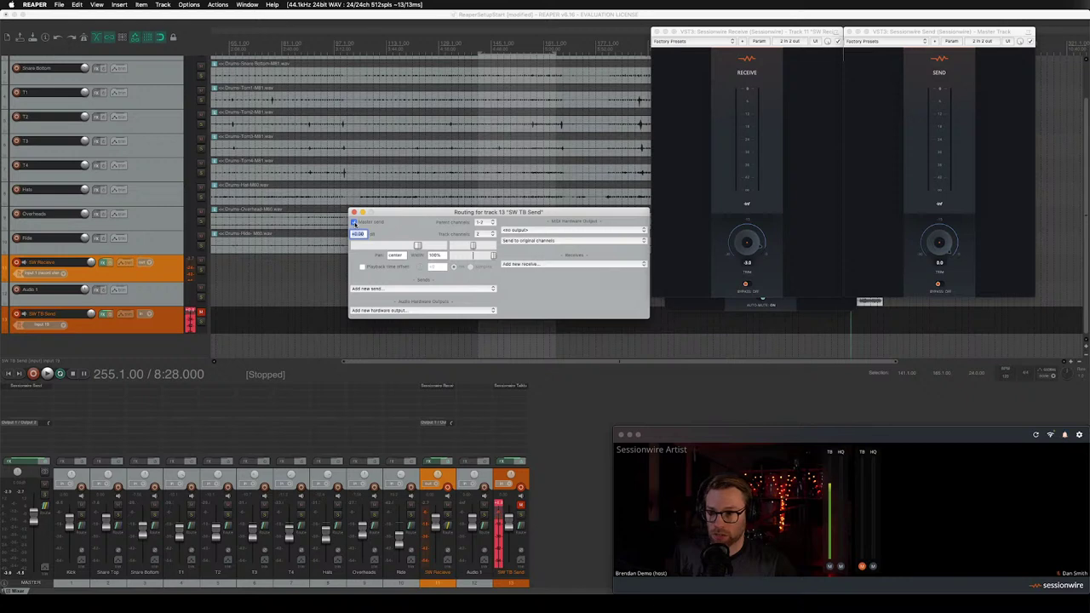
{"action": "left_click", "coordinate": [355, 212]}
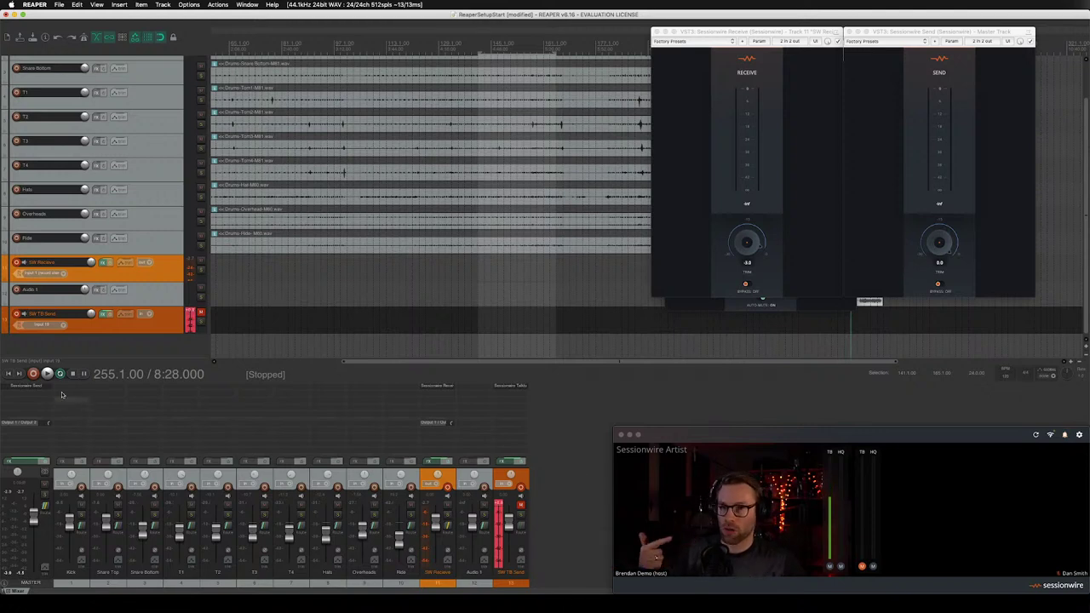
- Set SW TB Send to input monitoring only with recording disabled, and leave the track armed
{"action": "right_click", "coordinate": [16, 314]}
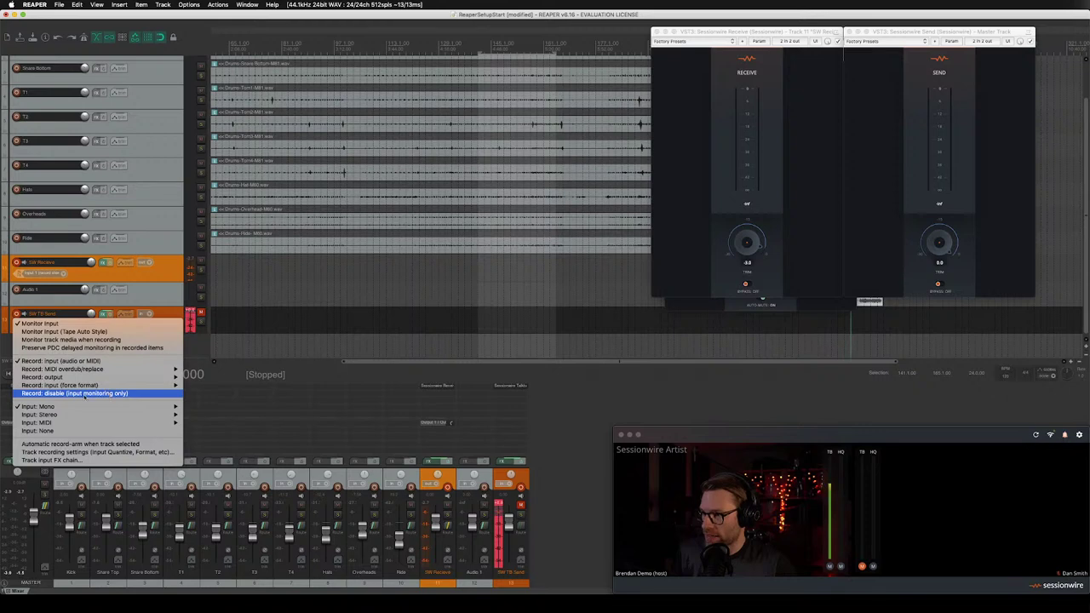
{"action": "left_click", "coordinate": [48, 394]}
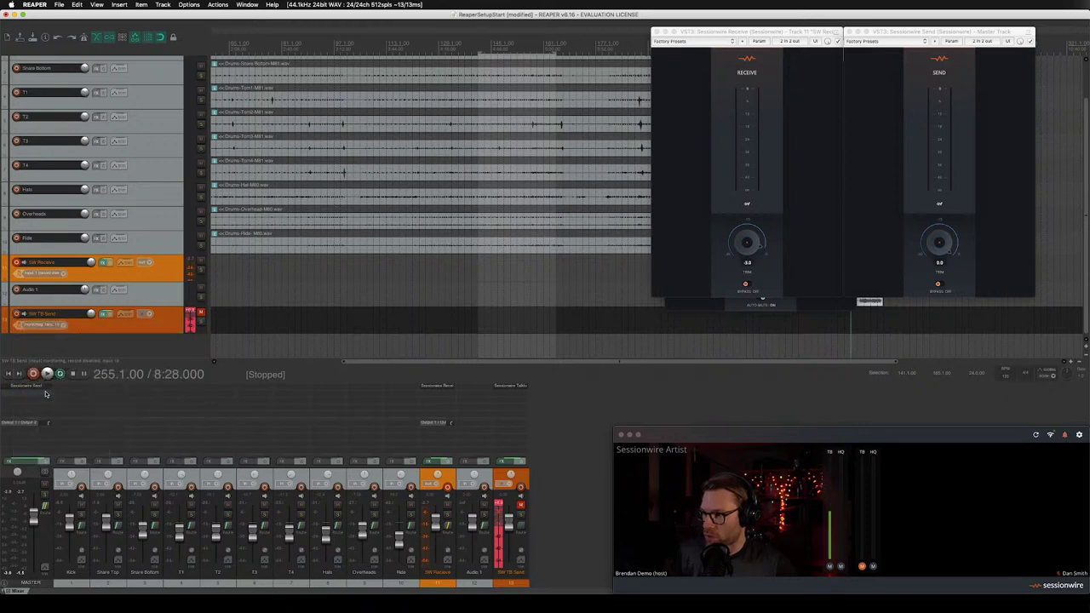
{"action": "left_click", "coordinate": [24, 316]}
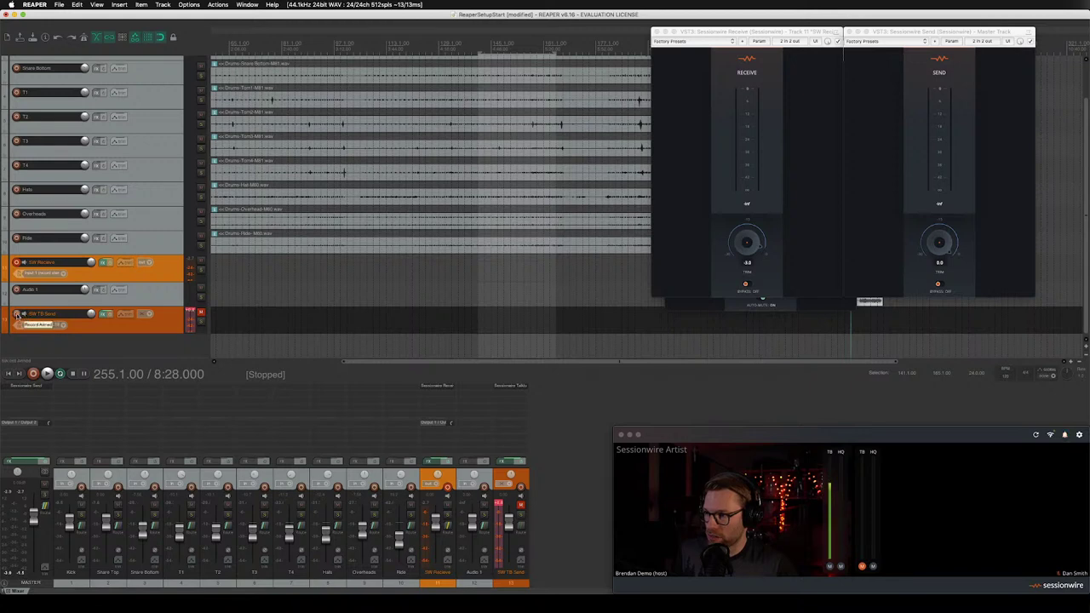
{"action": "left_click", "coordinate": [16, 315]}
{"action": "left_click", "coordinate": [16, 315]}
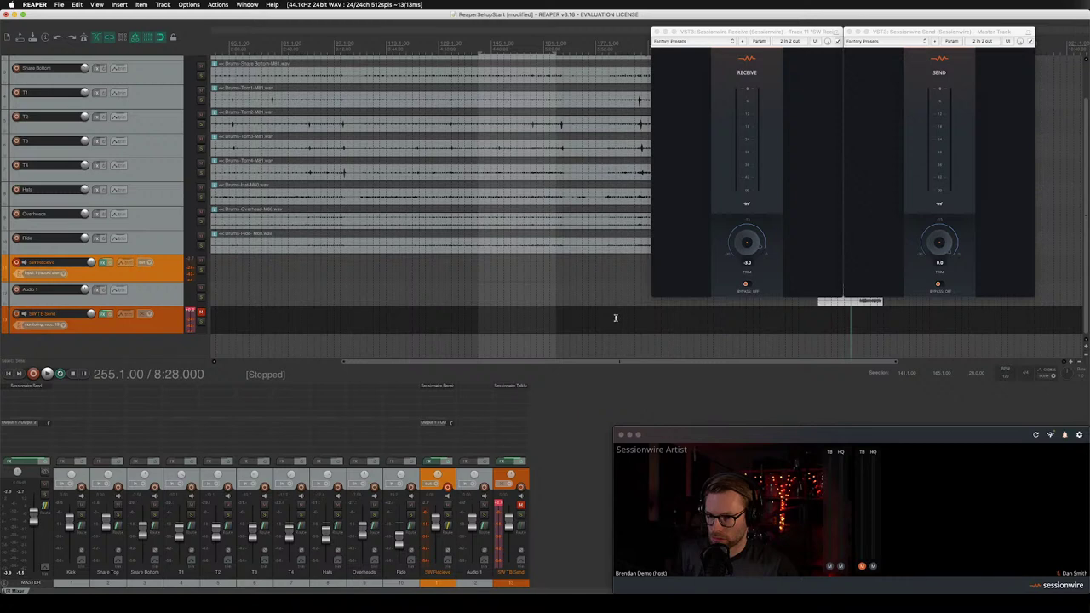
- Line up the Talkback Send, Receive and Send plugin windows side by side in one row
{"action": "left_click_drag", "start_coordinate": [787, 32], "coordinate": [787, 113]}
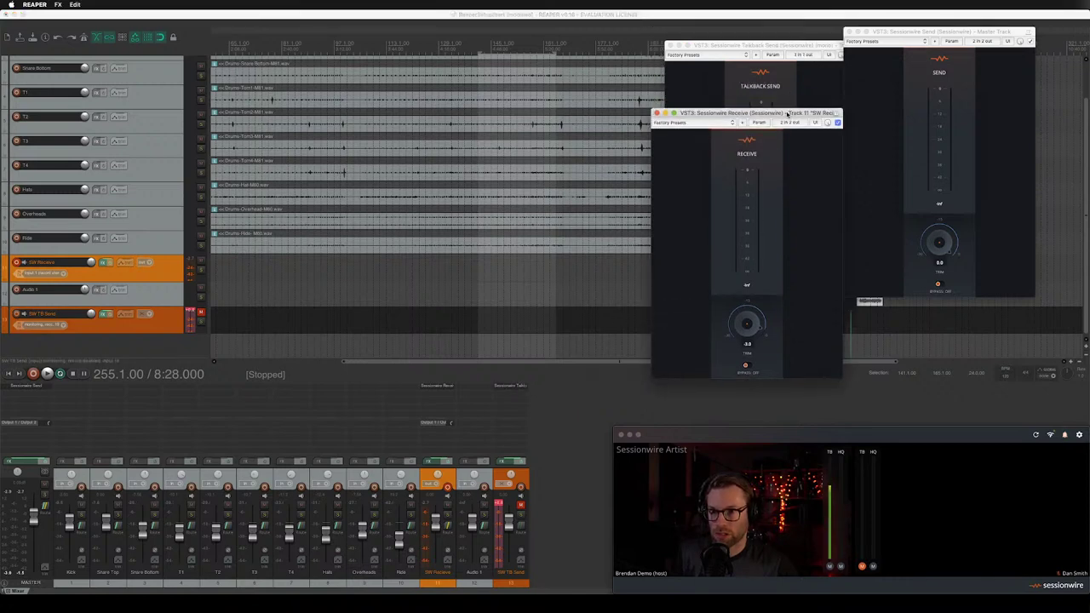
{"action": "left_click_drag", "start_coordinate": [754, 44], "coordinate": [547, 28]}
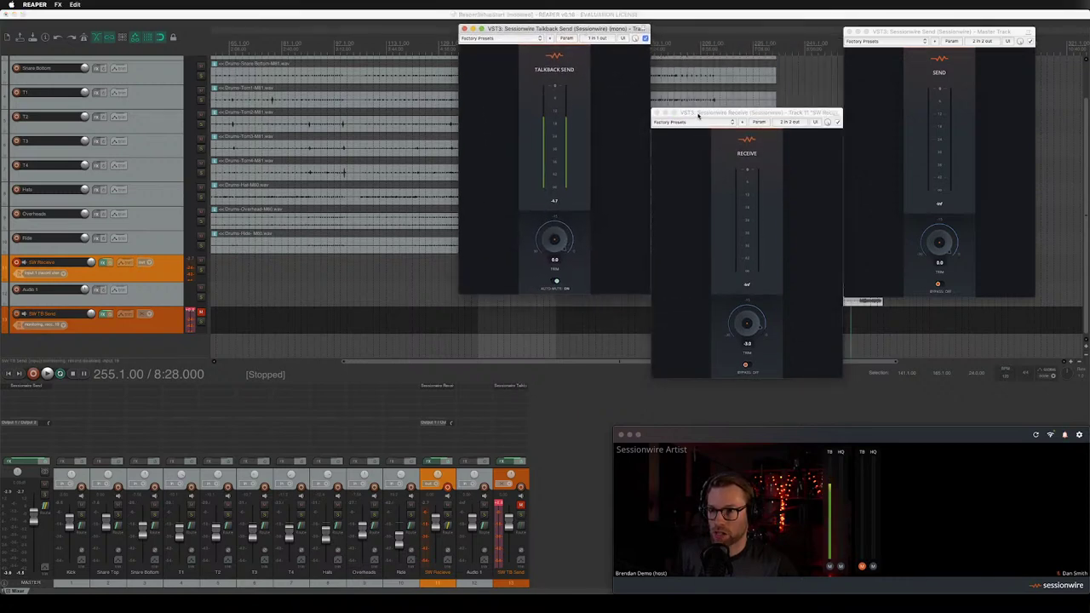
{"action": "left_click_drag", "start_coordinate": [698, 115], "coordinate": [695, 33]}
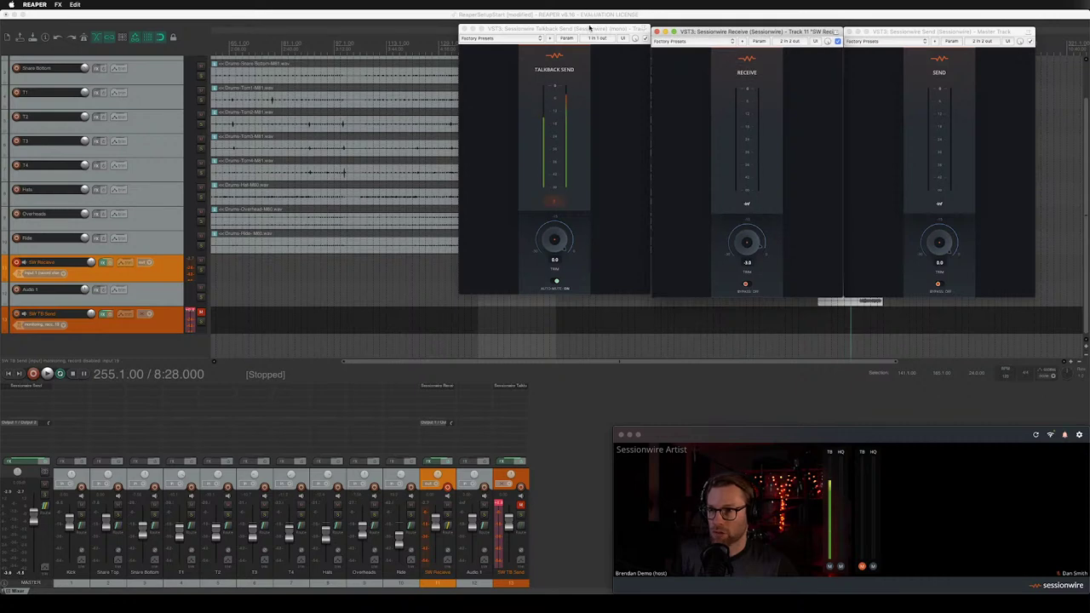
{"action": "left_click_drag", "start_coordinate": [589, 28], "coordinate": [591, 31]}
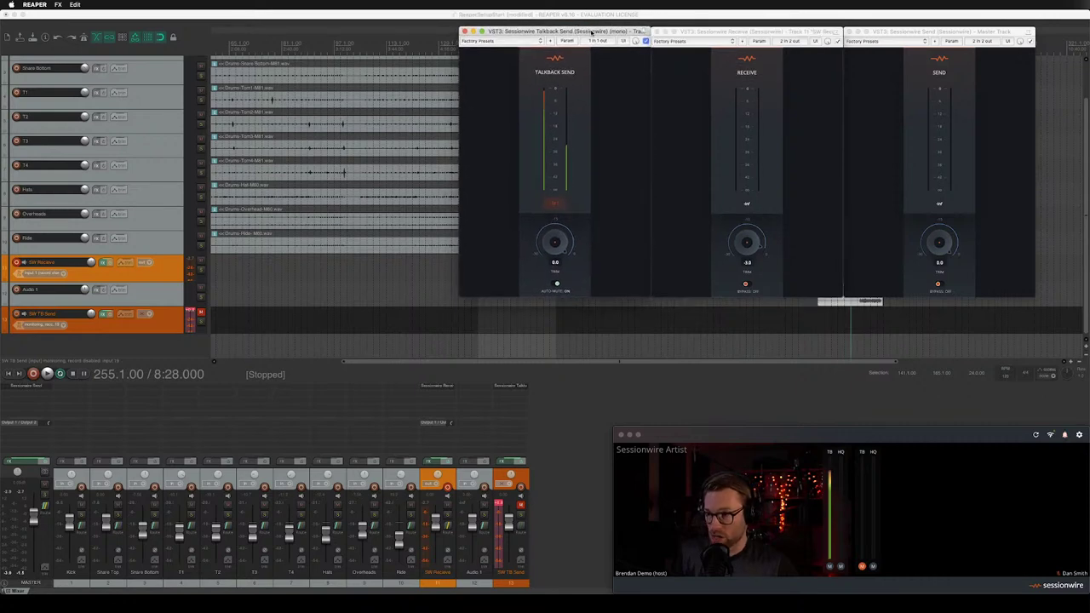
{"action": "left_click", "coordinate": [681, 327]}
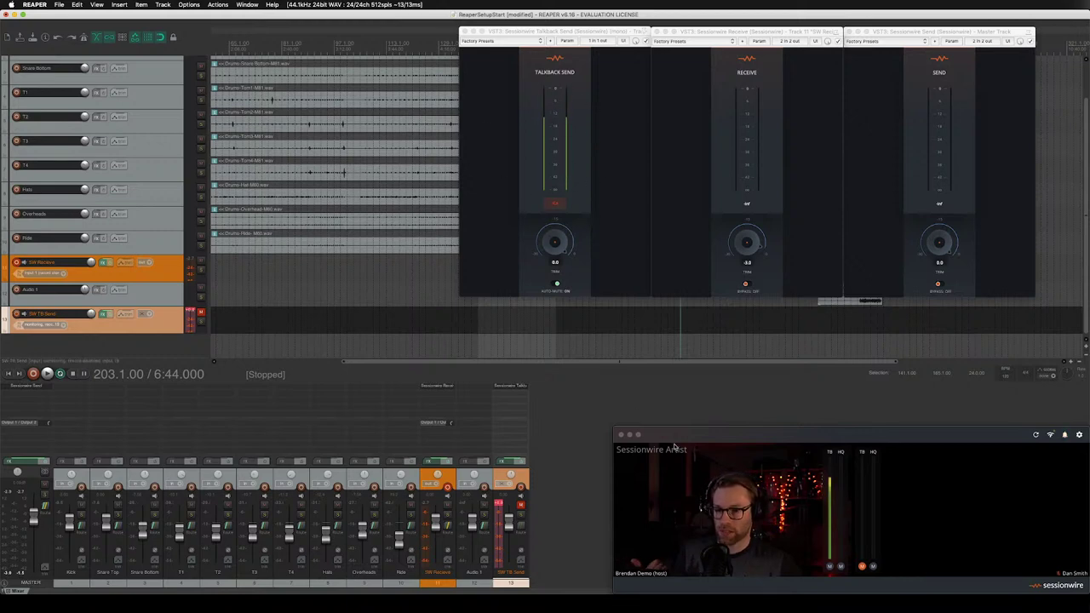
- Select Sessionwire Talkback Send Plugin as the talkback microphone in Sessionwire
{"action": "left_click", "coordinate": [718, 435]}
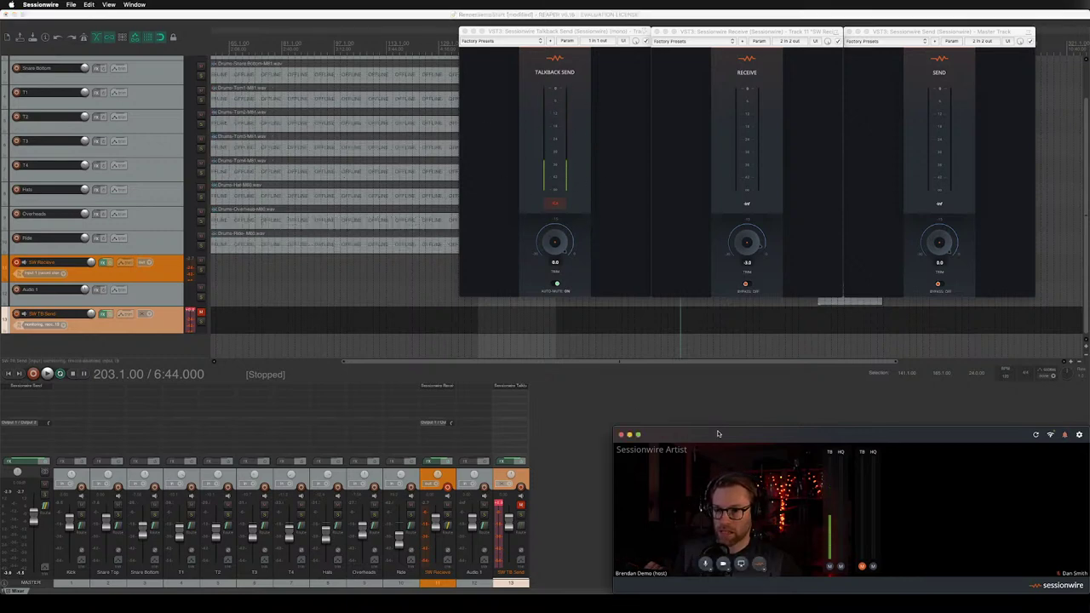
{"action": "left_click", "coordinate": [707, 562]}
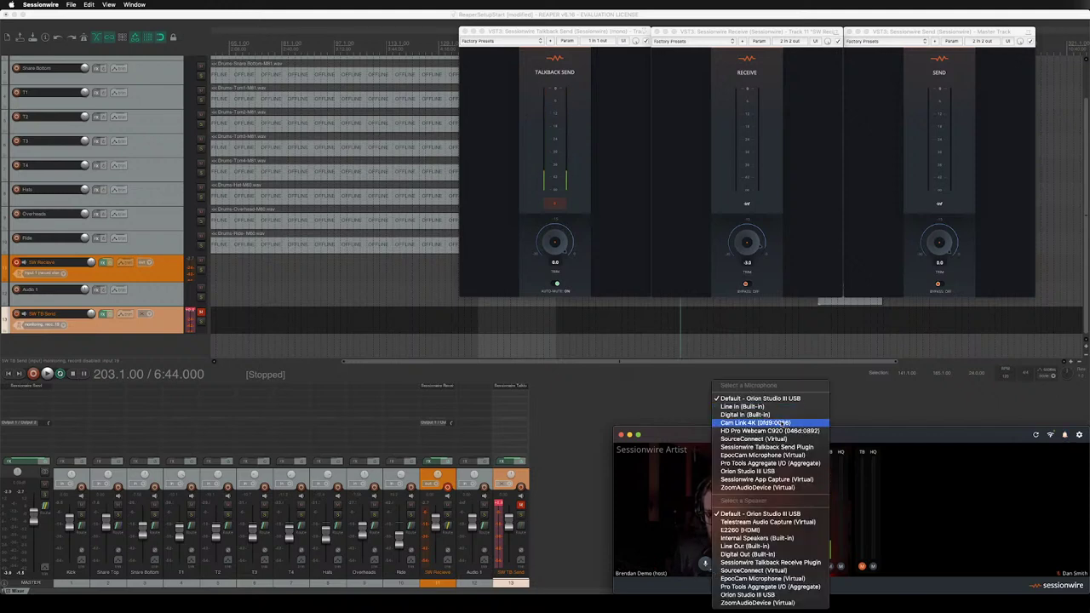
{"action": "left_click", "coordinate": [771, 448]}
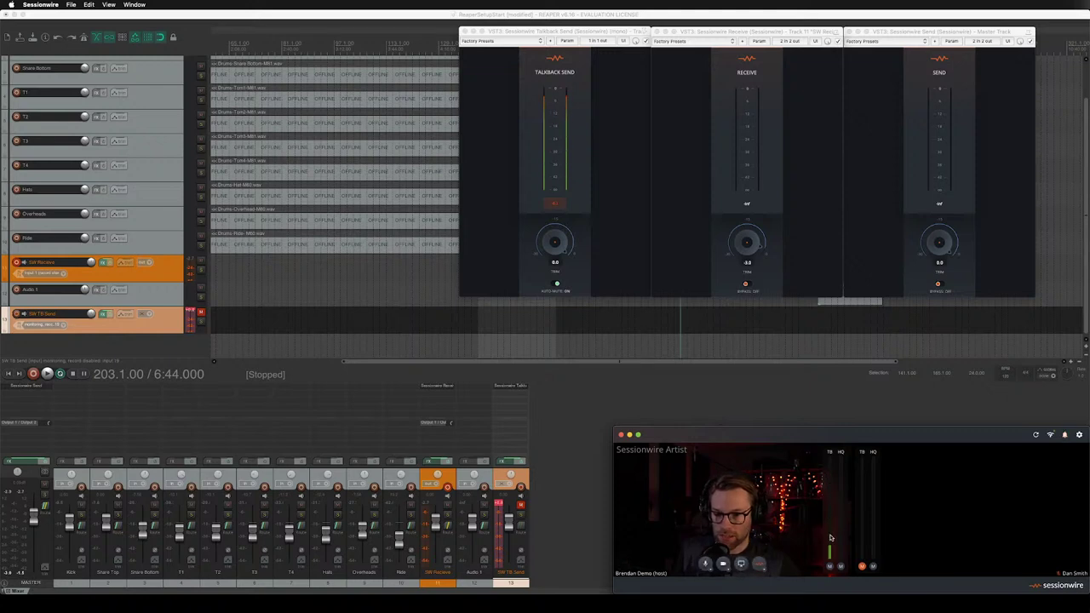
{"action": "mouse_move", "coordinate": [889, 496]}
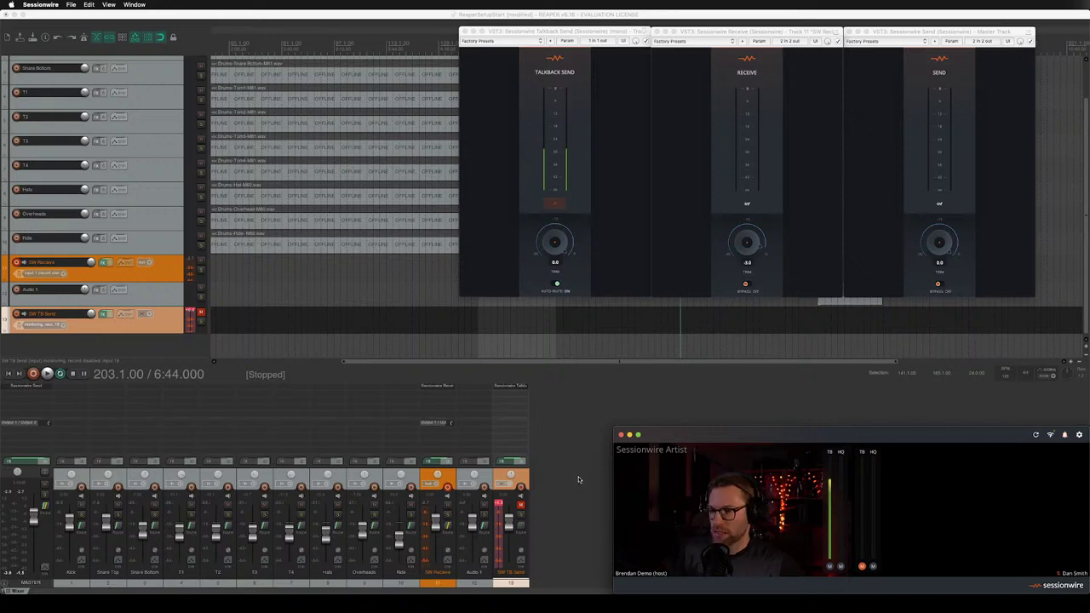
{"action": "mouse_move", "coordinate": [786, 452]}
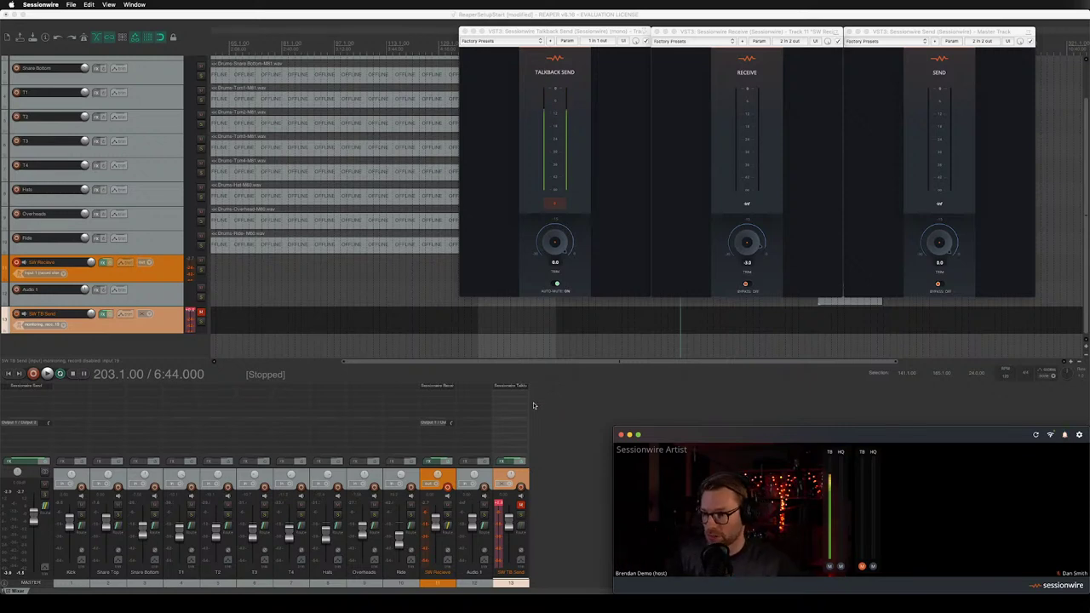
- Review the available send destinations in the routing of the SW TB Send track
{"action": "left_click", "coordinate": [520, 432]}
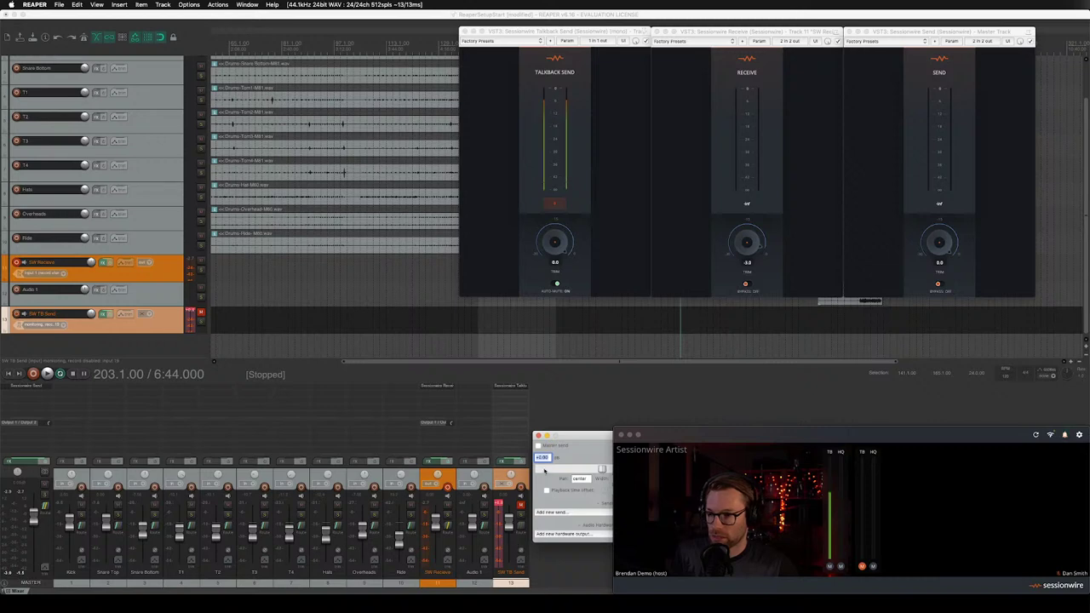
{"action": "left_click_drag", "start_coordinate": [511, 385], "coordinate": [315, 339]}
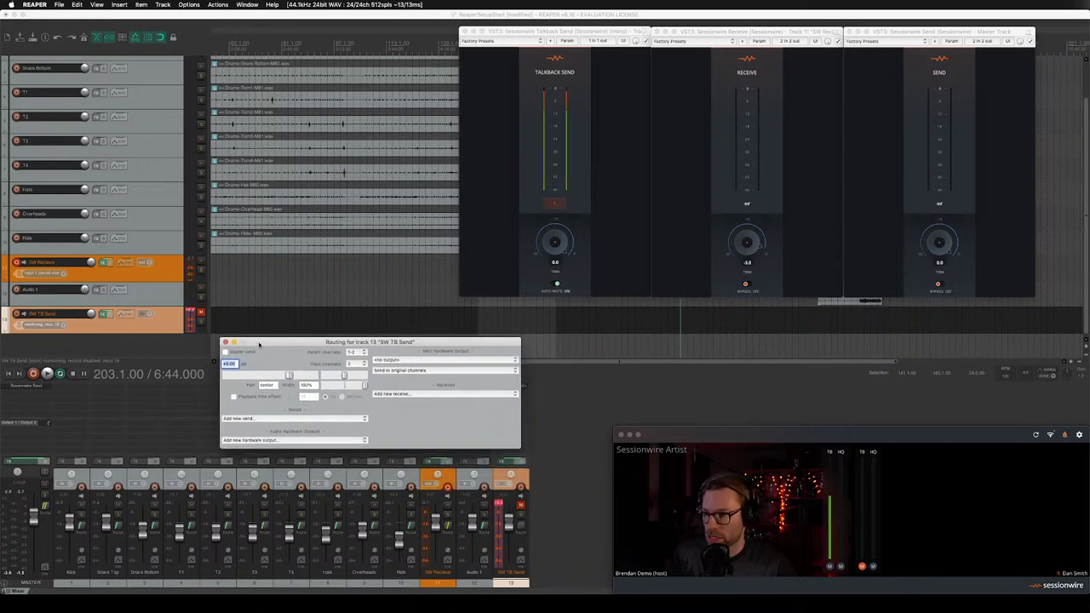
{"action": "left_click", "coordinate": [286, 419]}
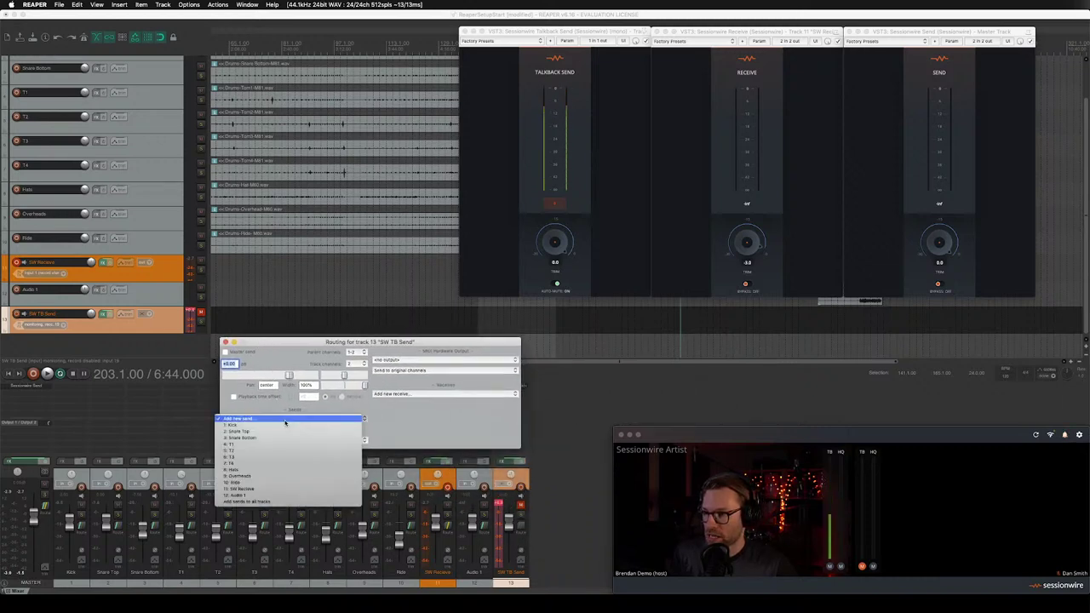
{"action": "left_click", "coordinate": [409, 430]}
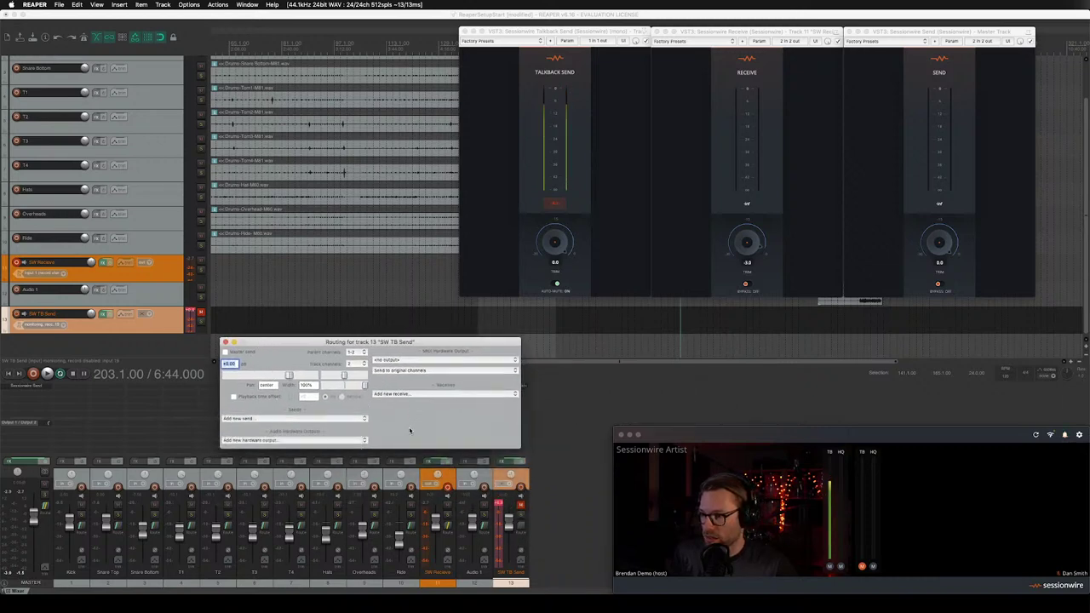
{"action": "left_click", "coordinate": [362, 419]}
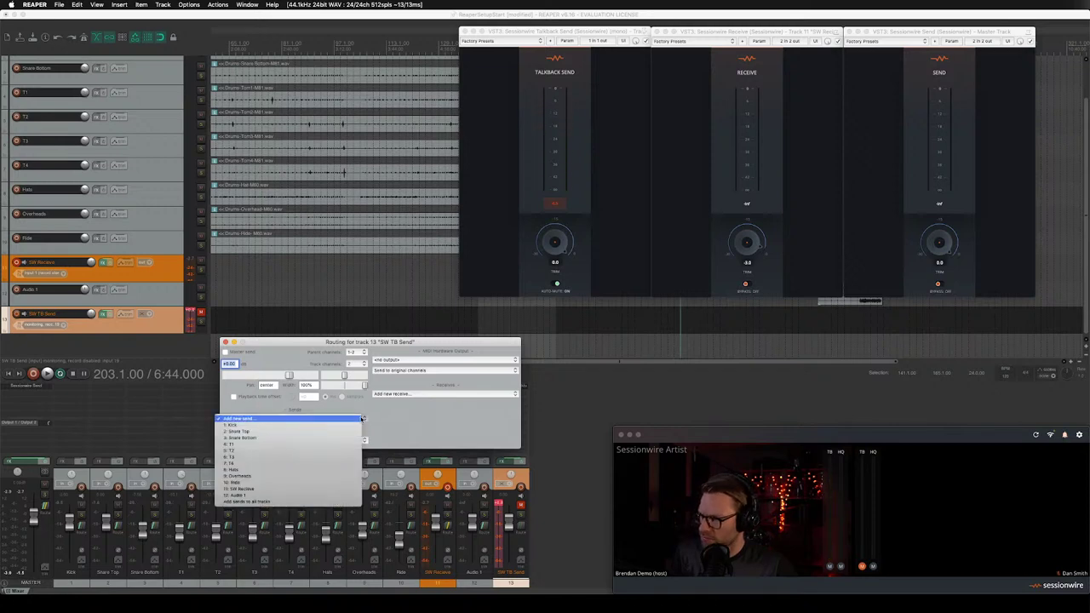
{"action": "left_click", "coordinate": [444, 420]}
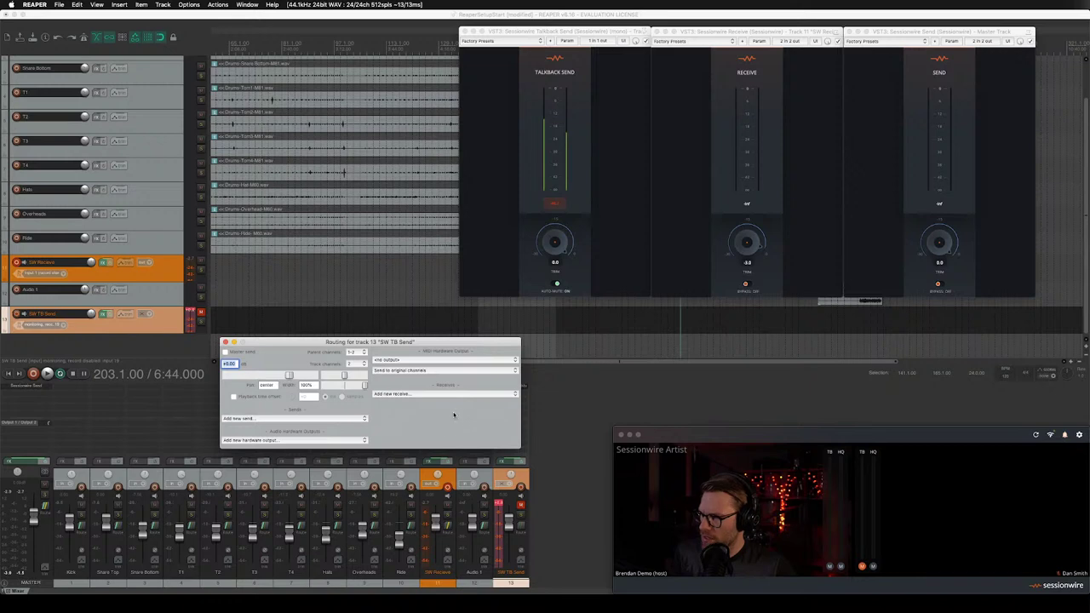
{"action": "left_click", "coordinate": [226, 342]}
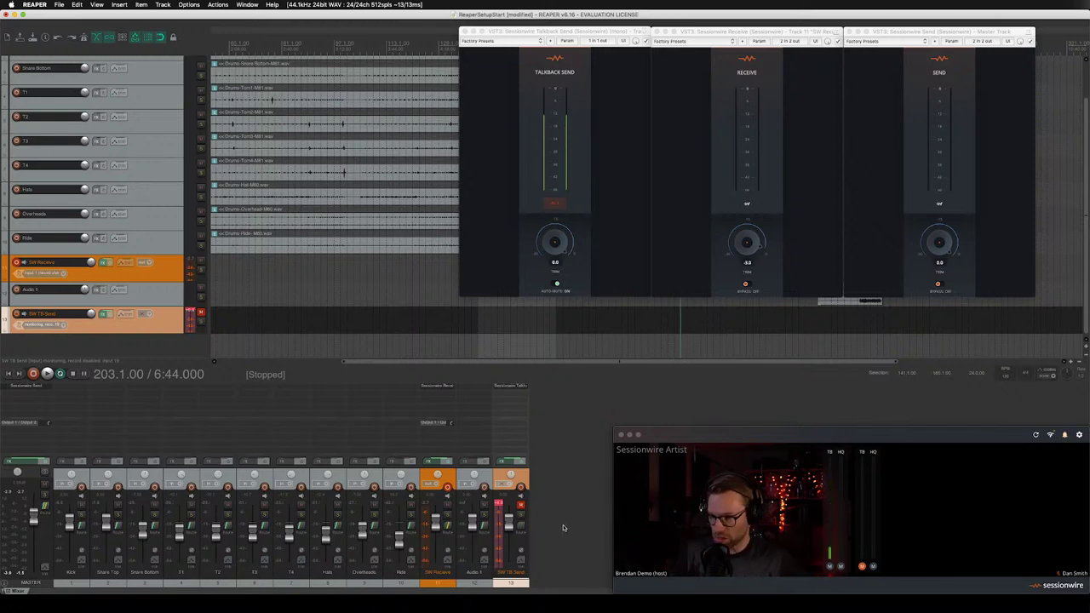
- Add a new track named SW TB Receive after SW TB Send and give it the same dark orange colour
{"action": "double_click", "coordinate": [567, 462]}
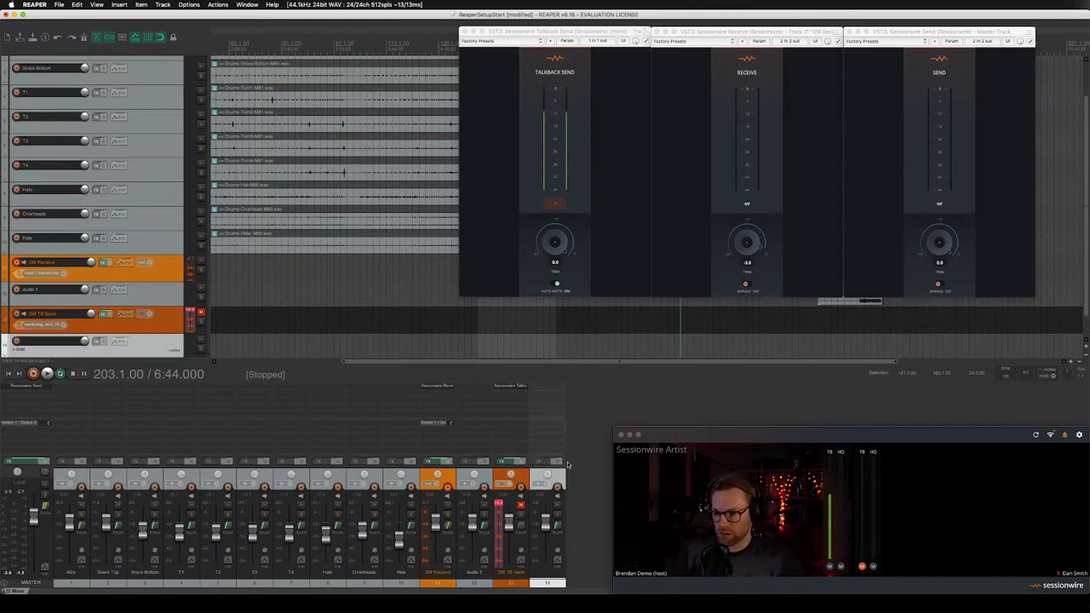
{"action": "double_click", "coordinate": [548, 576]}
{"action": "type", "text": "SW TB Receive"}
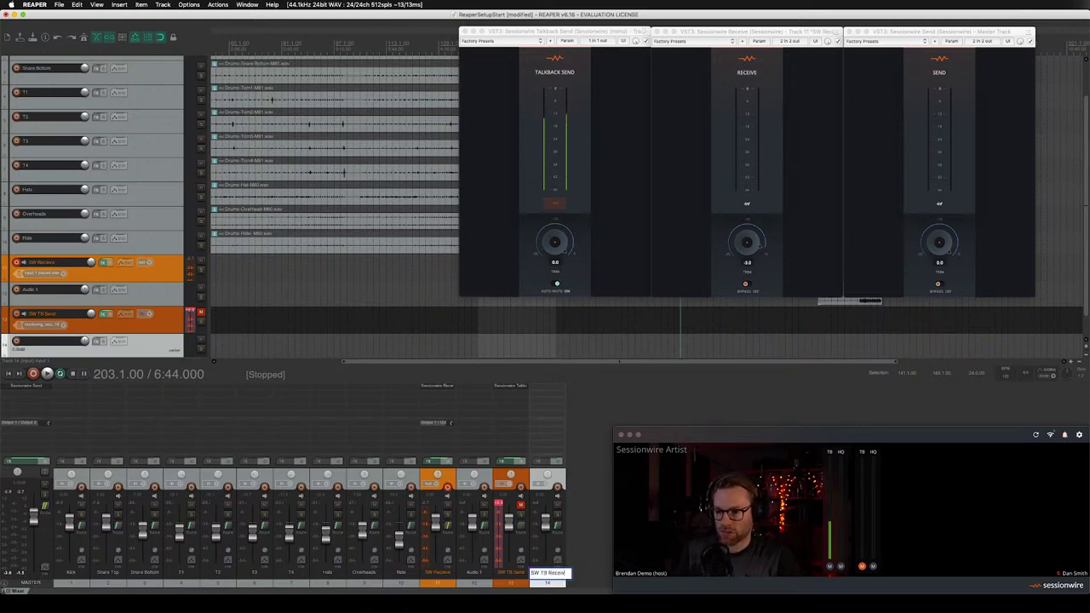
{"action": "key", "text": "Return"}
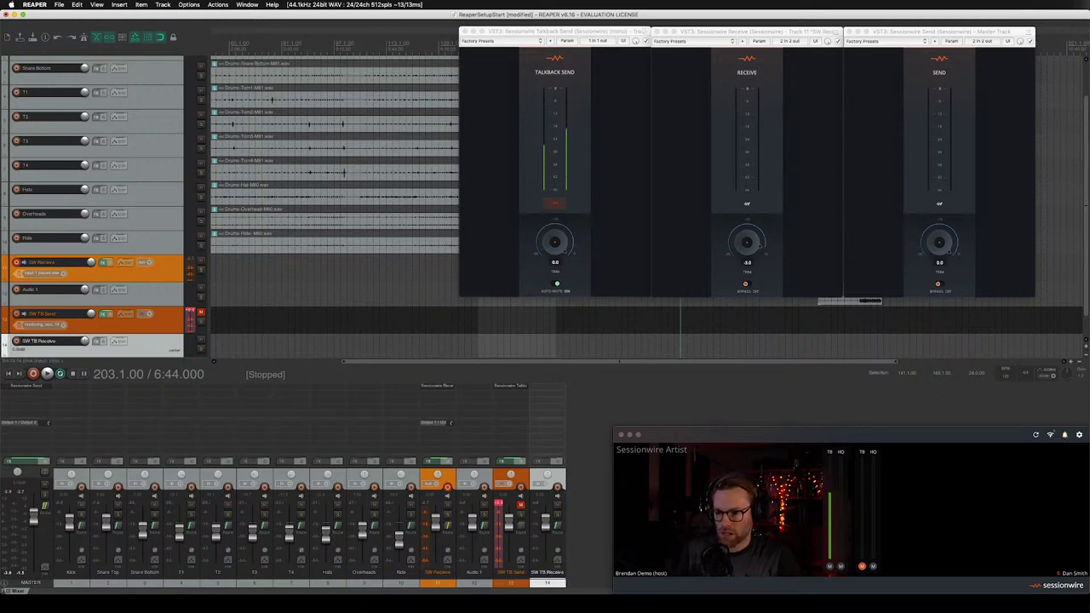
{"action": "right_click", "coordinate": [550, 584]}
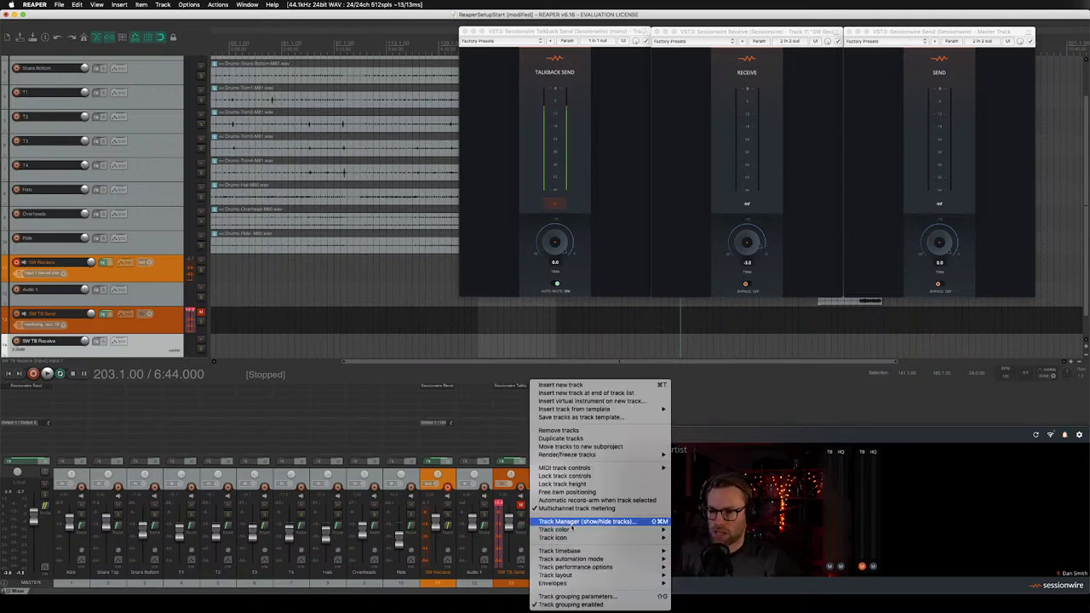
{"action": "mouse_move", "coordinate": [574, 530]}
{"action": "left_click", "coordinate": [697, 530]}
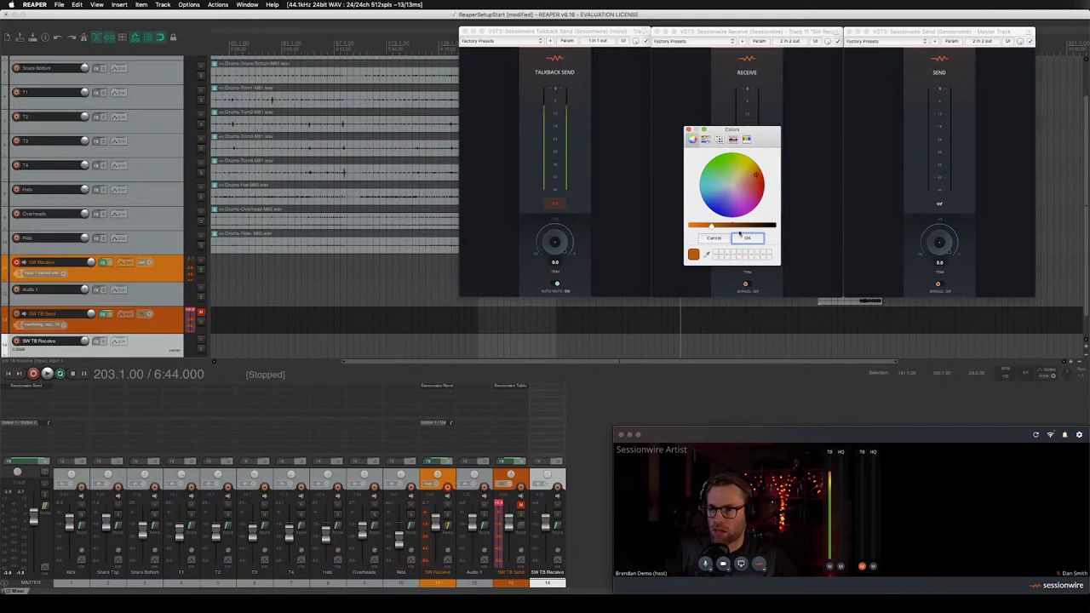
{"action": "left_click", "coordinate": [748, 238]}
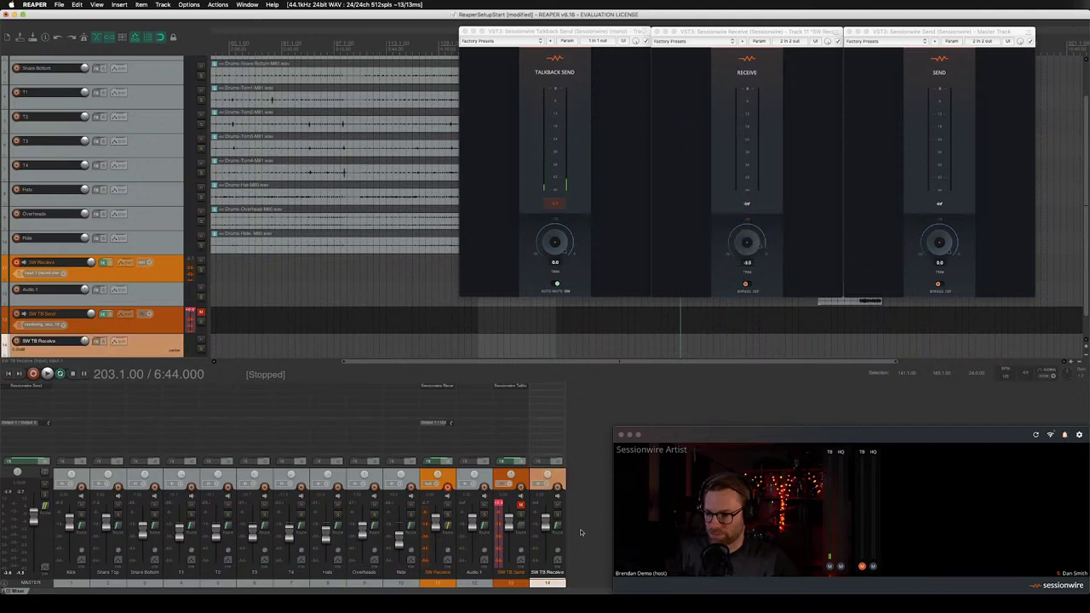
- Add VST3 Sessionwire Talkback Receive (mono) to SW TB Receive, and select Sessionwire Talkback Receive Plugin as the speaker in Sessionwire
{"action": "left_click", "coordinate": [552, 388]}
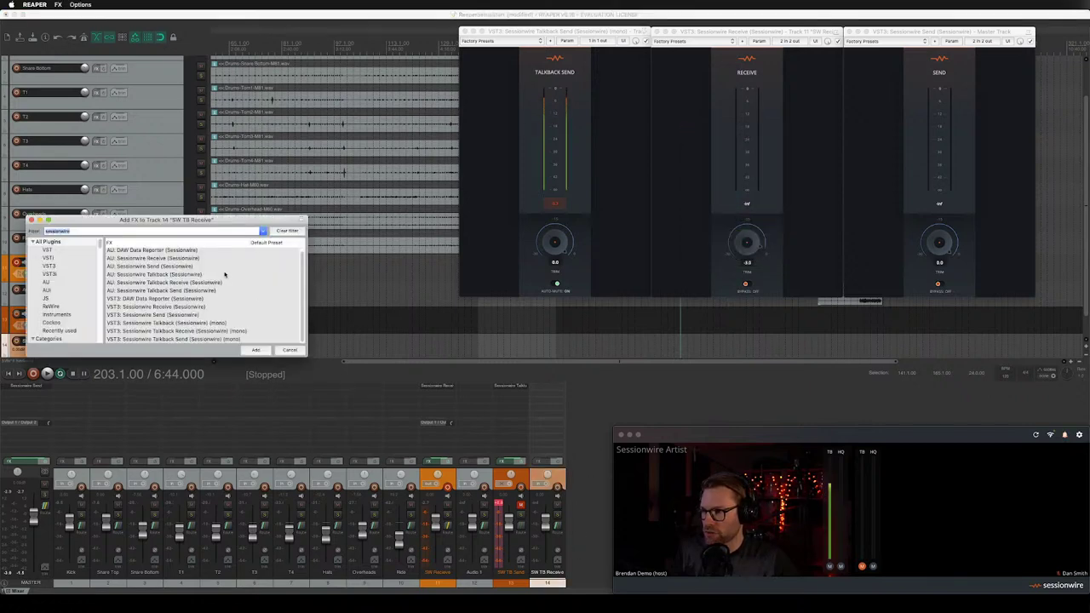
{"action": "left_click", "coordinate": [215, 331]}
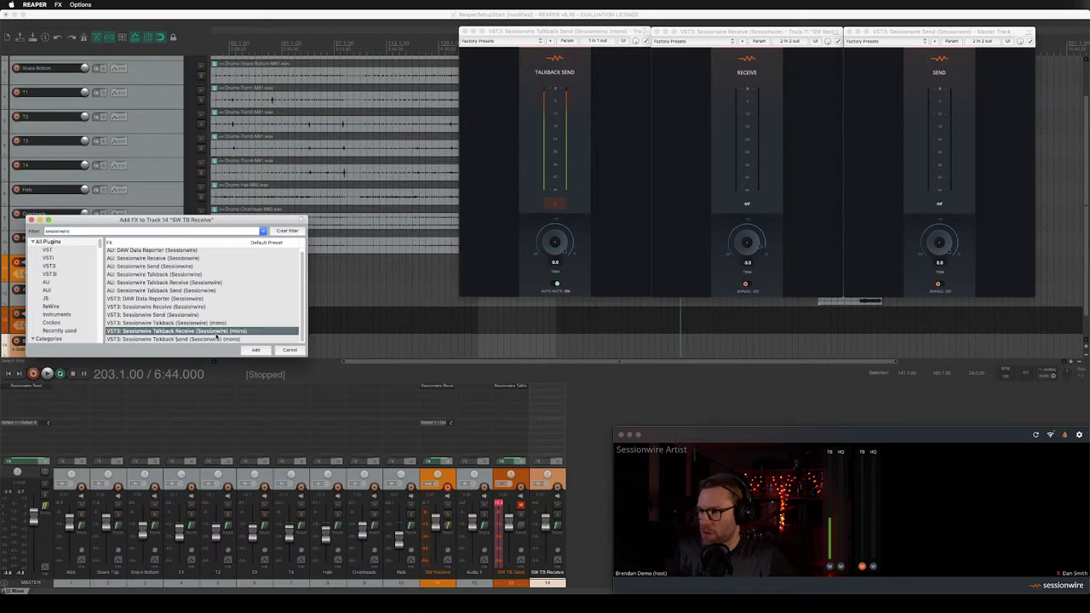
{"action": "left_click", "coordinate": [255, 351]}
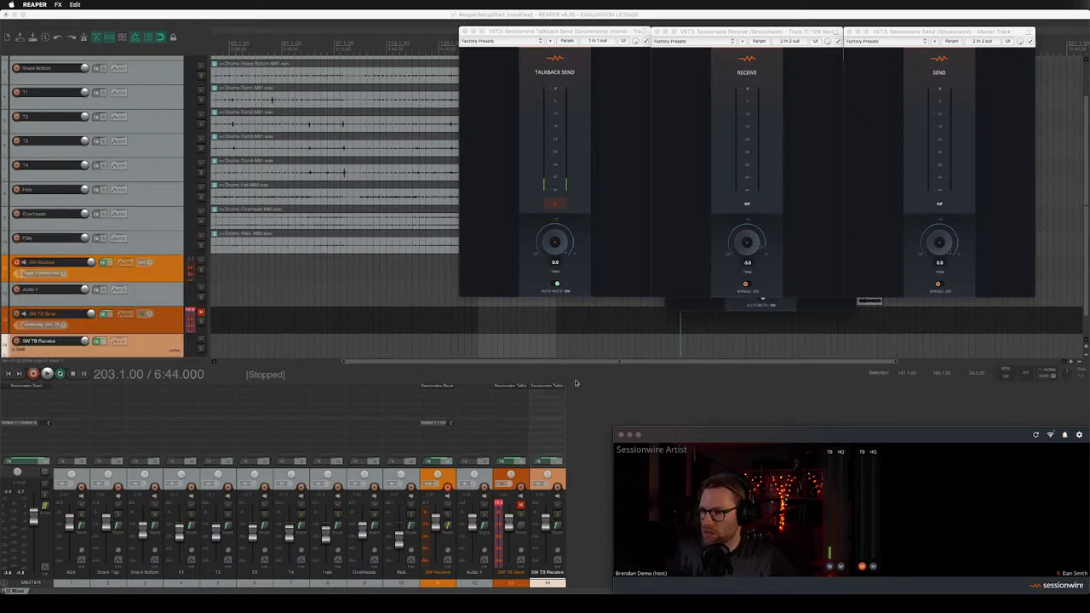
{"action": "left_click", "coordinate": [714, 565]}
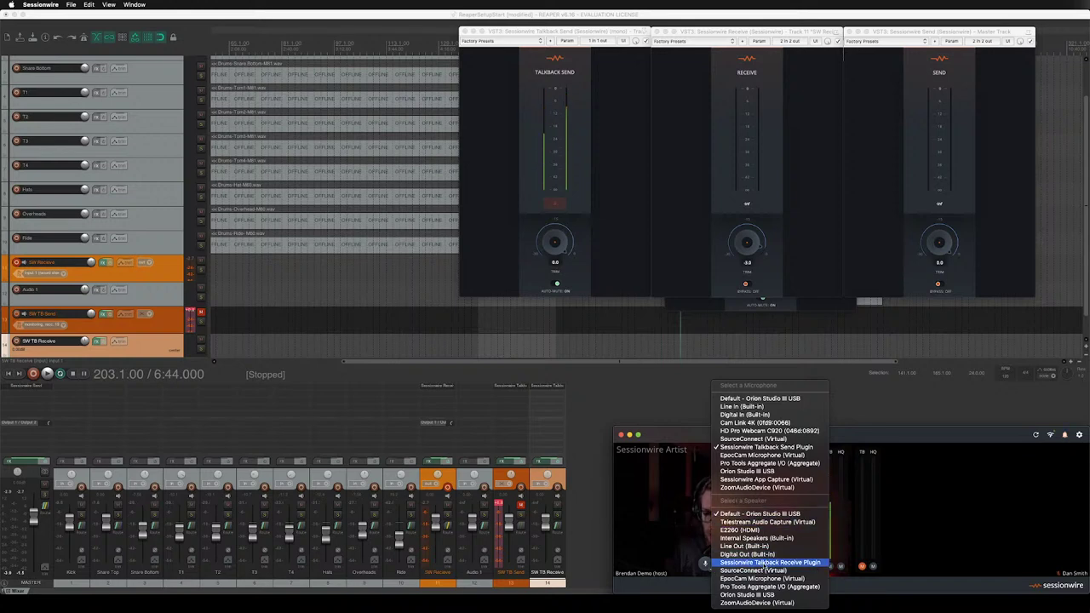
{"action": "left_click", "coordinate": [764, 564]}
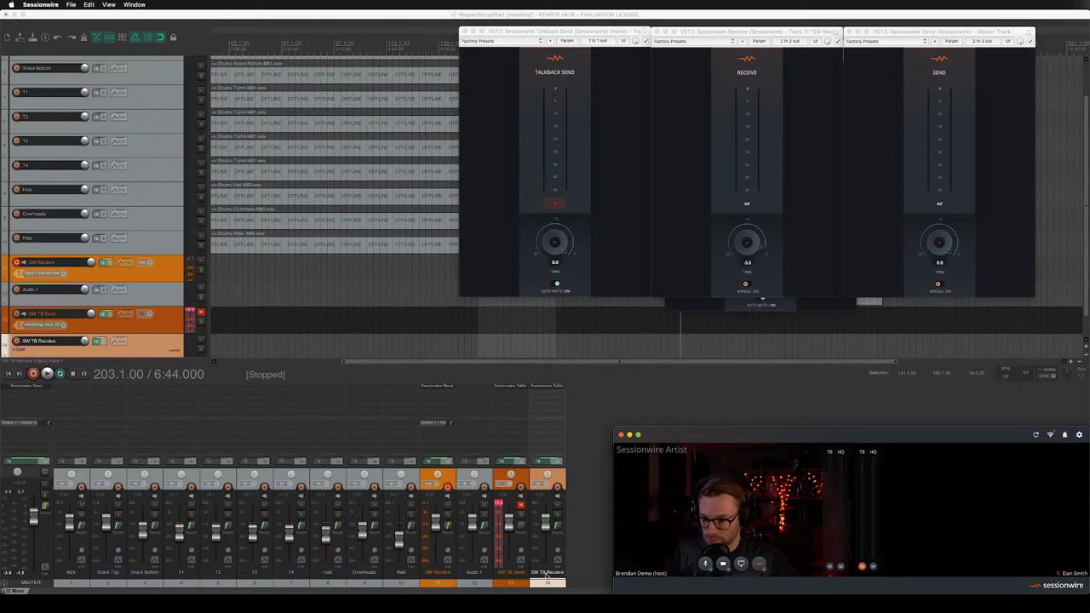
- Disable the Master send of SW TB Receive and route the track to hardware Output 1 / Output 2
{"action": "left_click", "coordinate": [556, 538]}
{"action": "left_click", "coordinate": [558, 528]}
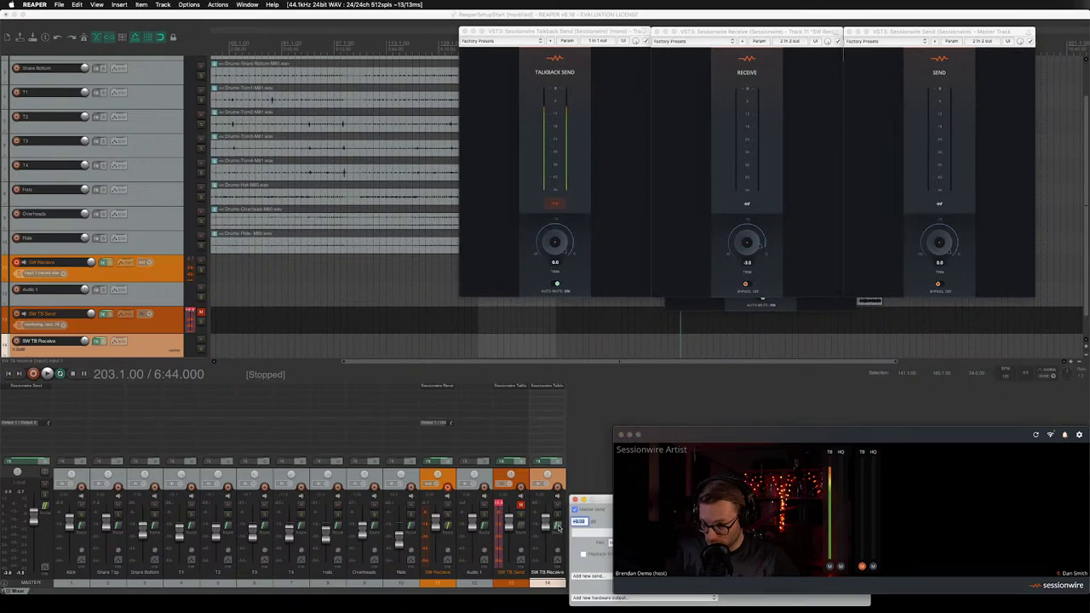
{"action": "left_click_drag", "start_coordinate": [599, 501], "coordinate": [359, 323]}
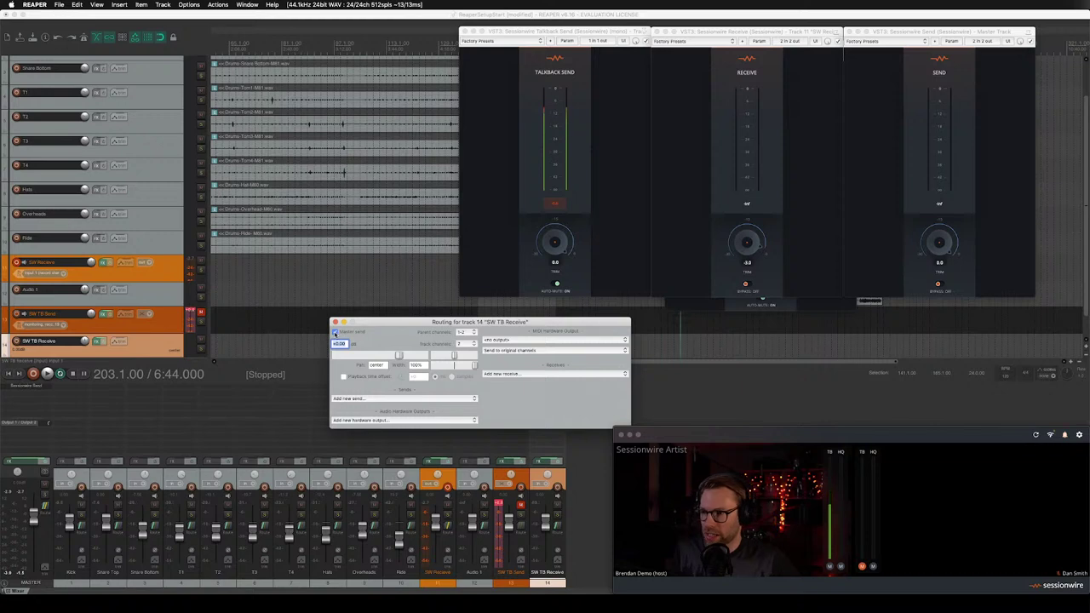
{"action": "left_click", "coordinate": [470, 420]}
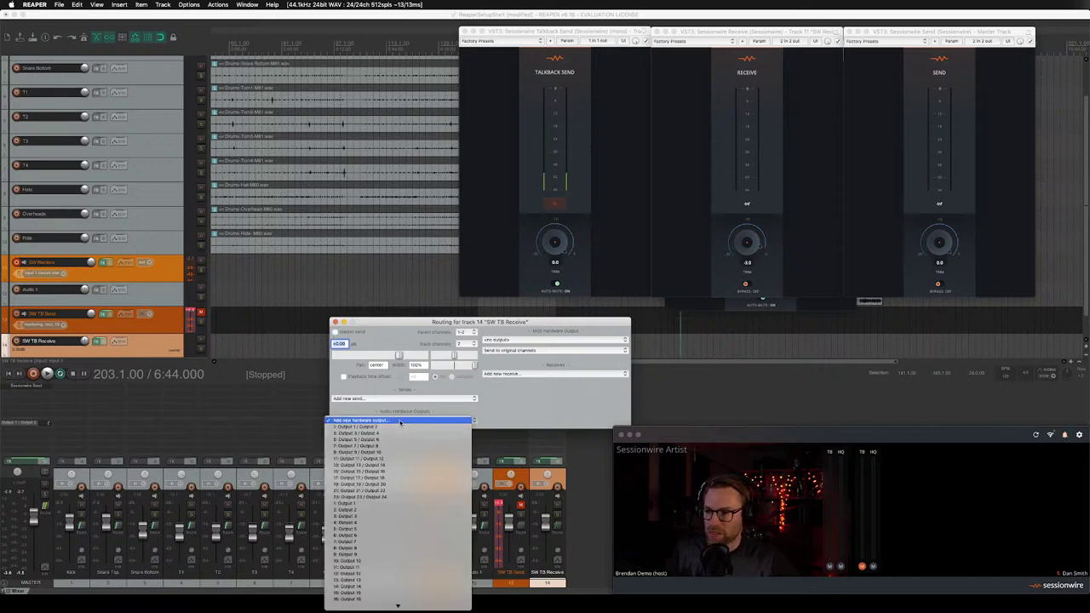
{"action": "left_click", "coordinate": [465, 425]}
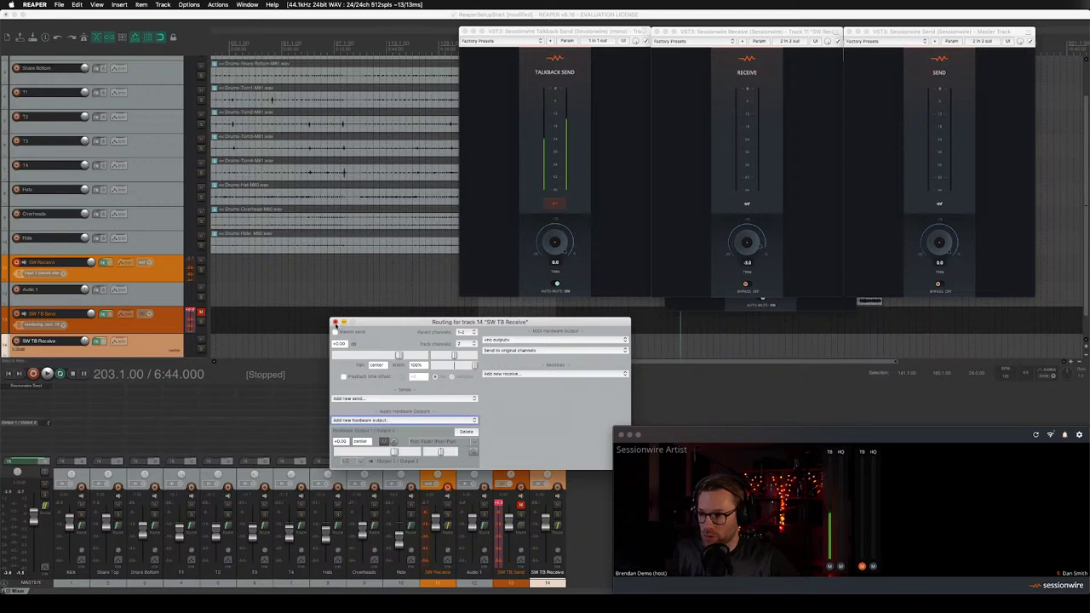
{"action": "left_click", "coordinate": [335, 323]}
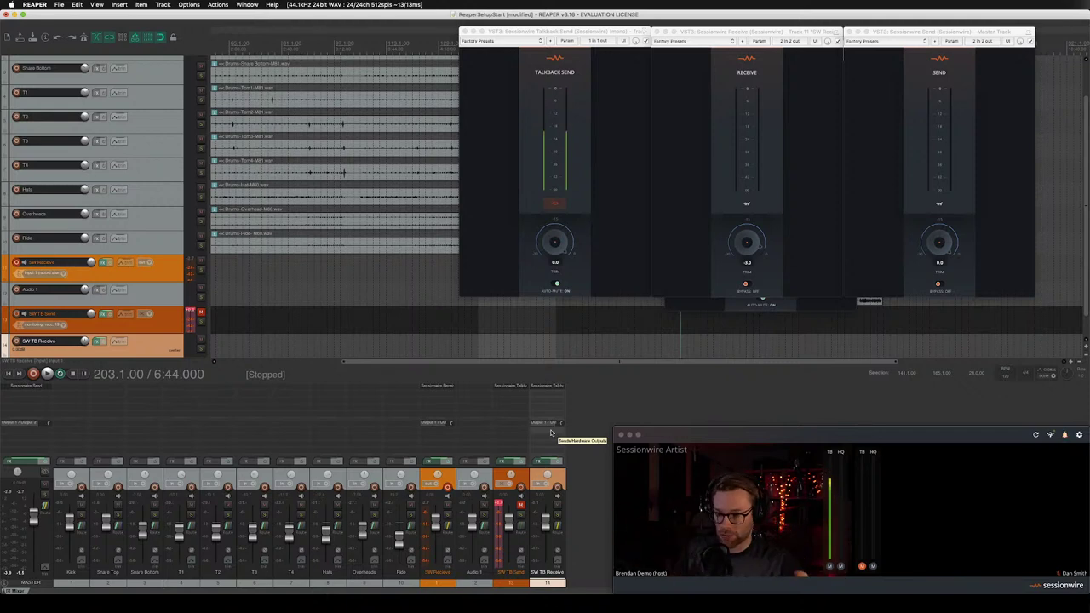
- Review the hardware output settings in the routing of the SW TB Receive track
{"action": "left_click", "coordinate": [558, 530]}
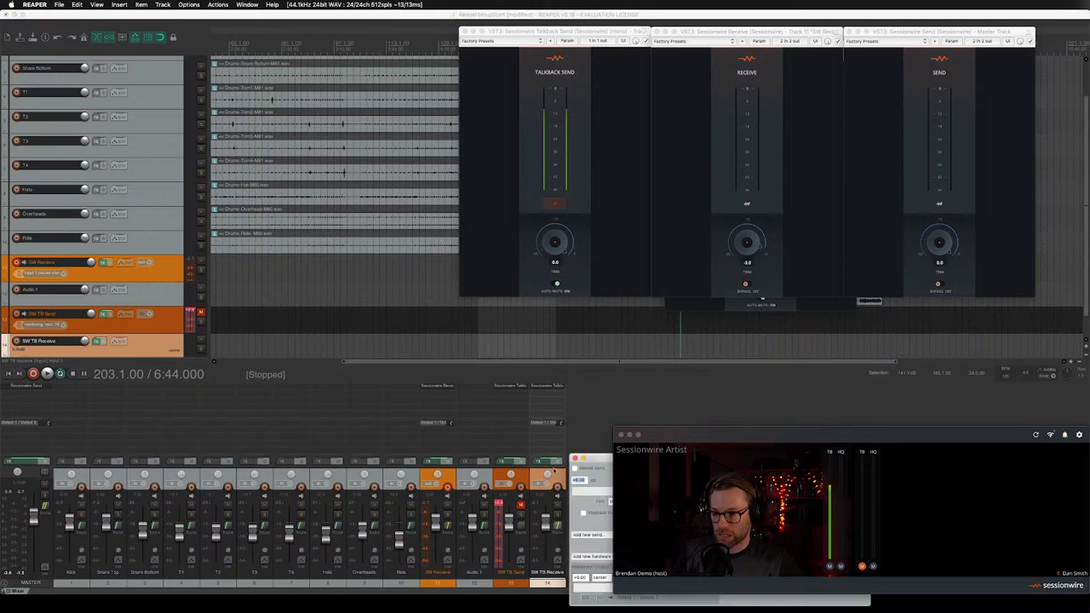
{"action": "left_click_drag", "start_coordinate": [594, 460], "coordinate": [273, 342]}
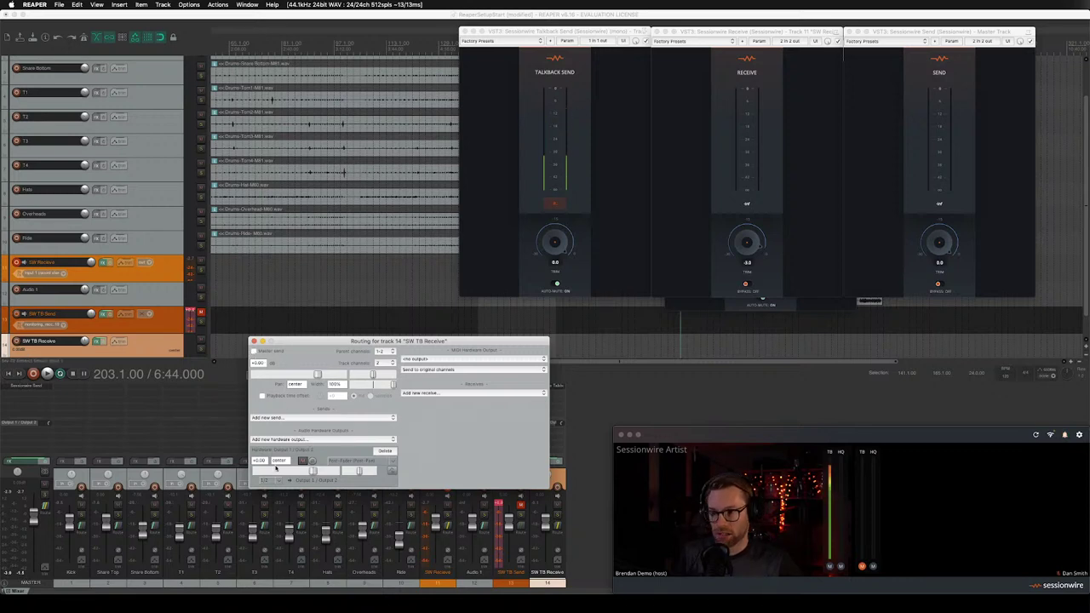
{"action": "left_click", "coordinate": [252, 341]}
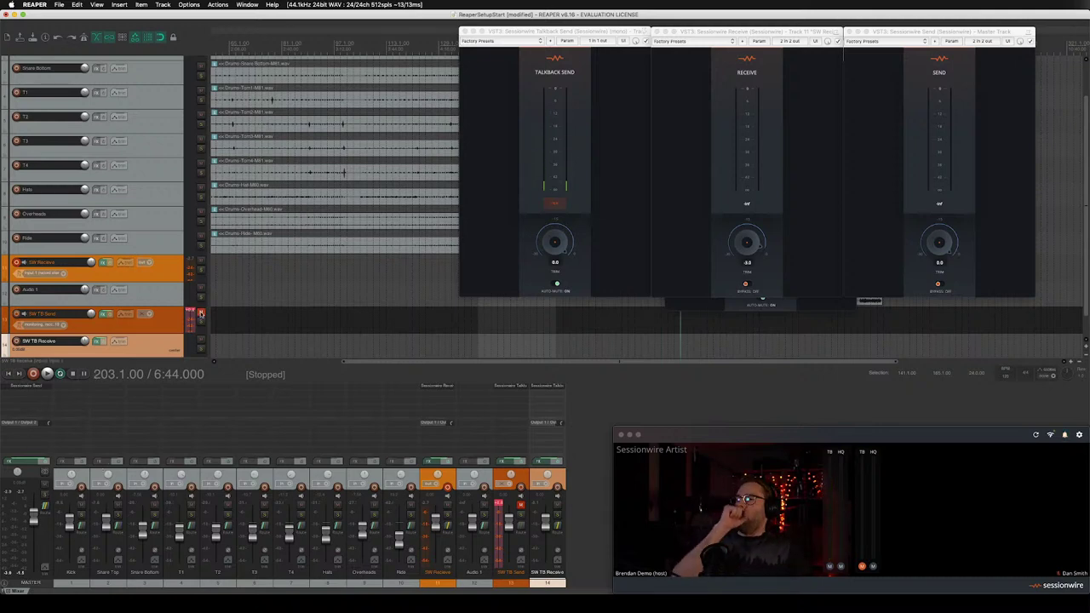
- Examine the Track Wiring diagram from the master to the Sessionwire tracks, and return to the mixer view
{"action": "left_click", "coordinate": [97, 4]}
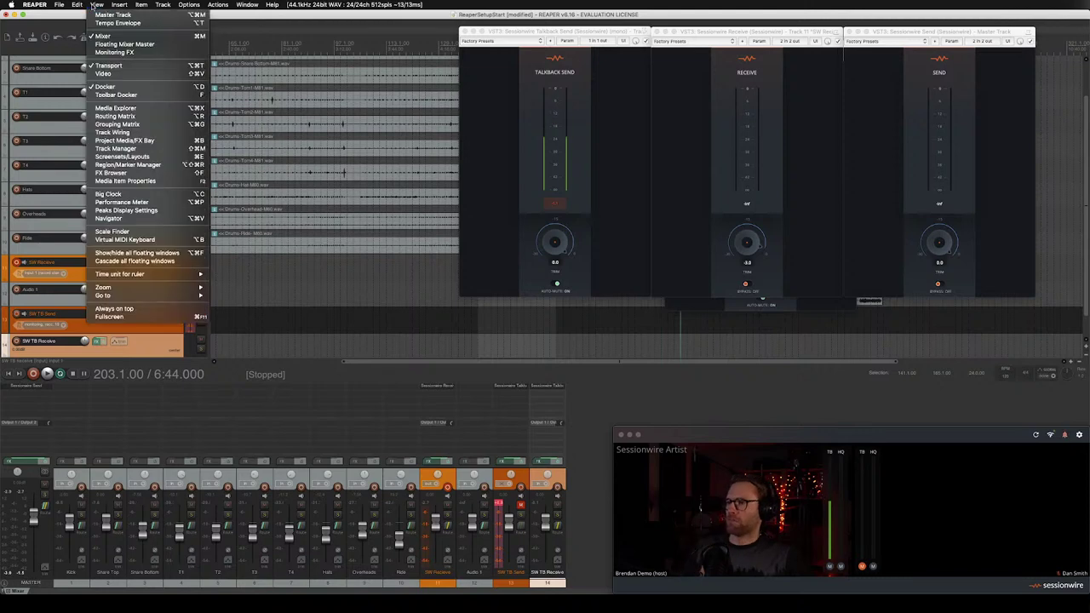
{"action": "left_click", "coordinate": [145, 132]}
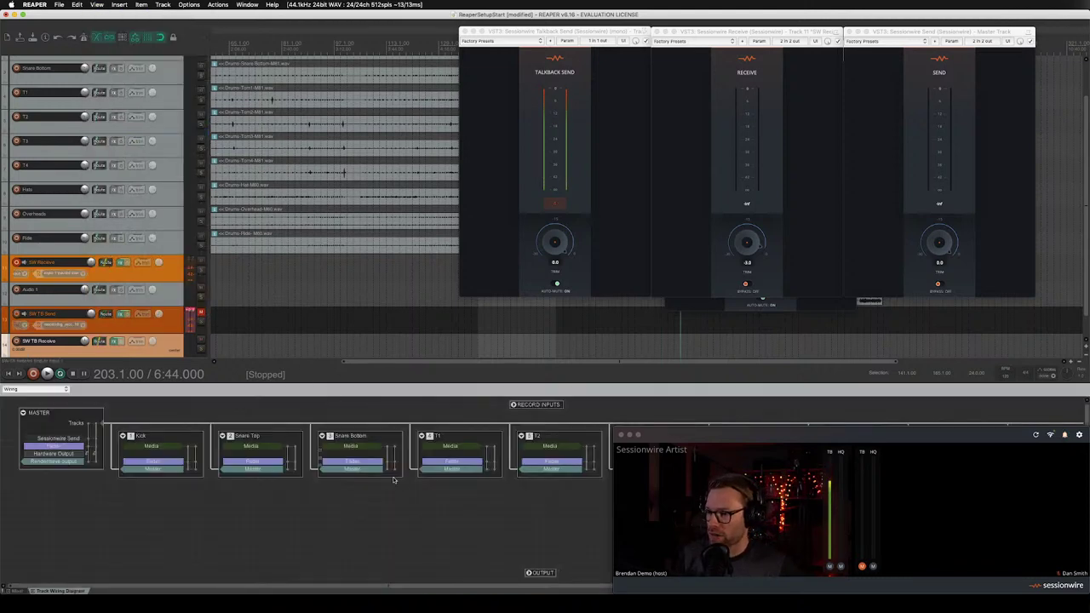
{"action": "left_click_drag", "start_coordinate": [675, 438], "coordinate": [79, 47]}
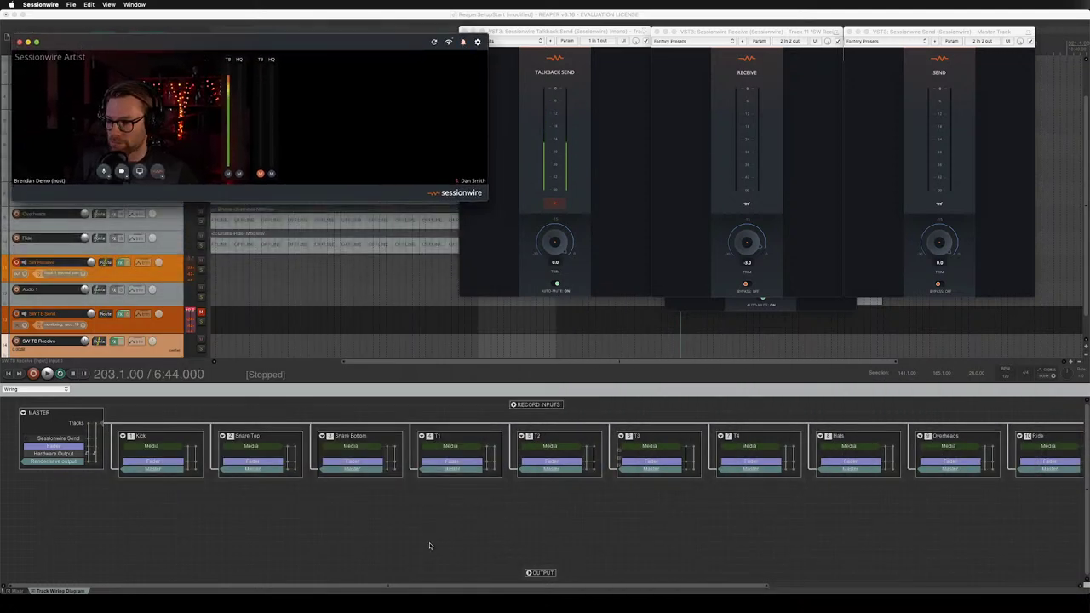
{"action": "left_click_drag", "start_coordinate": [446, 588], "coordinate": [747, 572]}
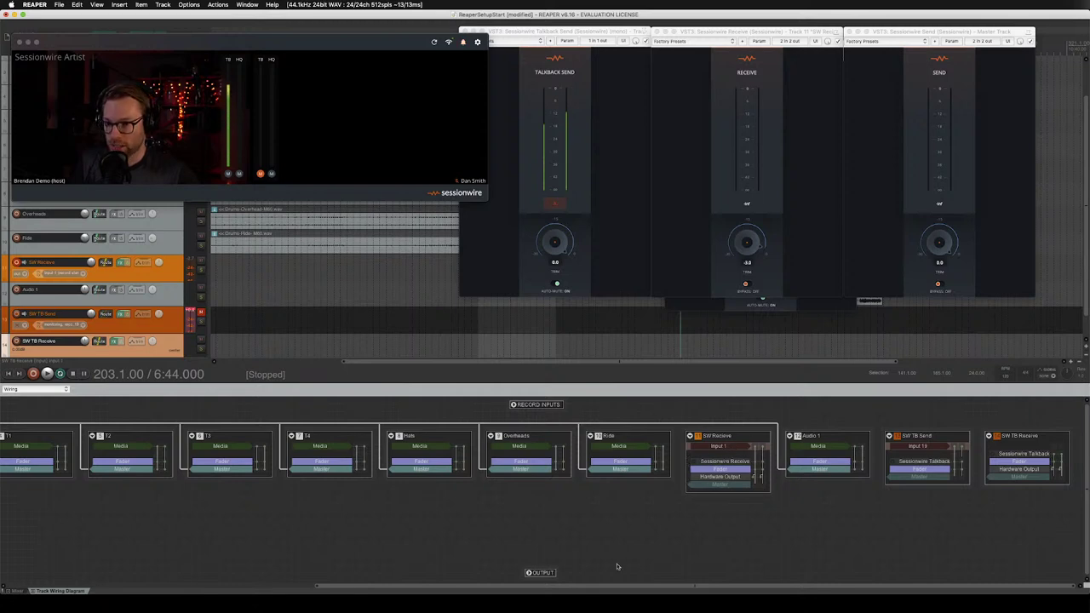
{"action": "left_click_drag", "start_coordinate": [554, 591], "coordinate": [147, 592]}
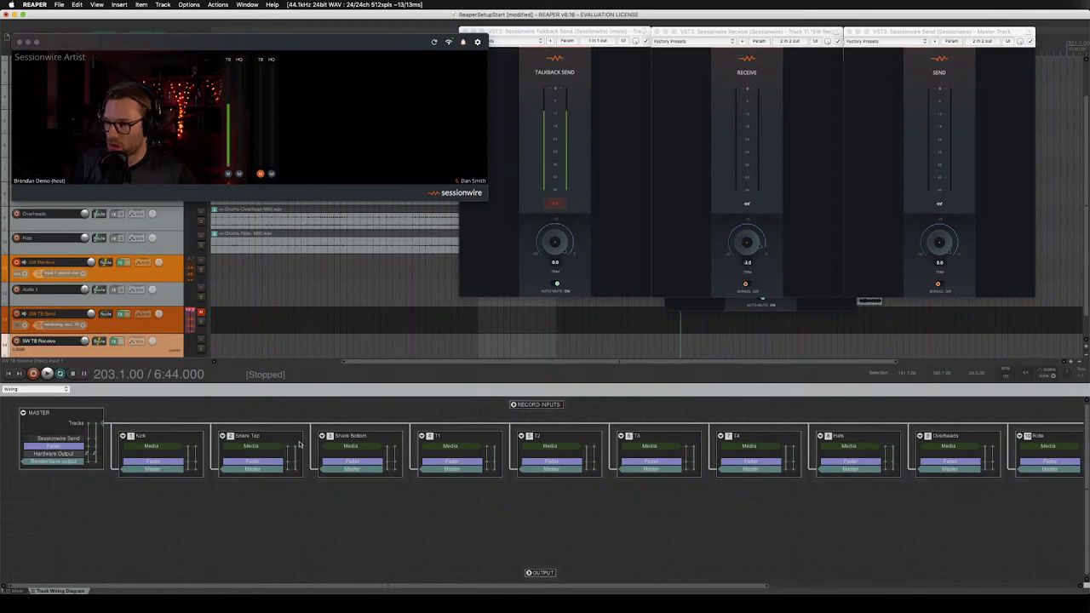
{"action": "left_click_drag", "start_coordinate": [289, 584], "coordinate": [783, 529]}
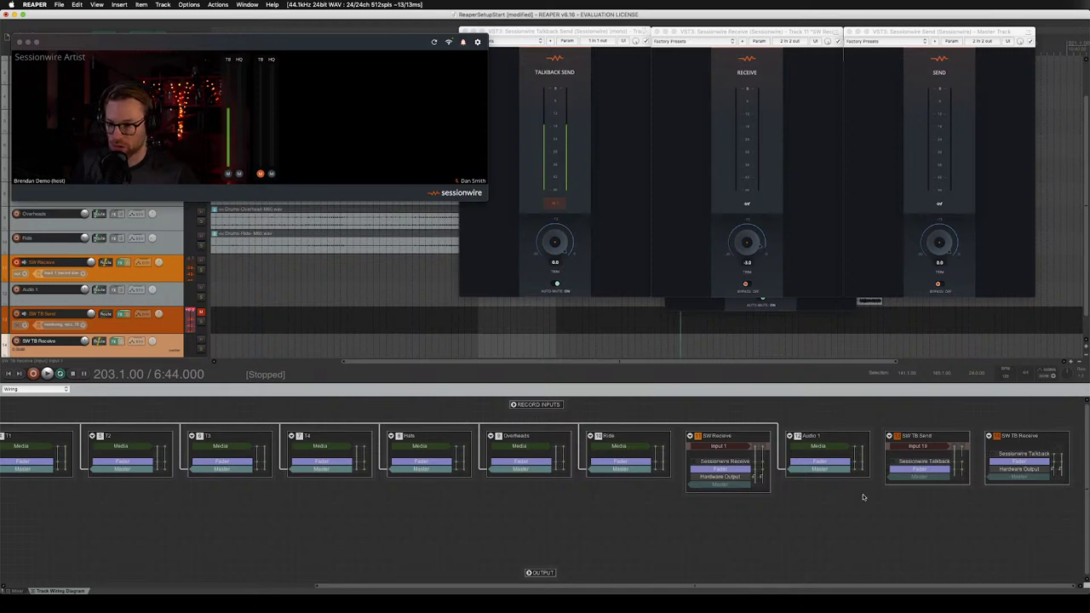
{"action": "left_click_drag", "start_coordinate": [537, 584], "coordinate": [324, 585]}
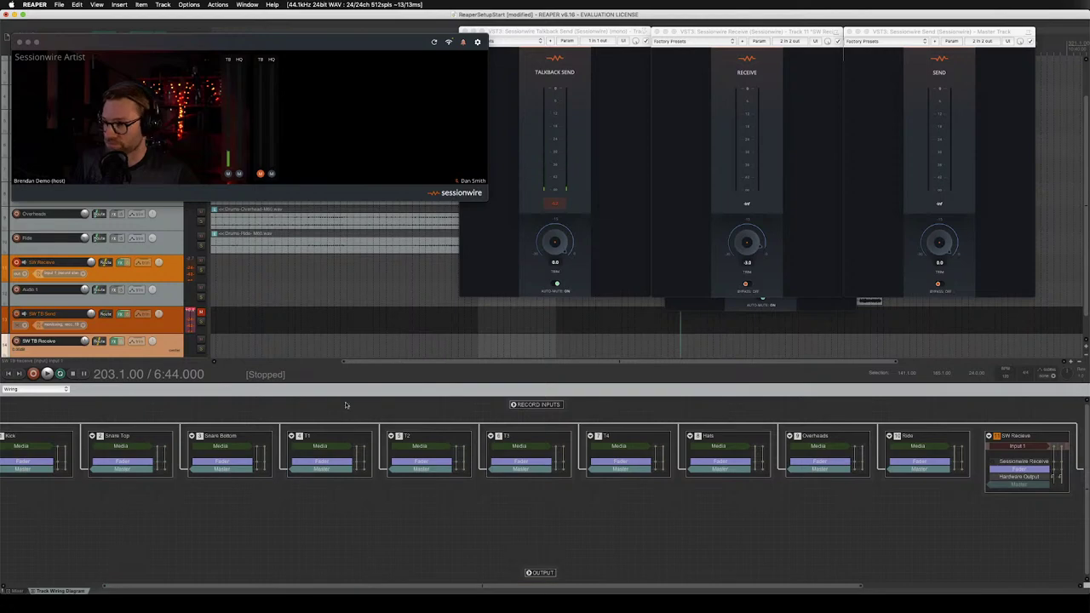
{"action": "left_click", "coordinate": [98, 4]}
{"action": "left_click", "coordinate": [128, 133]}
{"action": "left_click_drag", "start_coordinate": [136, 51], "coordinate": [711, 421]}
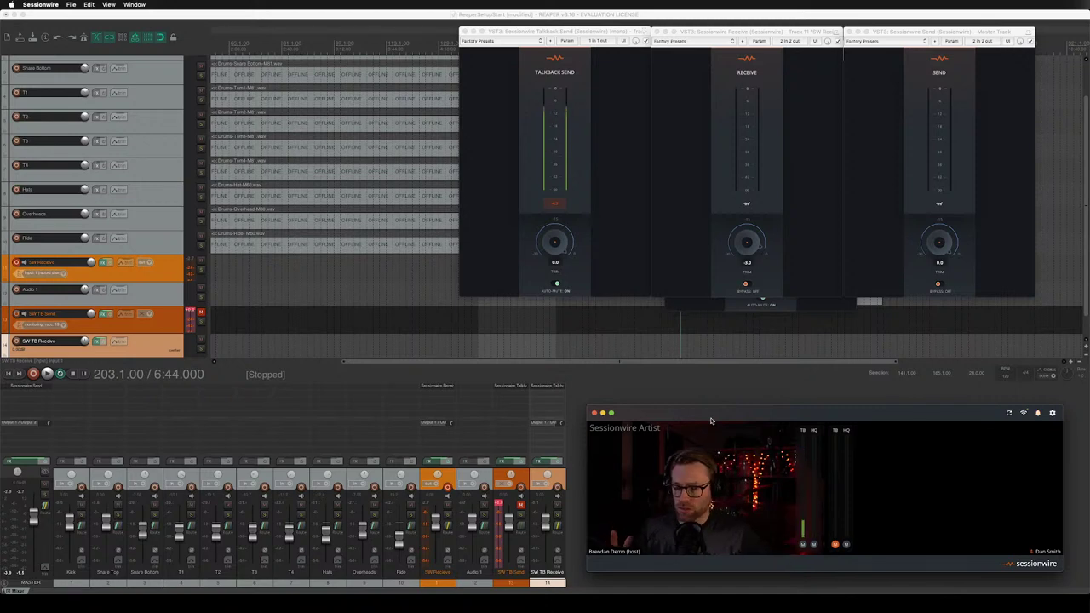
- Reset the clipped peak indicator on the SW TB Send track's meter
{"action": "left_click", "coordinate": [499, 505]}
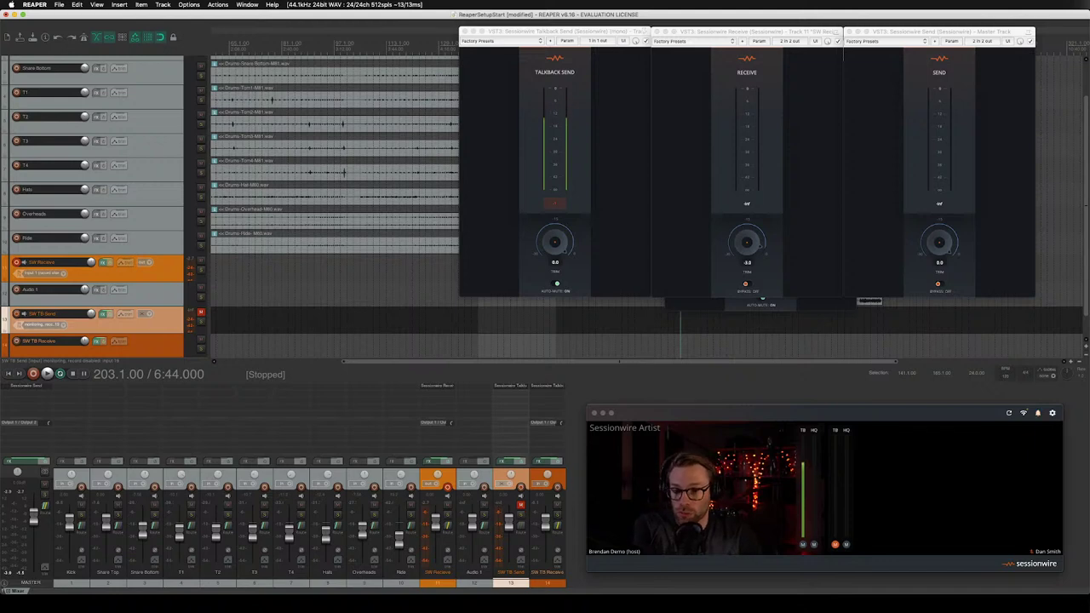
- Switch to Finder, move its window clear of the plugin windows, and expand the Desktop Files folder on the Desktop
{"action": "mouse_move", "coordinate": [812, 543]}
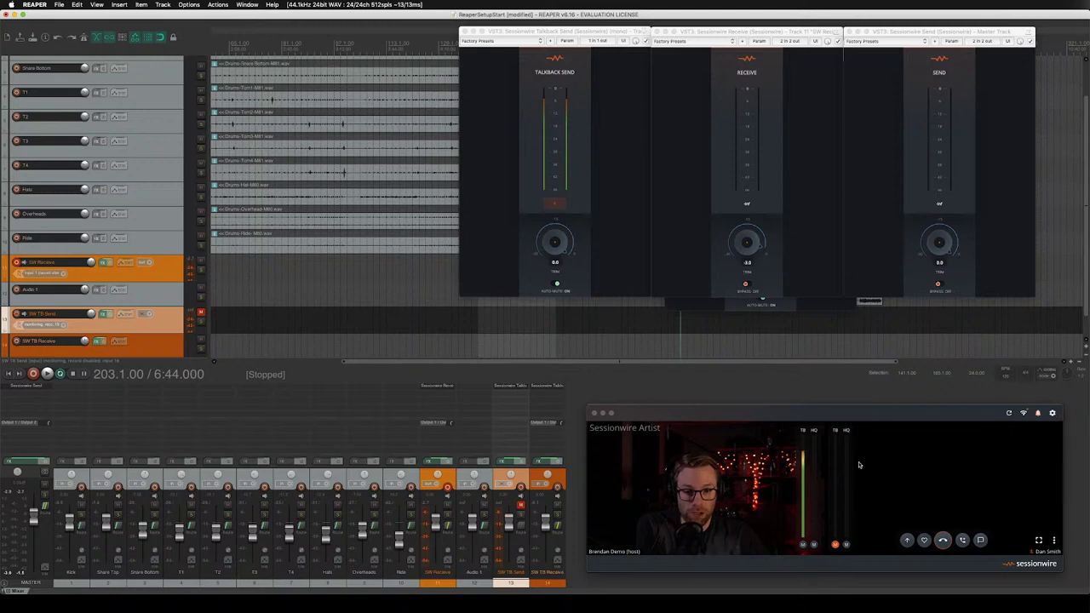
{"action": "left_click", "coordinate": [149, 608]}
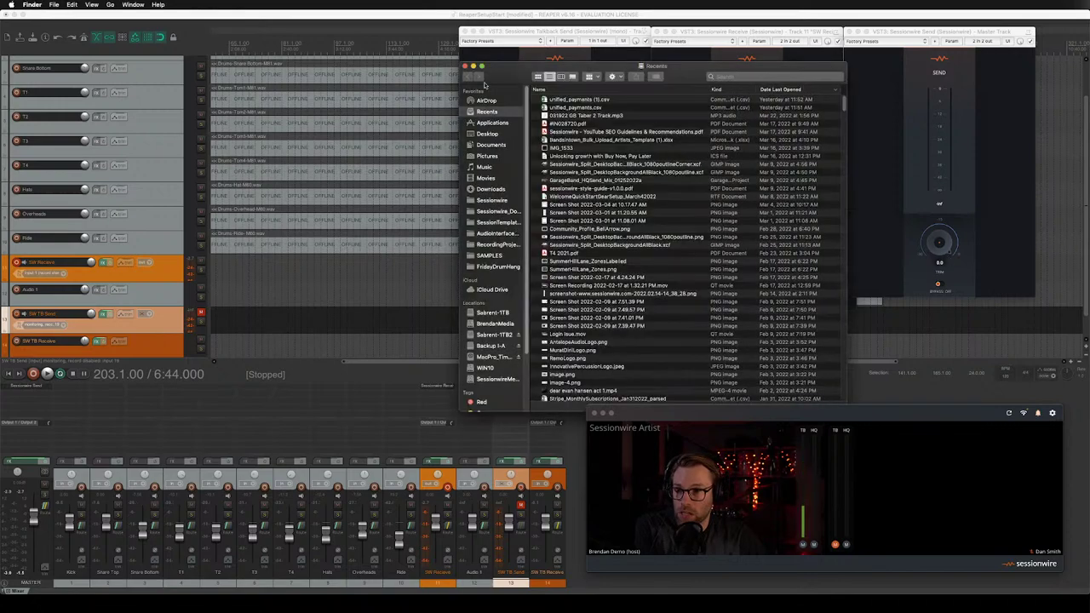
{"action": "left_click", "coordinate": [484, 190]}
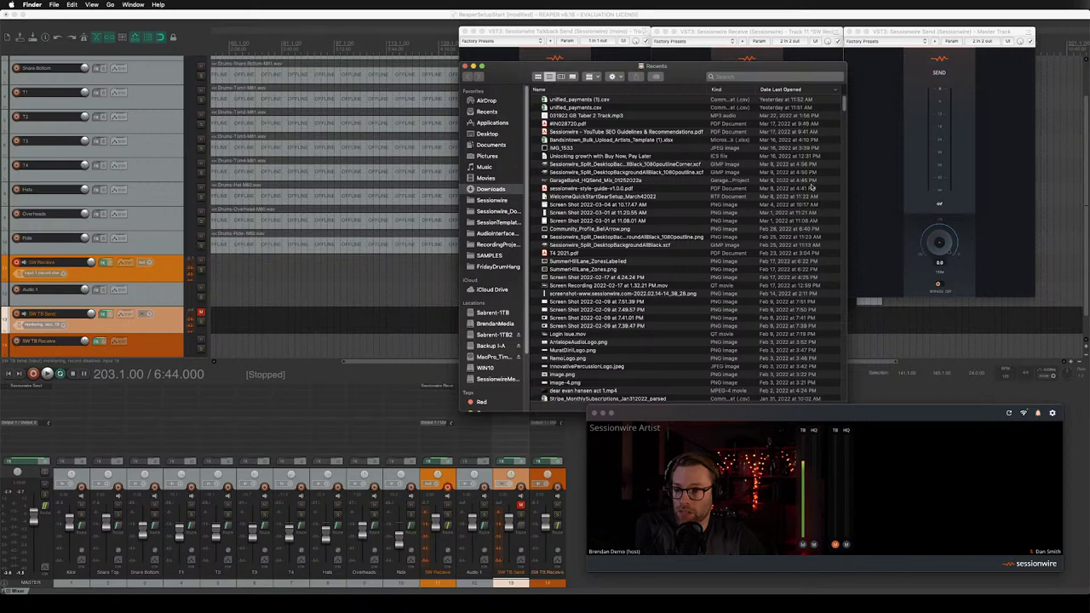
{"action": "left_click_drag", "start_coordinate": [682, 76], "coordinate": [524, 185]}
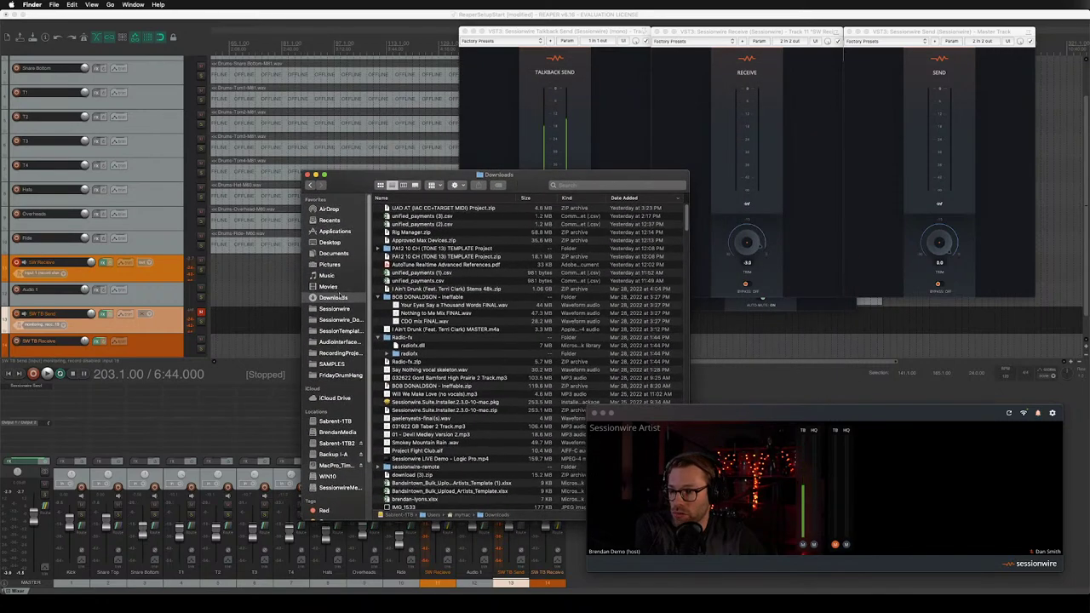
{"action": "left_click", "coordinate": [330, 242]}
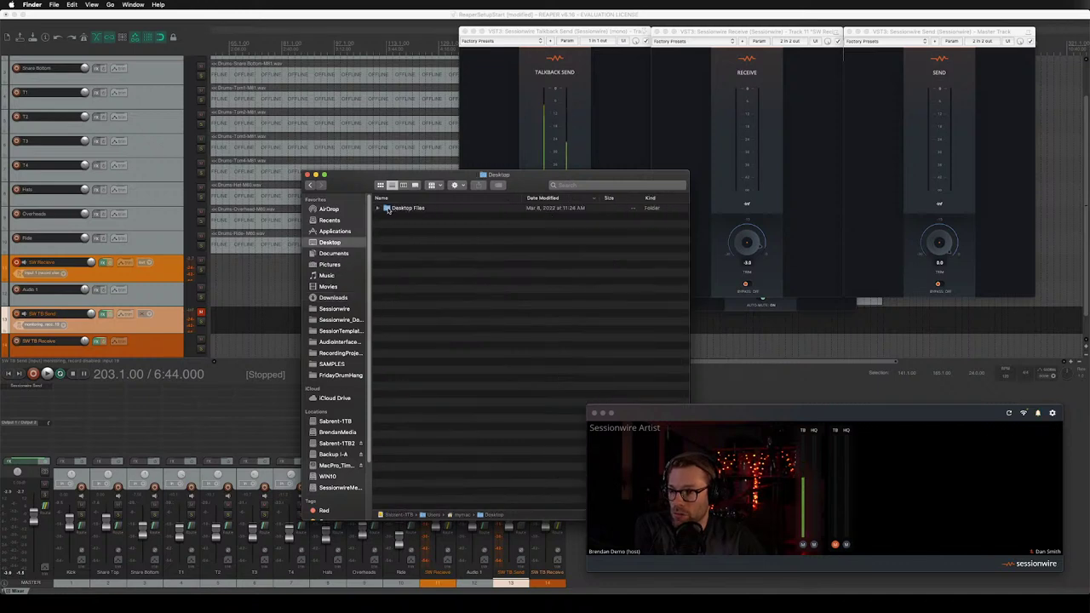
{"action": "left_click", "coordinate": [387, 210]}
{"action": "right_click", "coordinate": [389, 210]}
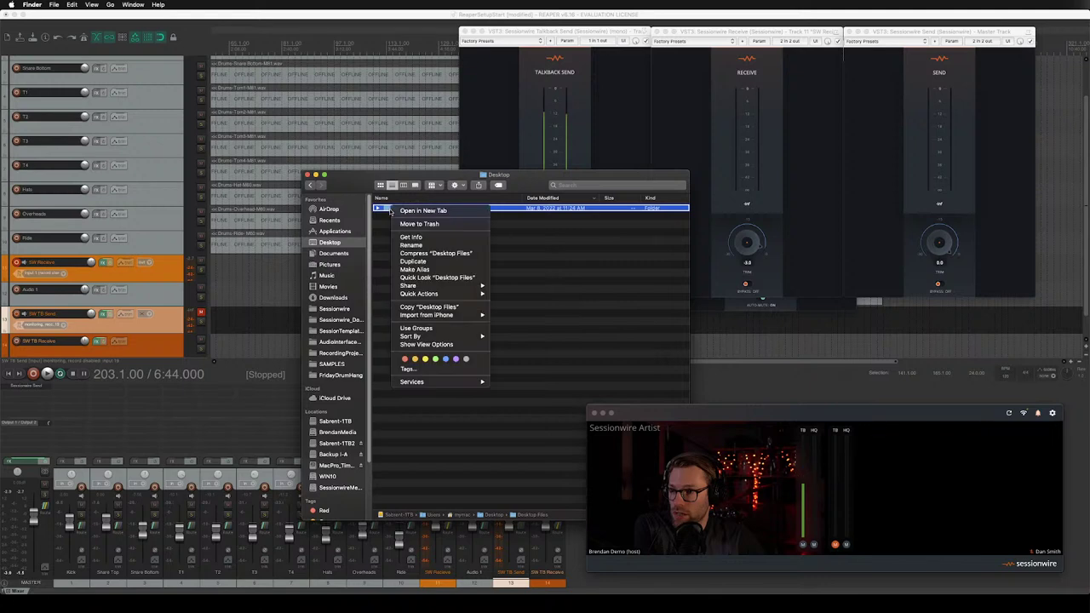
{"action": "left_click", "coordinate": [383, 210]}
{"action": "left_click", "coordinate": [378, 208]}
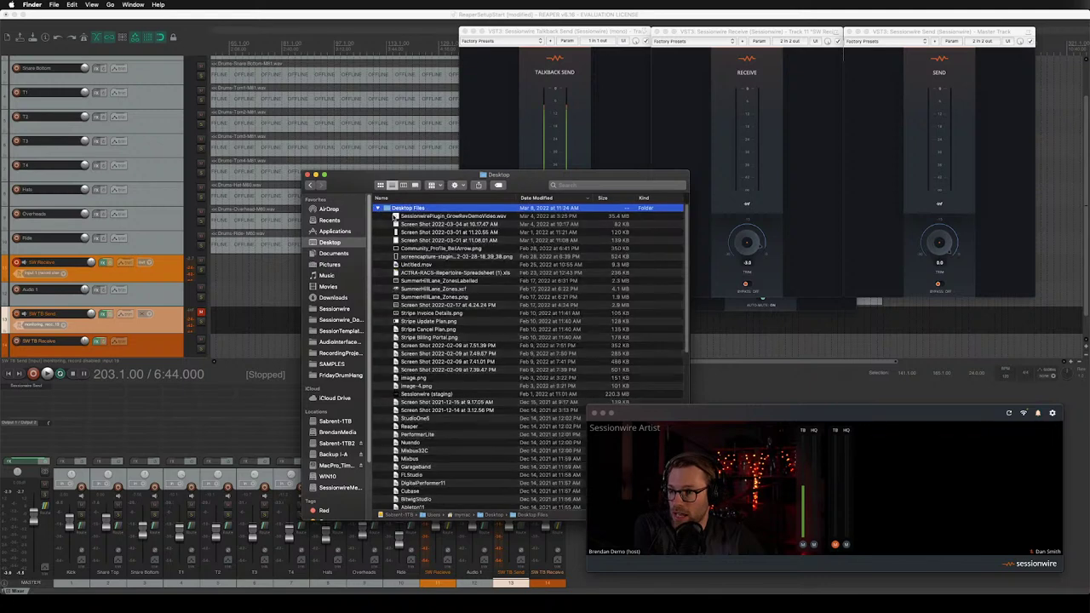
- Try to share the 2022-03-01 11.20.55 AM screenshot file through the Sessionwire session window, and minimize the Finder window
{"action": "left_click", "coordinate": [436, 234]}
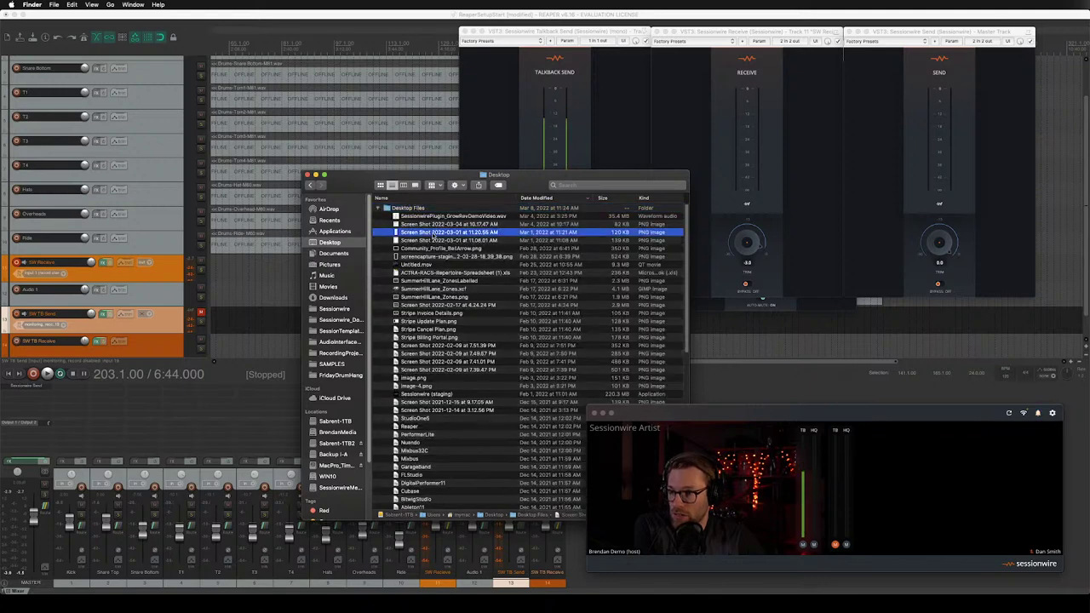
{"action": "left_click_drag", "start_coordinate": [417, 232], "coordinate": [981, 494]}
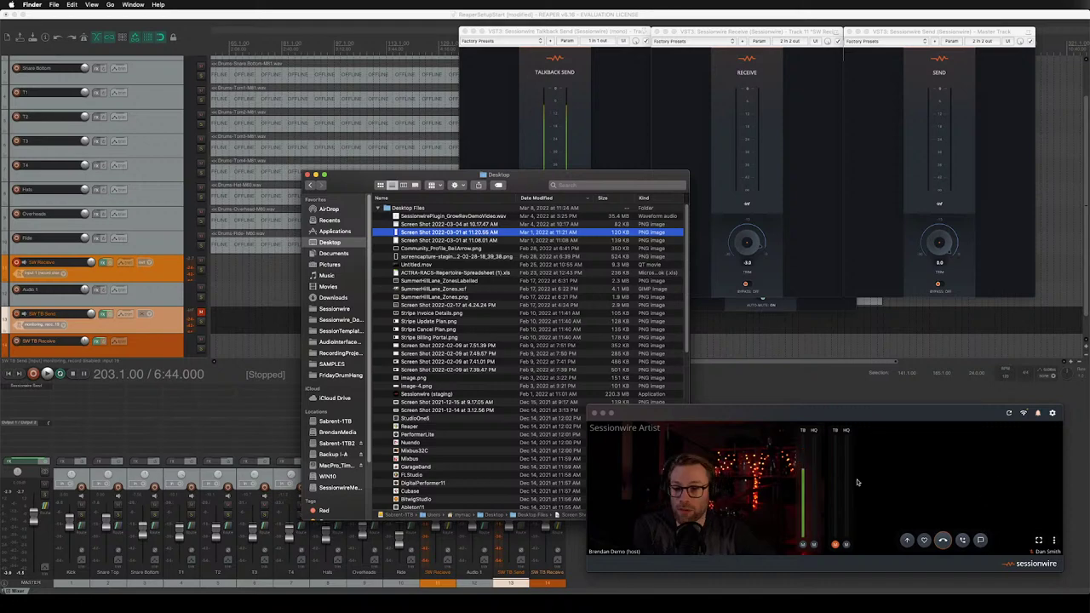
{"action": "left_click", "coordinate": [316, 173]}
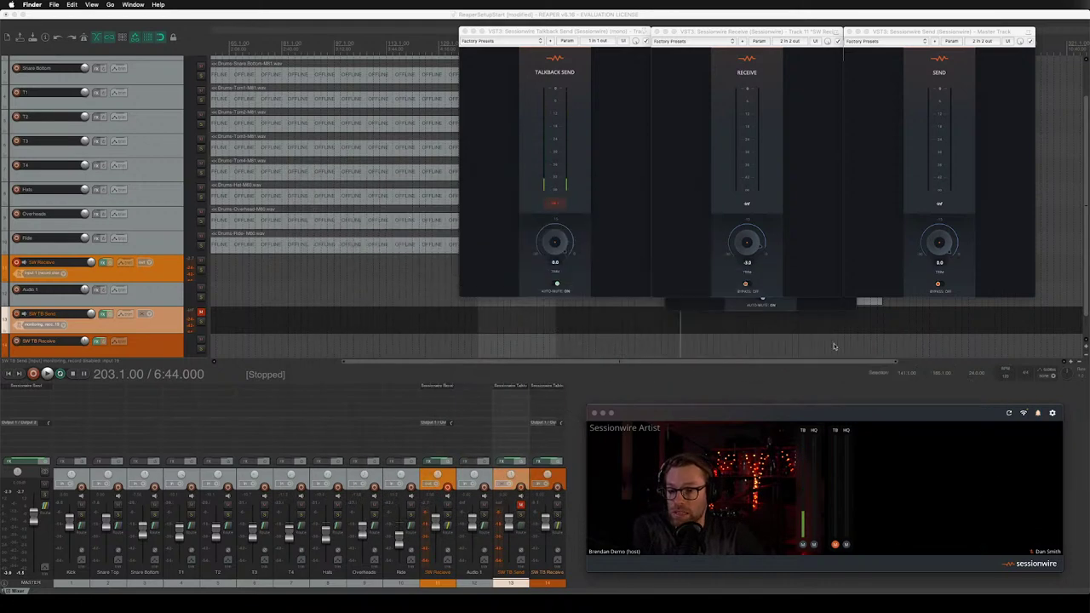